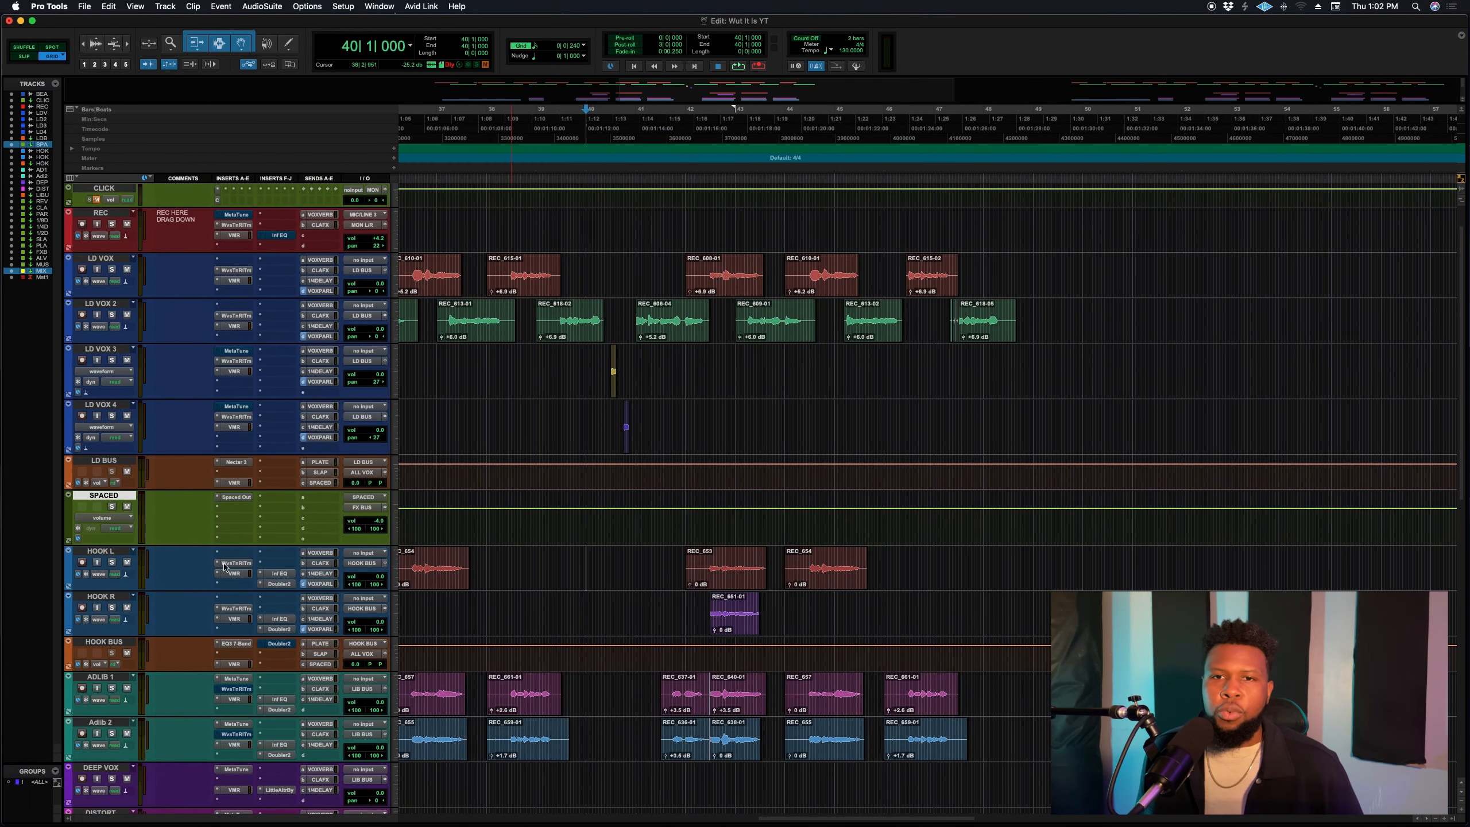
# Step: Inspect the MetaTune settings on the ADLIB 1 track and close the plugin window
pyautogui.scroll(-3, 840, 649)
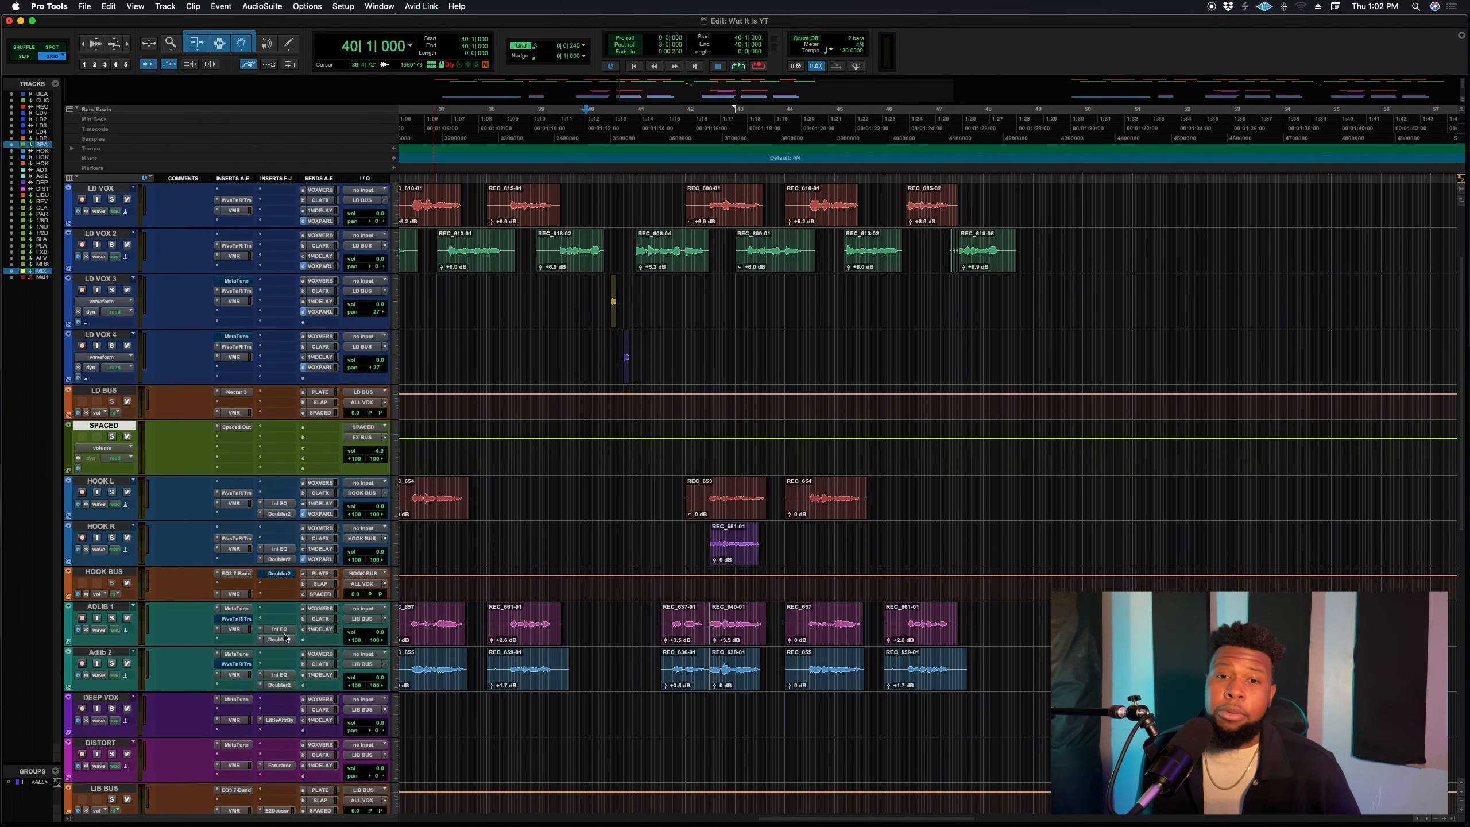
pyautogui.click(232, 609)
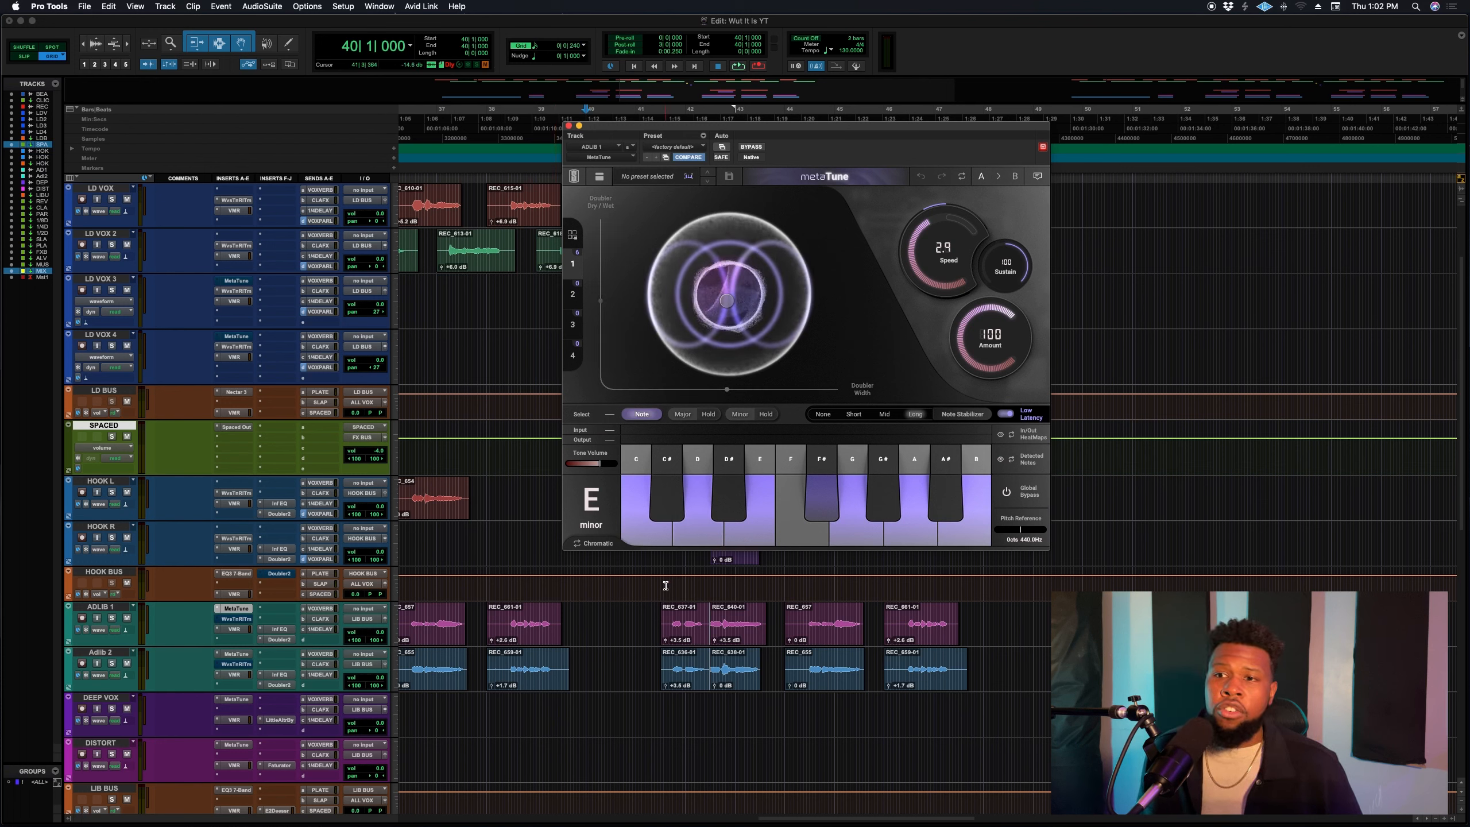
pyautogui.click(636, 614)
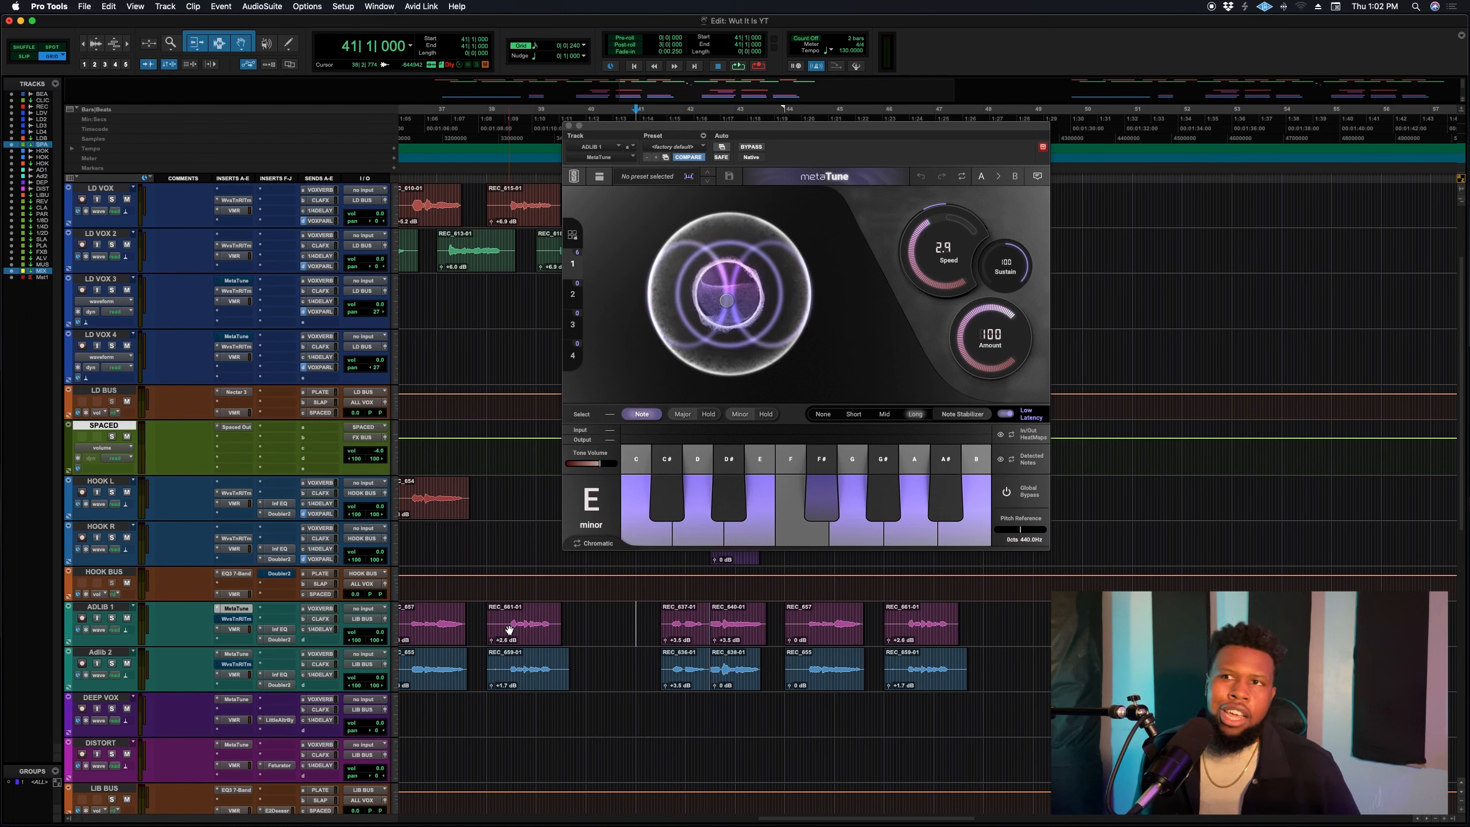
pyautogui.click(569, 126)
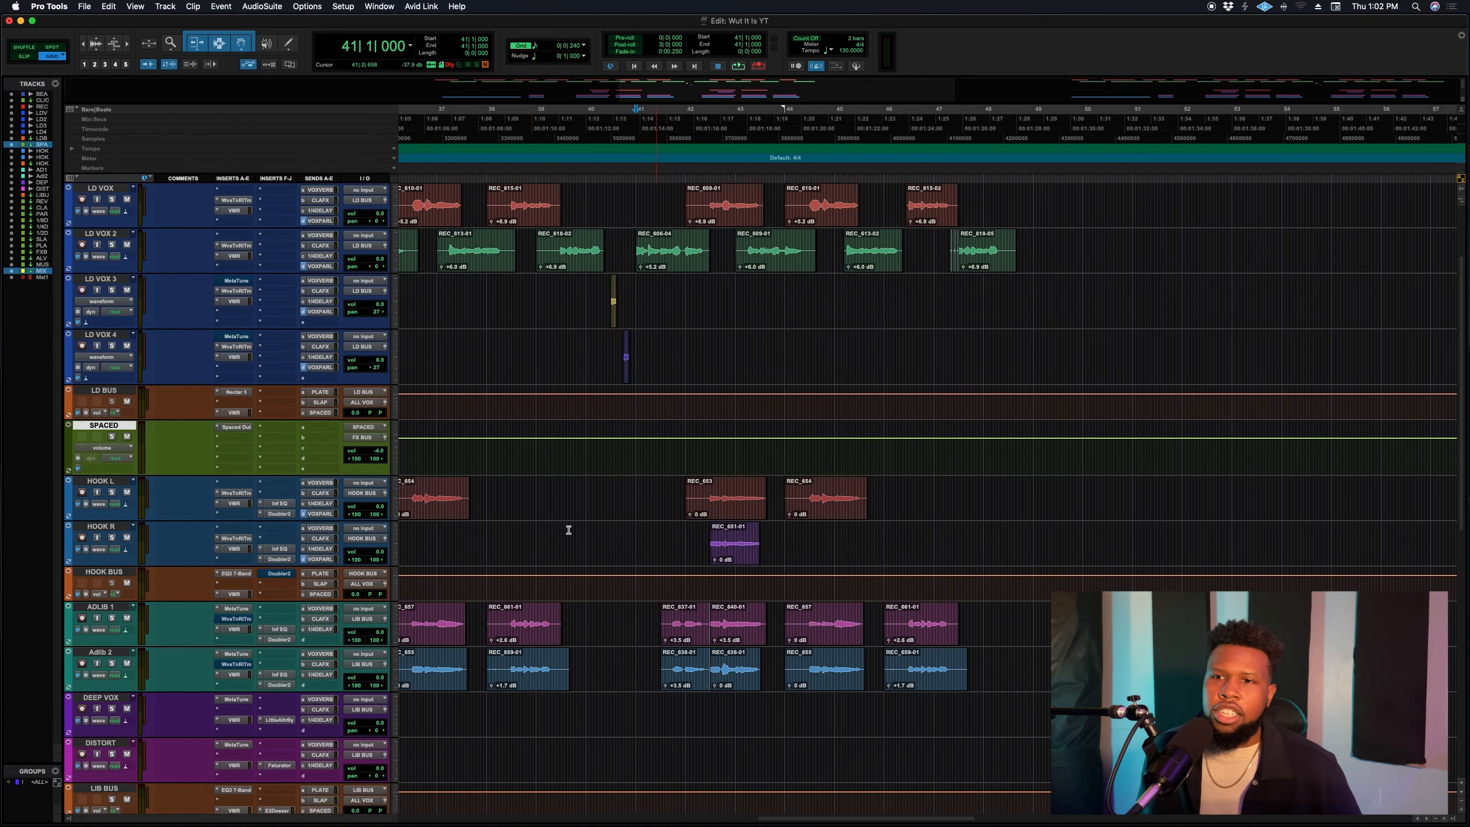
# Step: Play the song section from 39|4|720, stop it, and place the playback start at 41|1|240
pyautogui.click(584, 614)
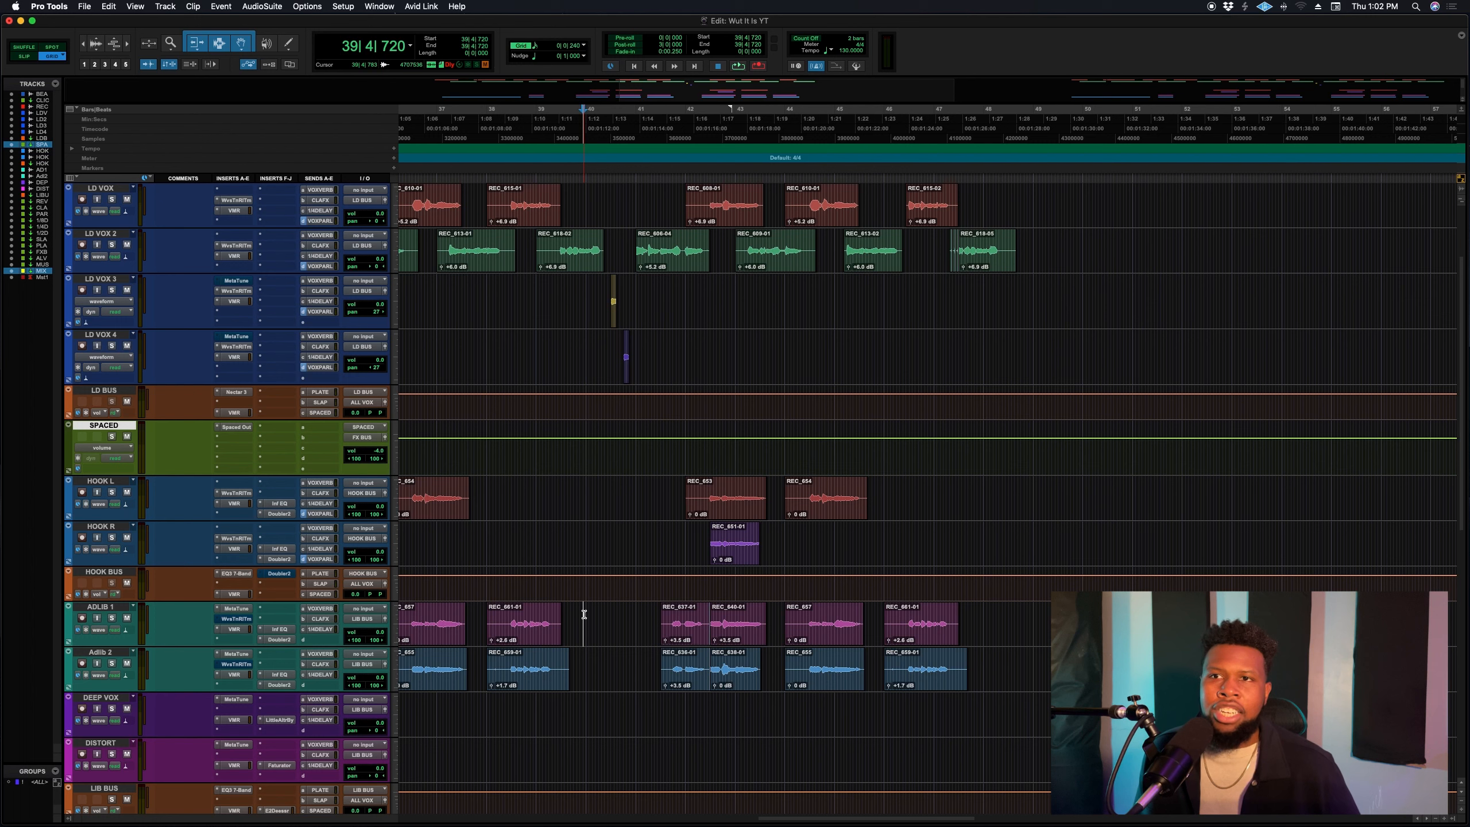
pyautogui.press('space')
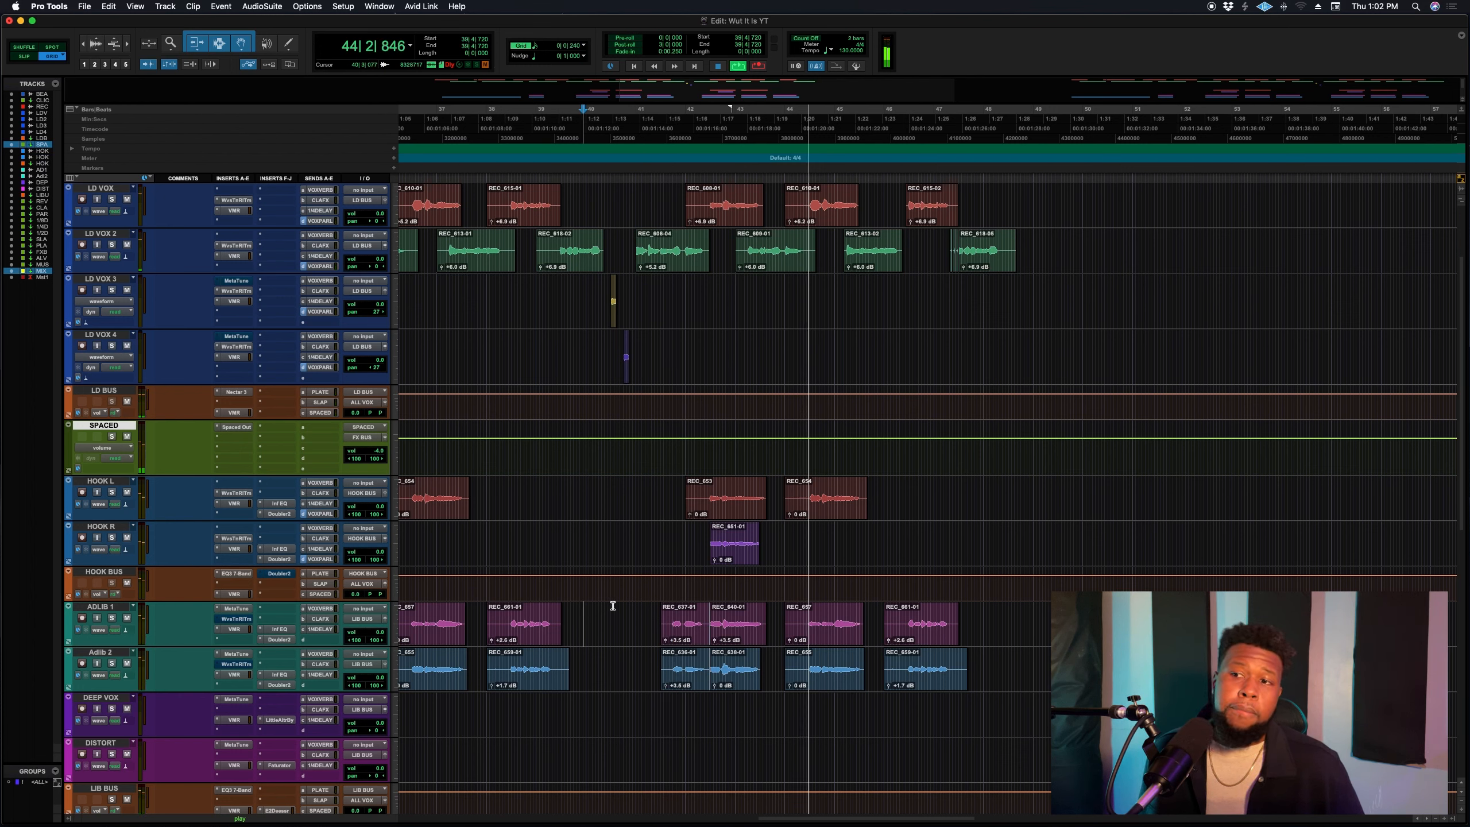
pyautogui.press('space')
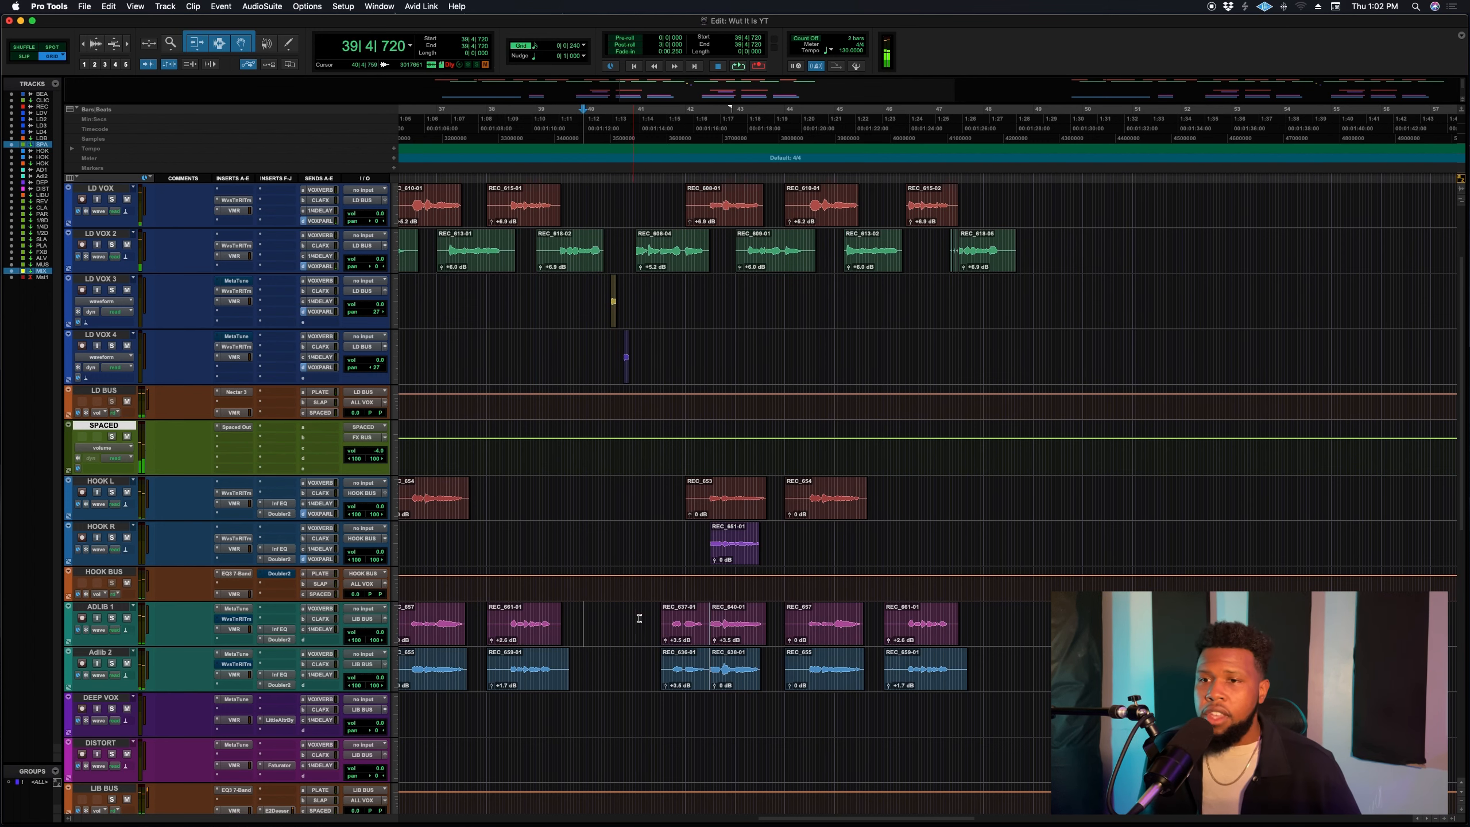
pyautogui.click(637, 617)
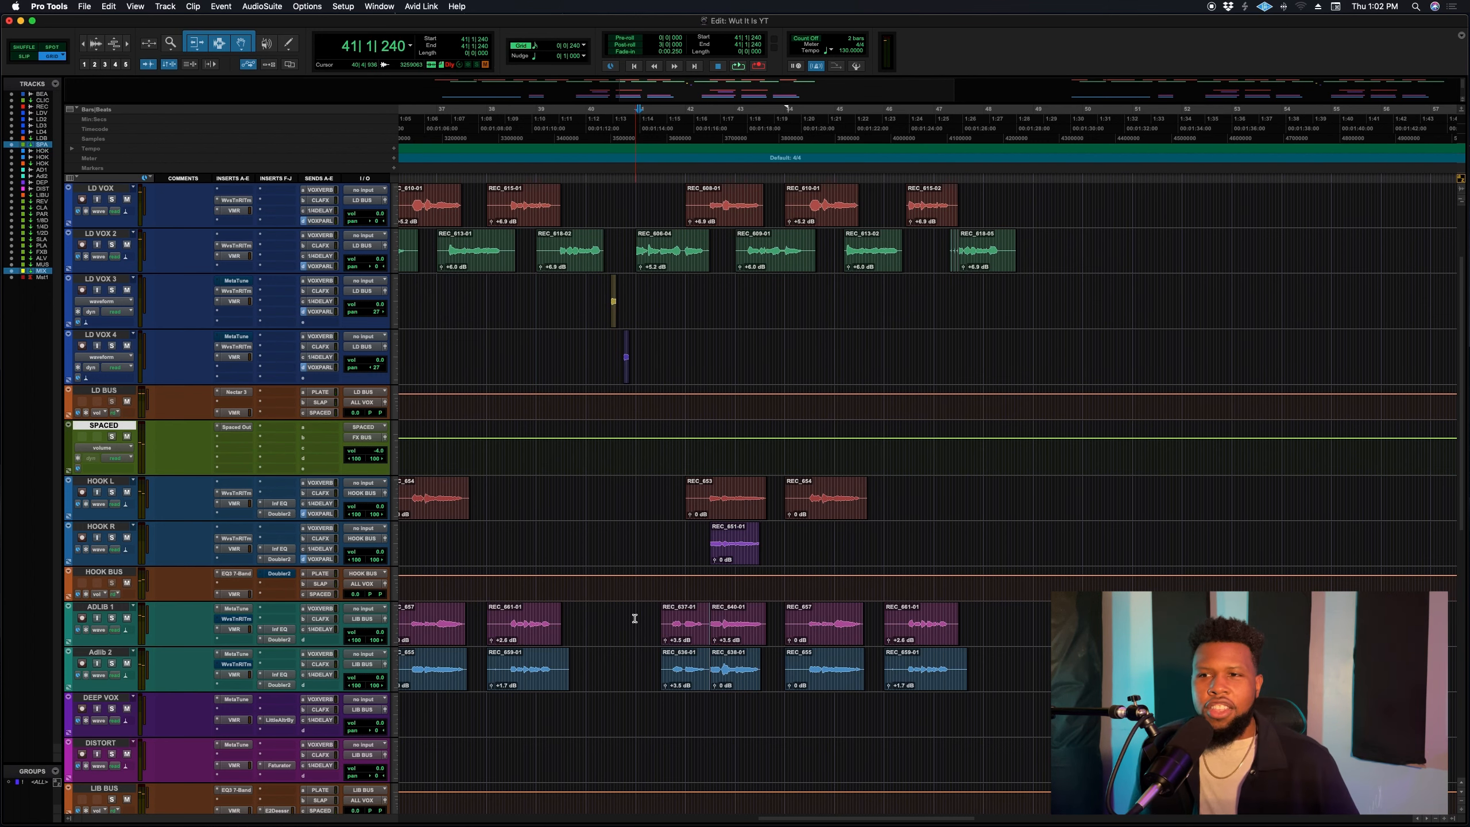
# Step: Review MetaTune on the ADLIB 1 track again and bypass it across the hook and ad-lib tracks
pyautogui.scroll(-2, 671, 603)
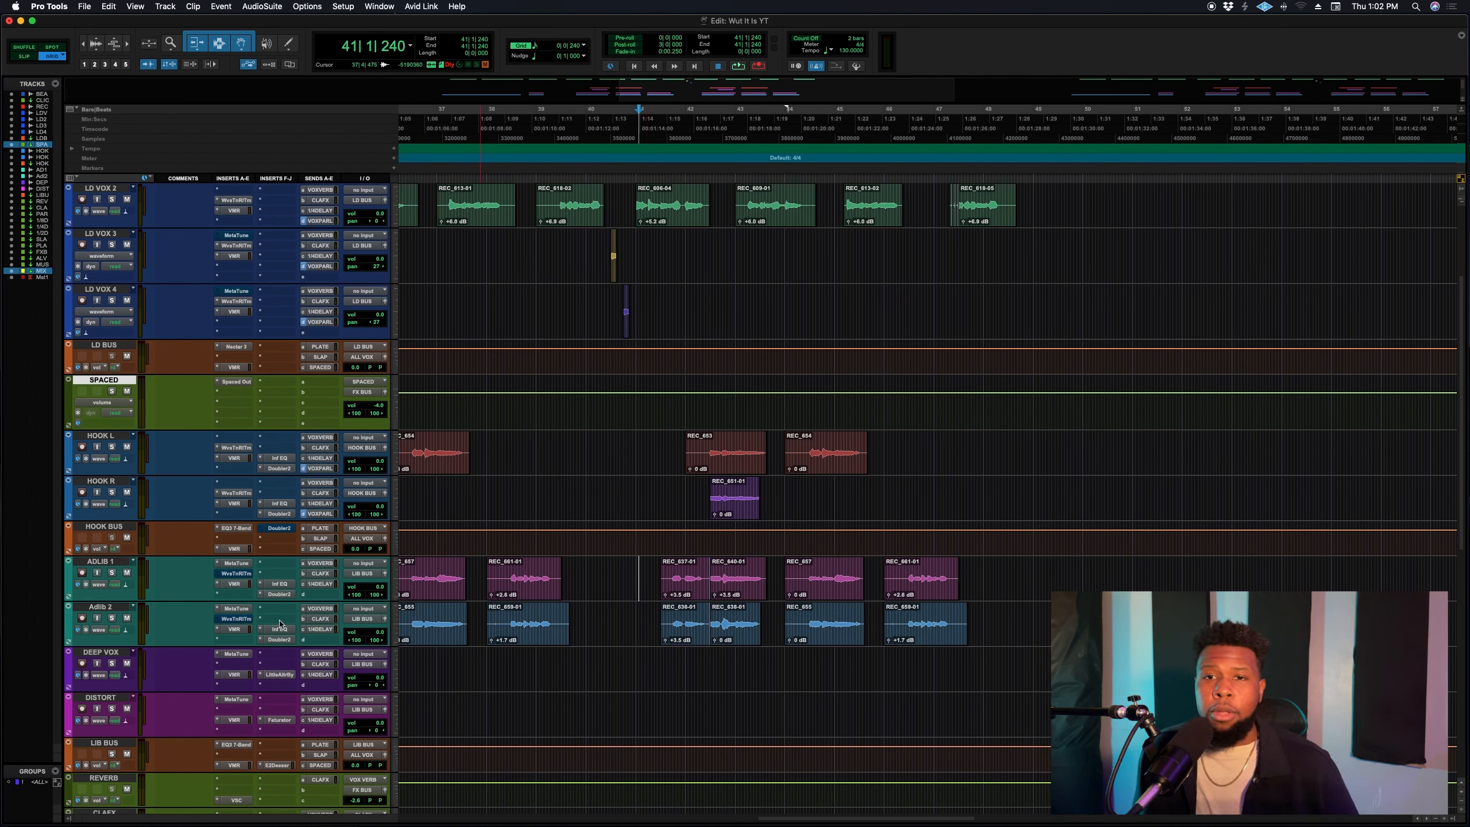
pyautogui.click(237, 563)
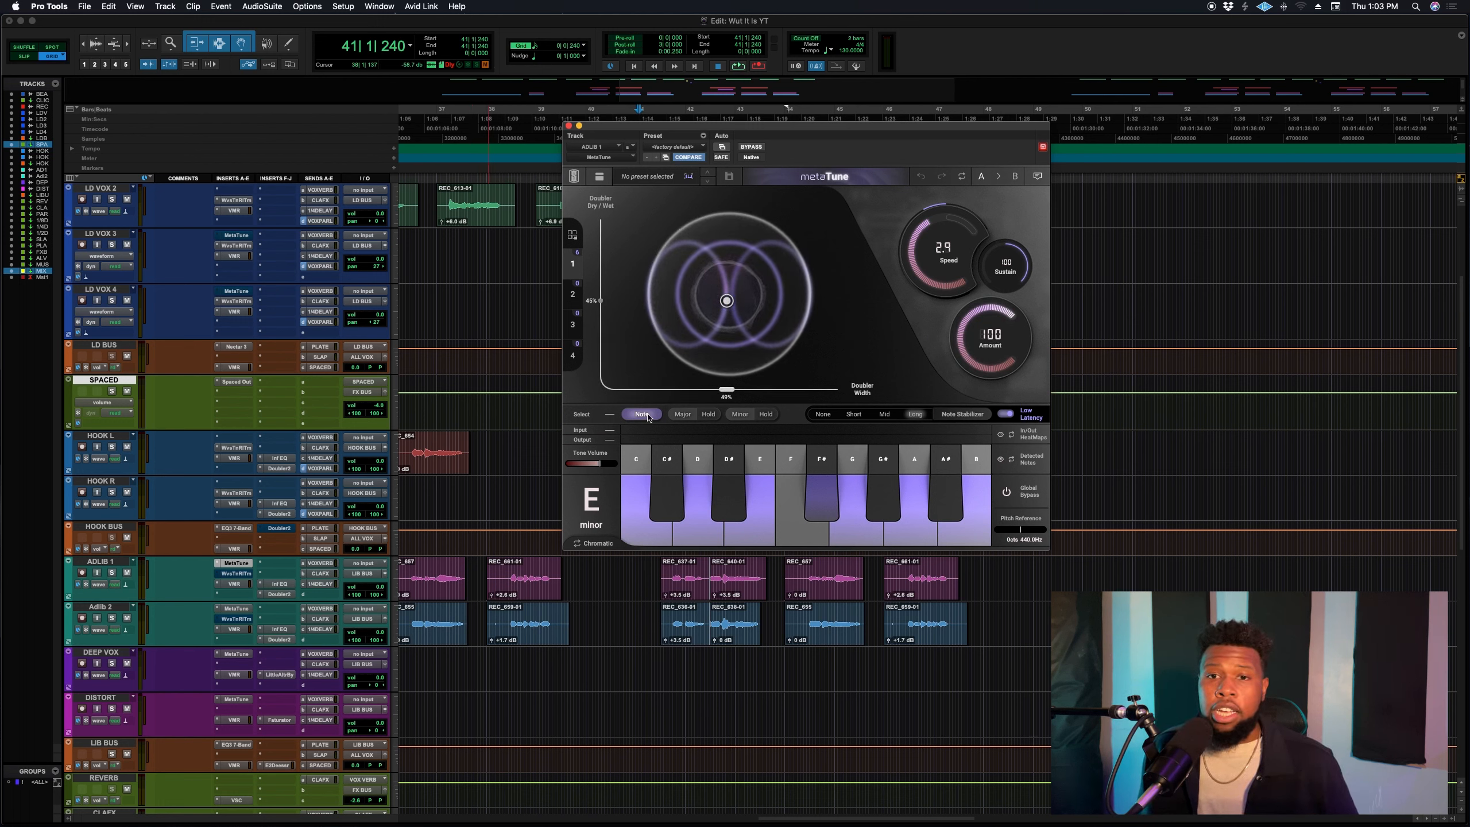
pyautogui.click(234, 565)
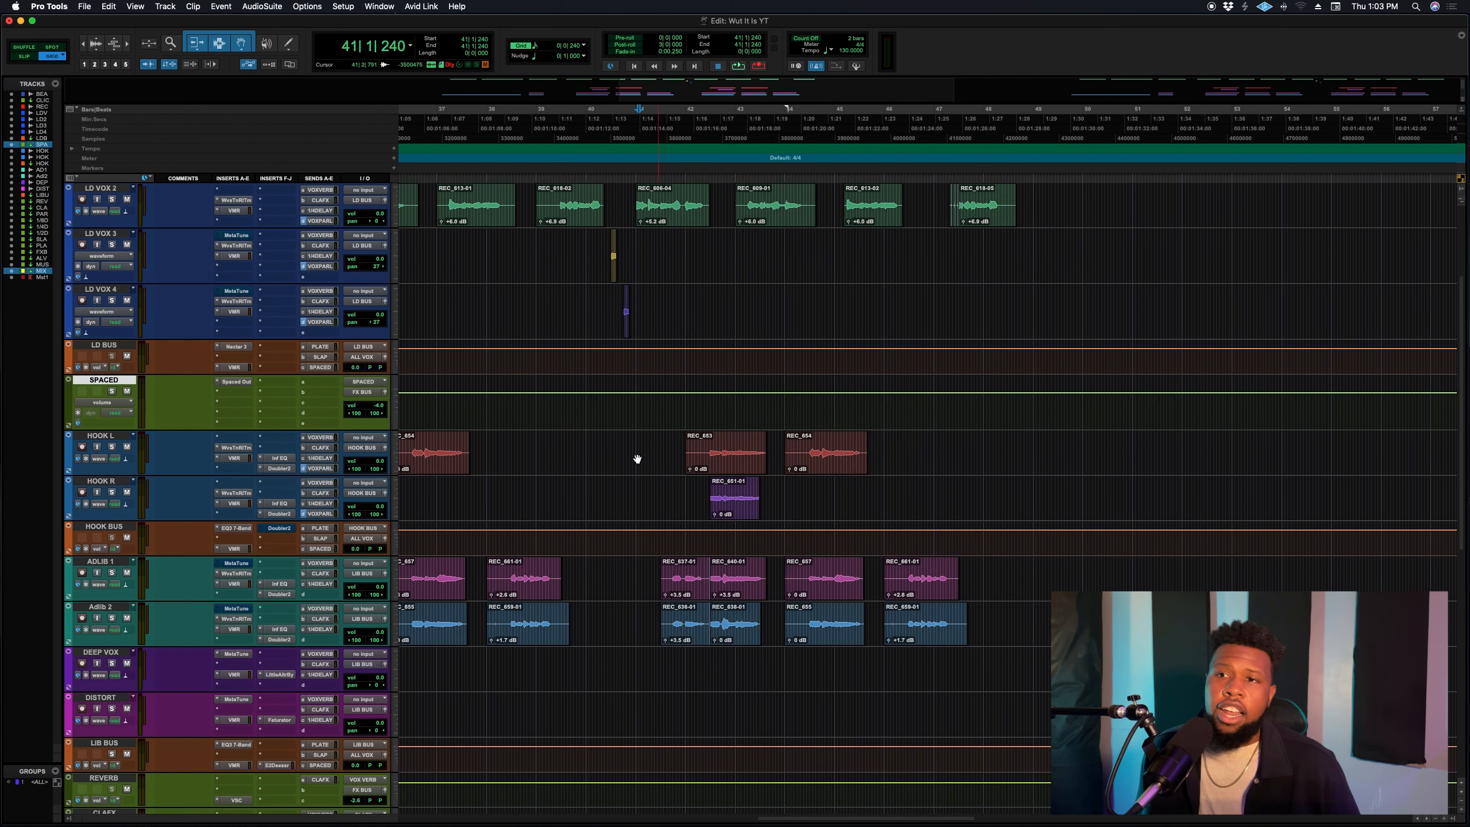
# Step: Play the section from 41|1|240 with MetaTune bypassed and again with it active to compare the vocals
pyautogui.click(639, 443)
pyautogui.press('space')
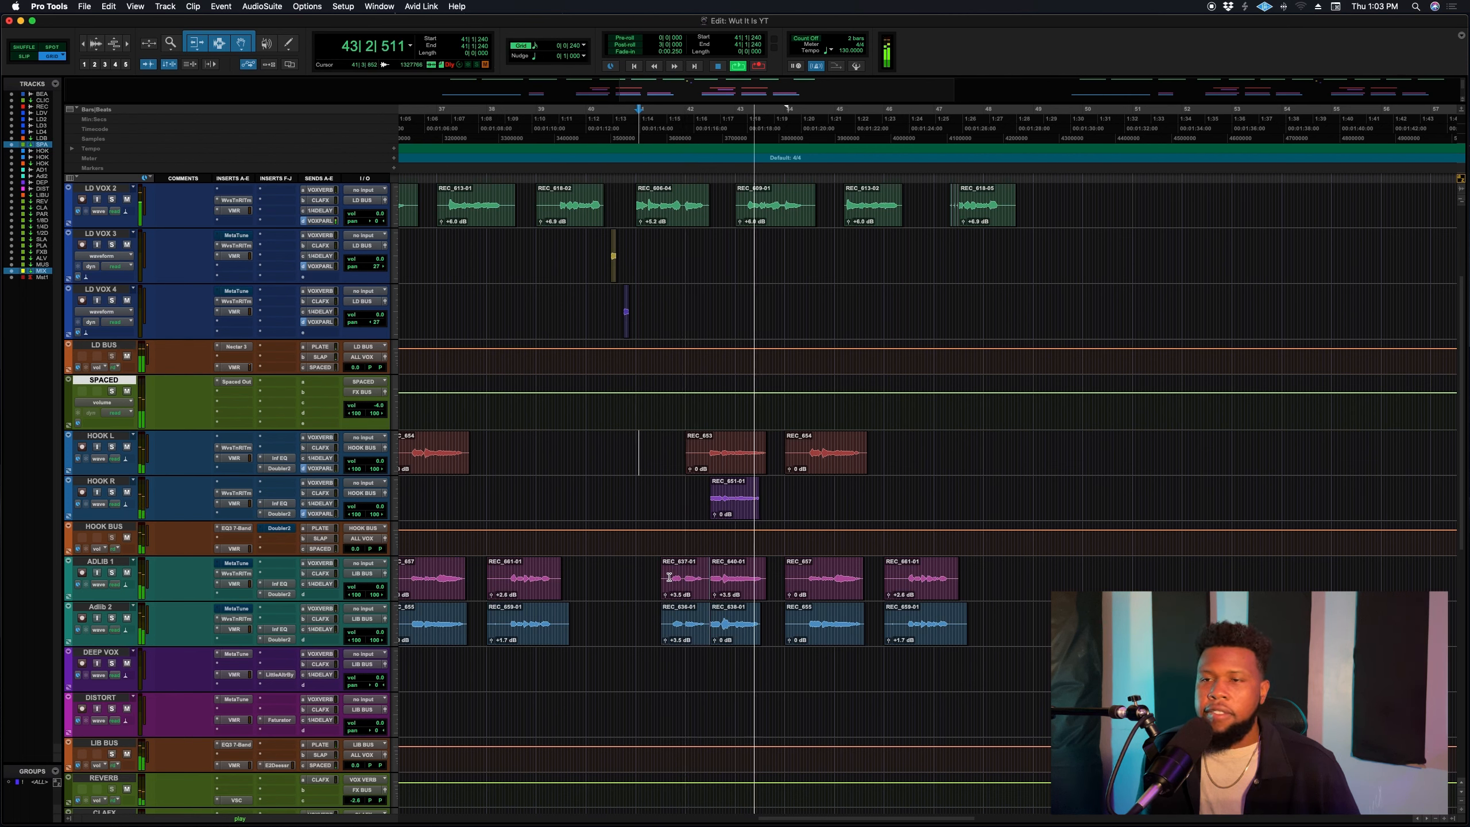
pyautogui.press('space')
pyautogui.click(632, 565)
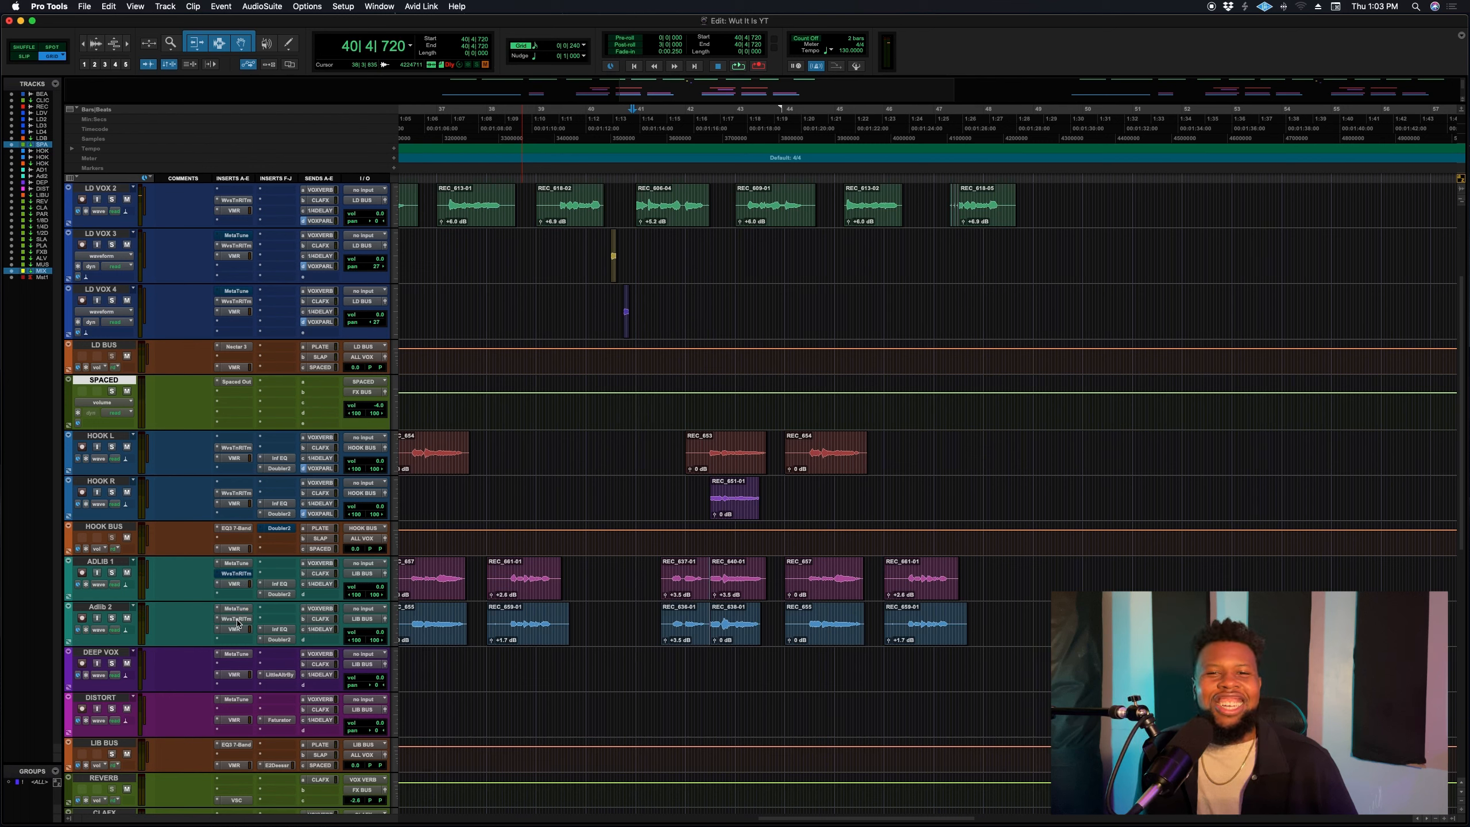
pyautogui.click(639, 443)
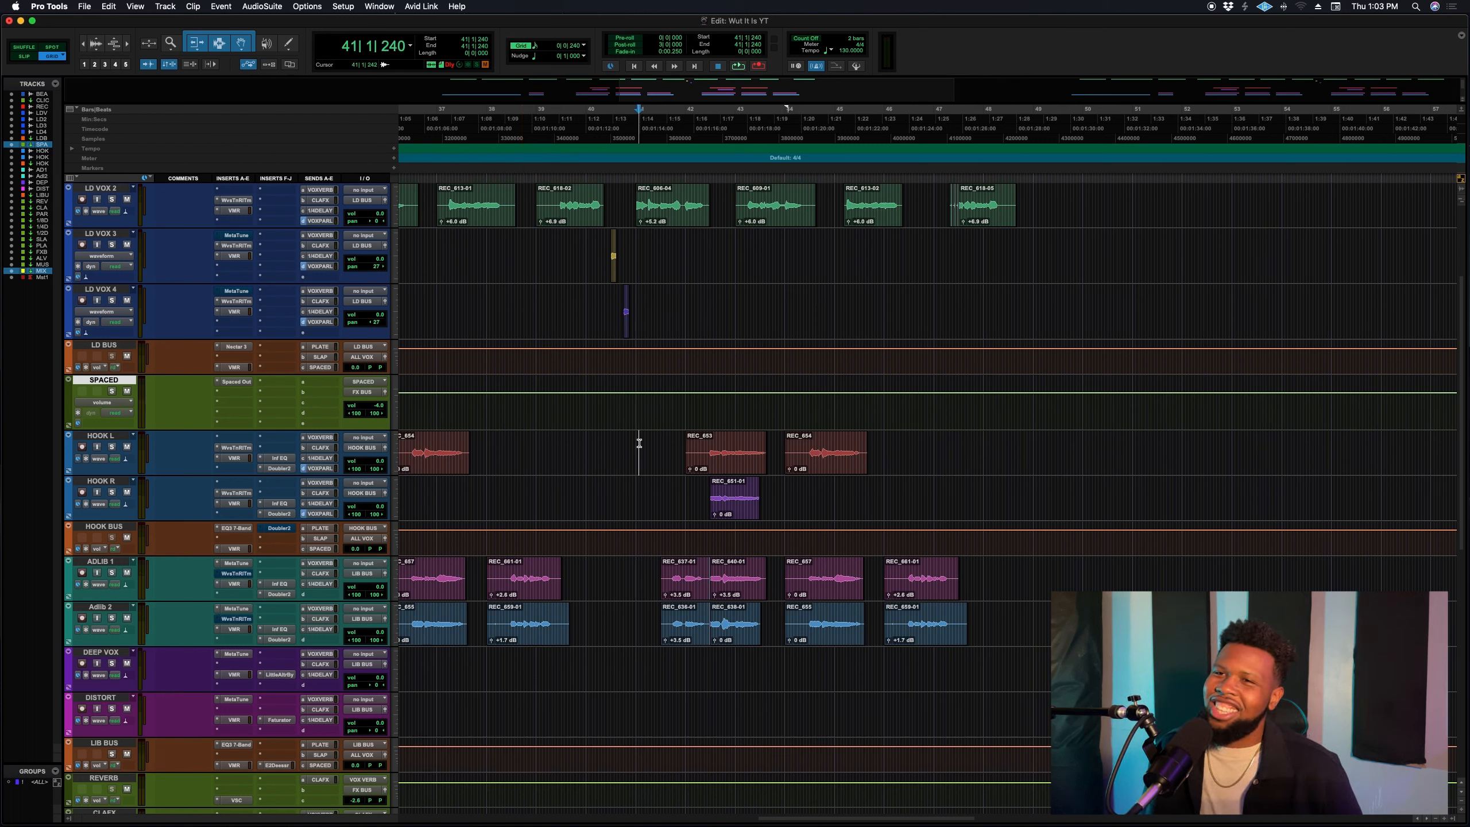
pyautogui.press('space')
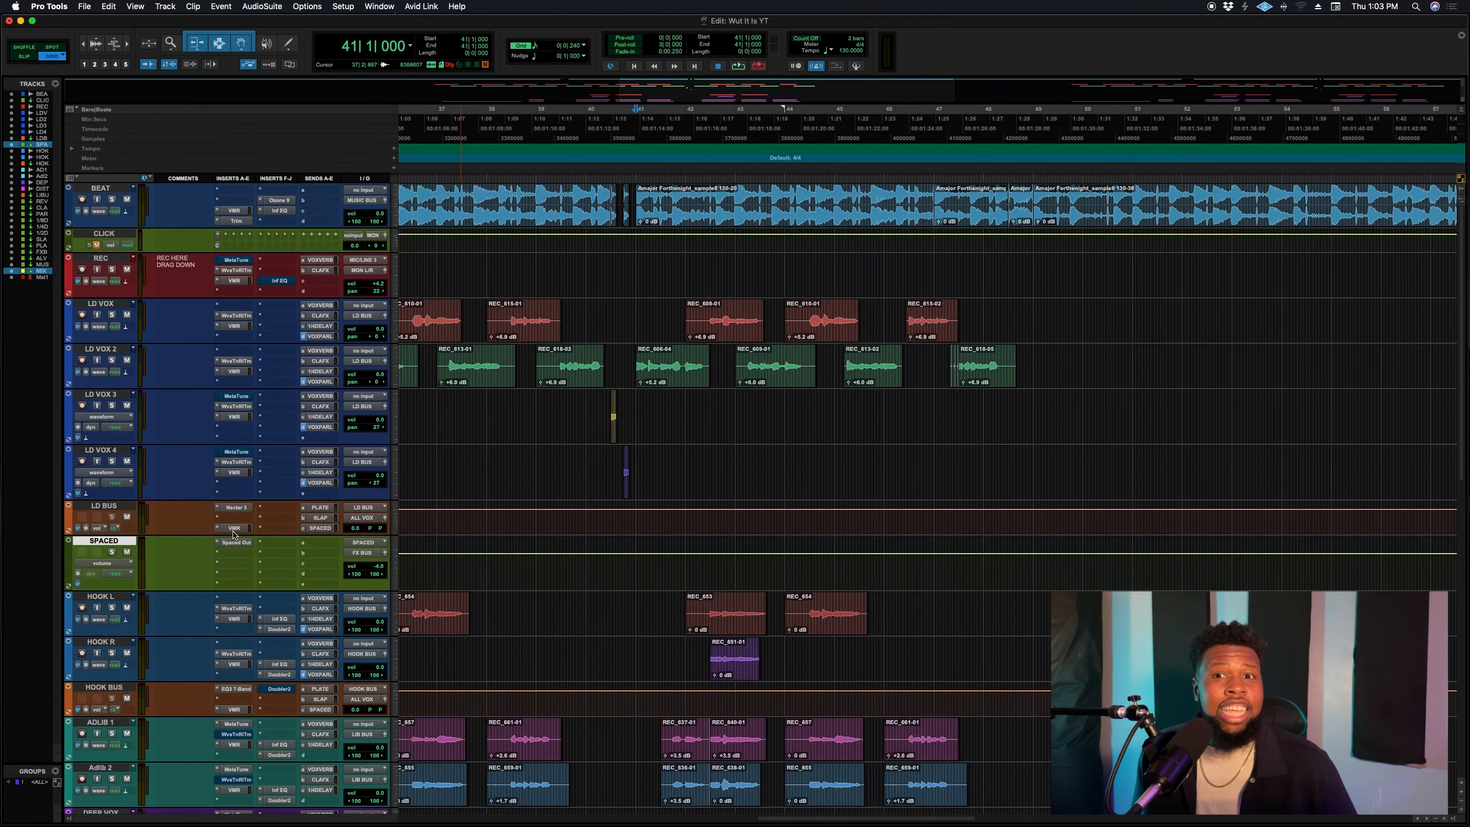
# Step: Open the Virtual Mix Rack on the LD BUS to review its modules and move its window clear of the lead vocal clips
pyautogui.click(233, 529)
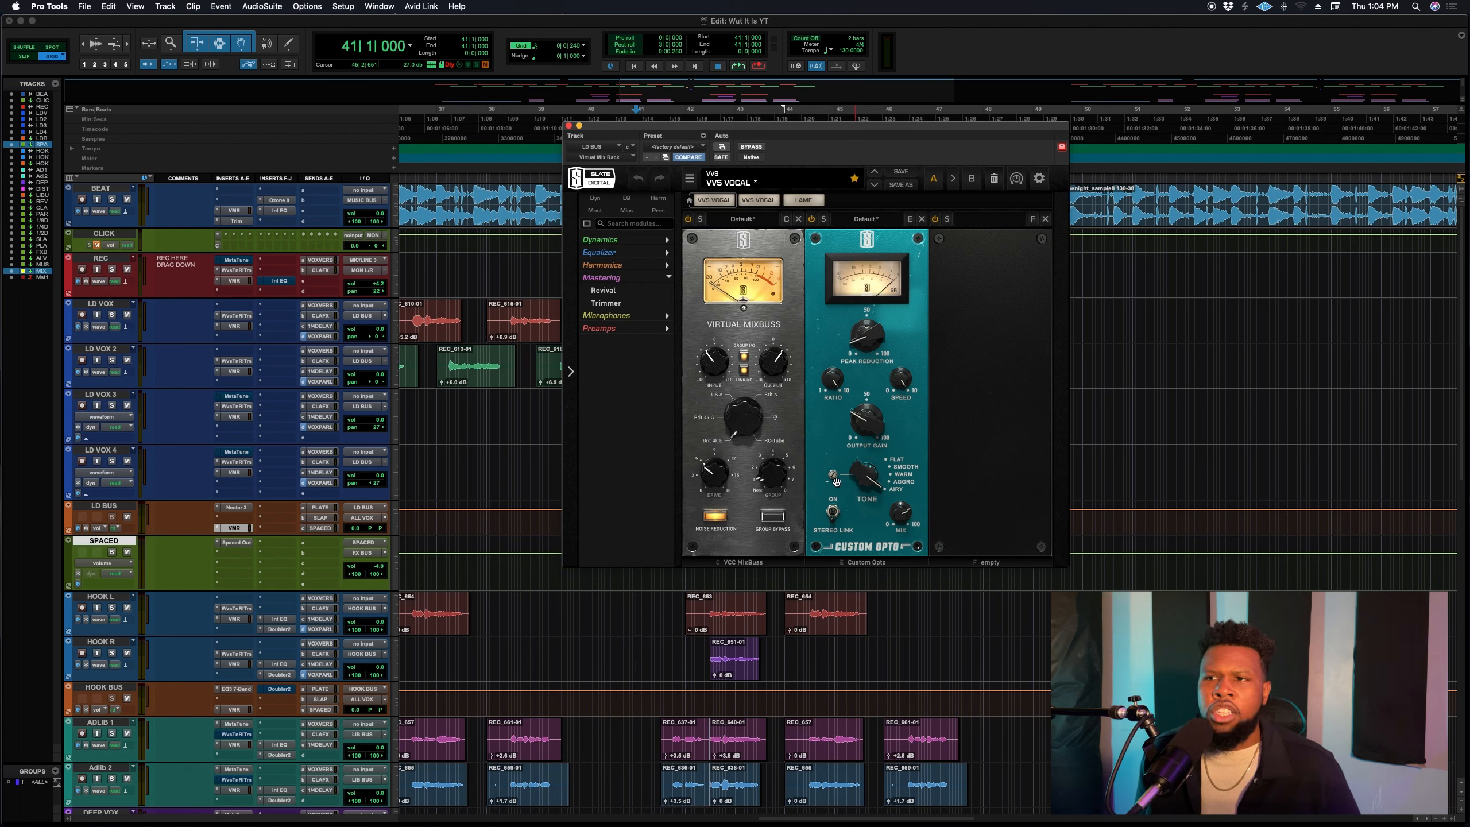
pyautogui.moveTo(835, 476)
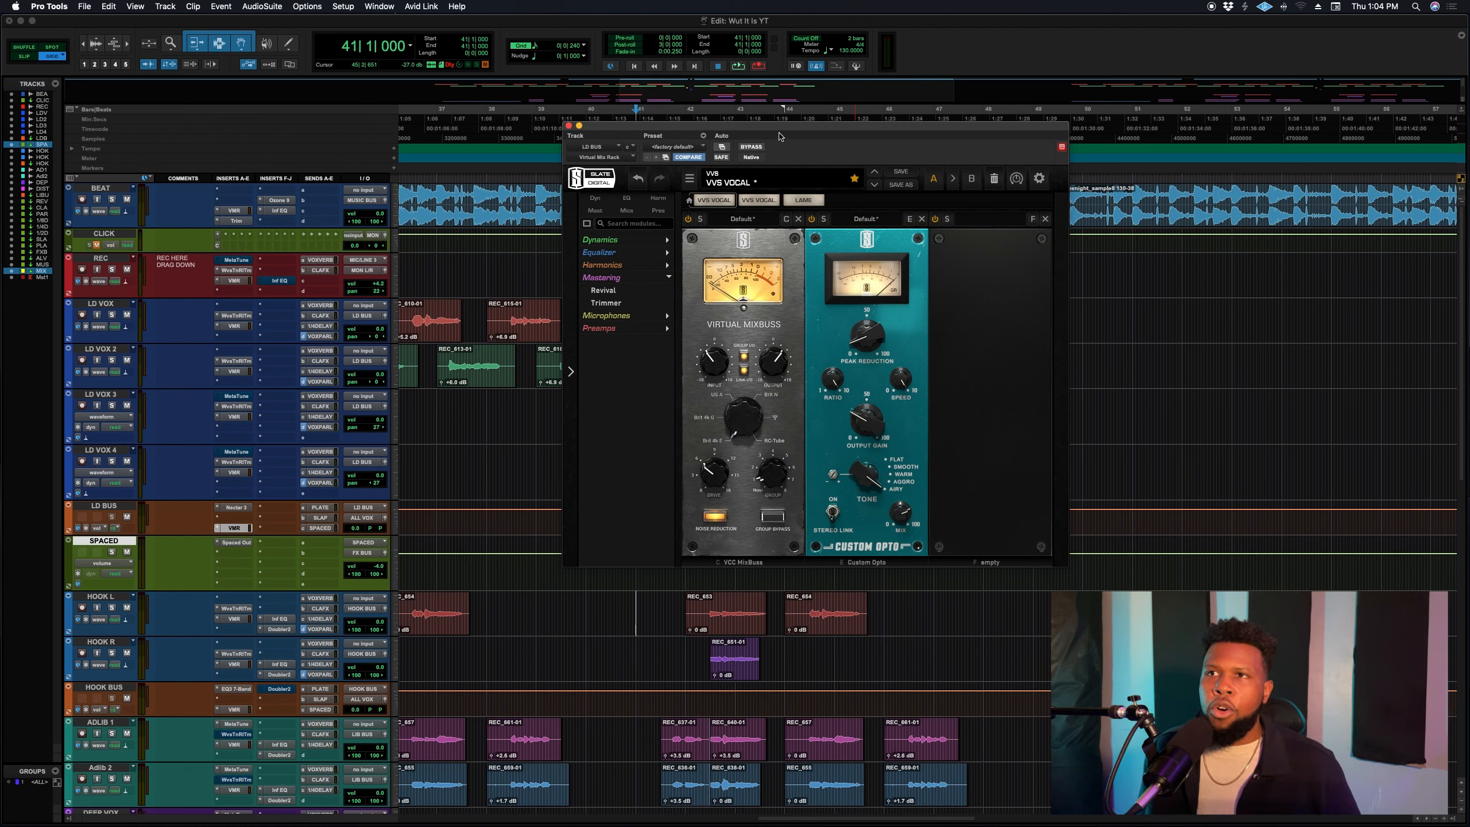
pyautogui.moveTo(779, 136); pyautogui.dragTo(1049, 150)
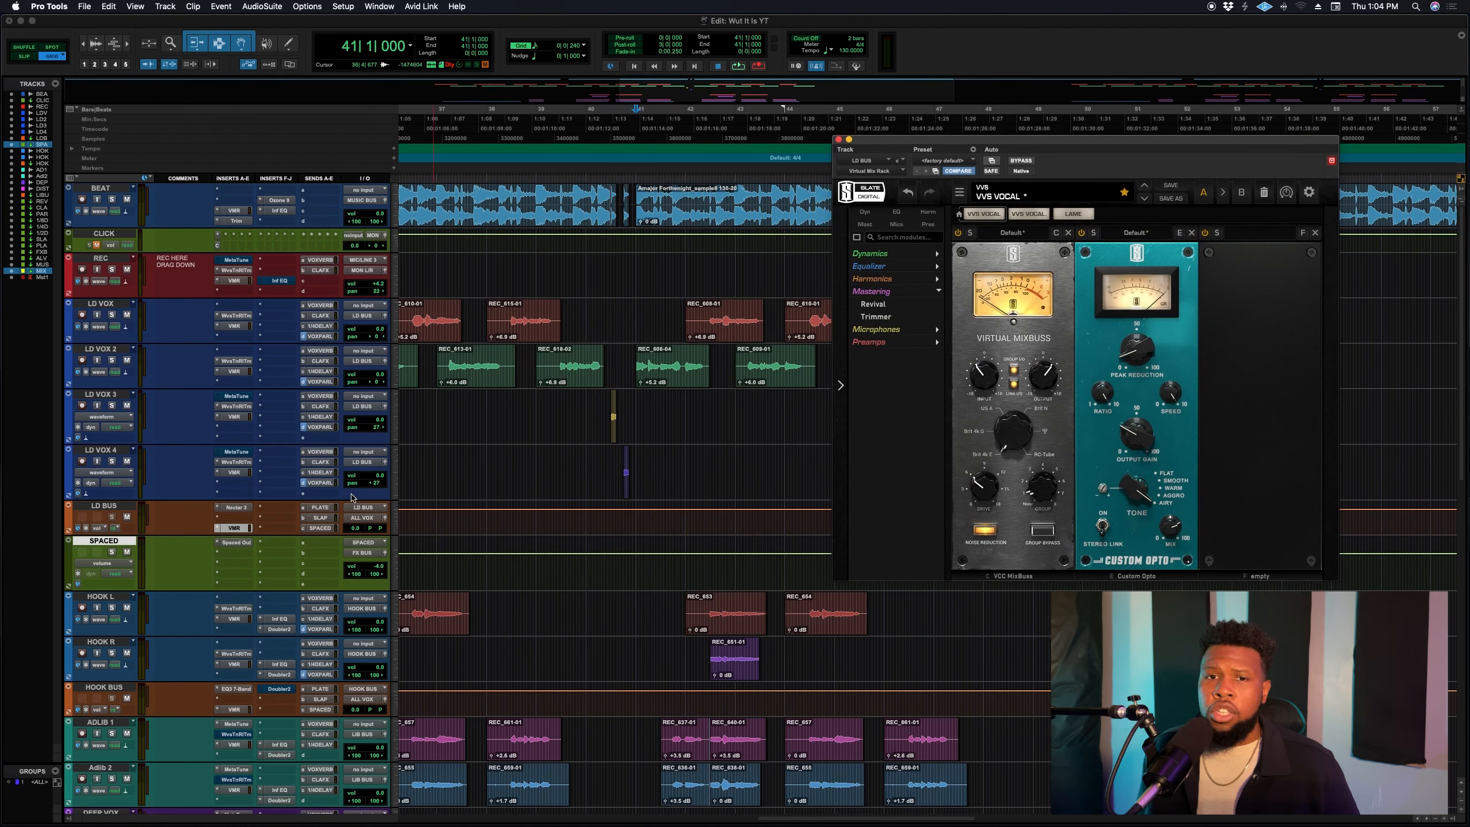
# Step: Mute the HOOK BUS and play the lead vocals from bar 39 with the LD BUS processing in view
pyautogui.scroll(-5, 127, 701)
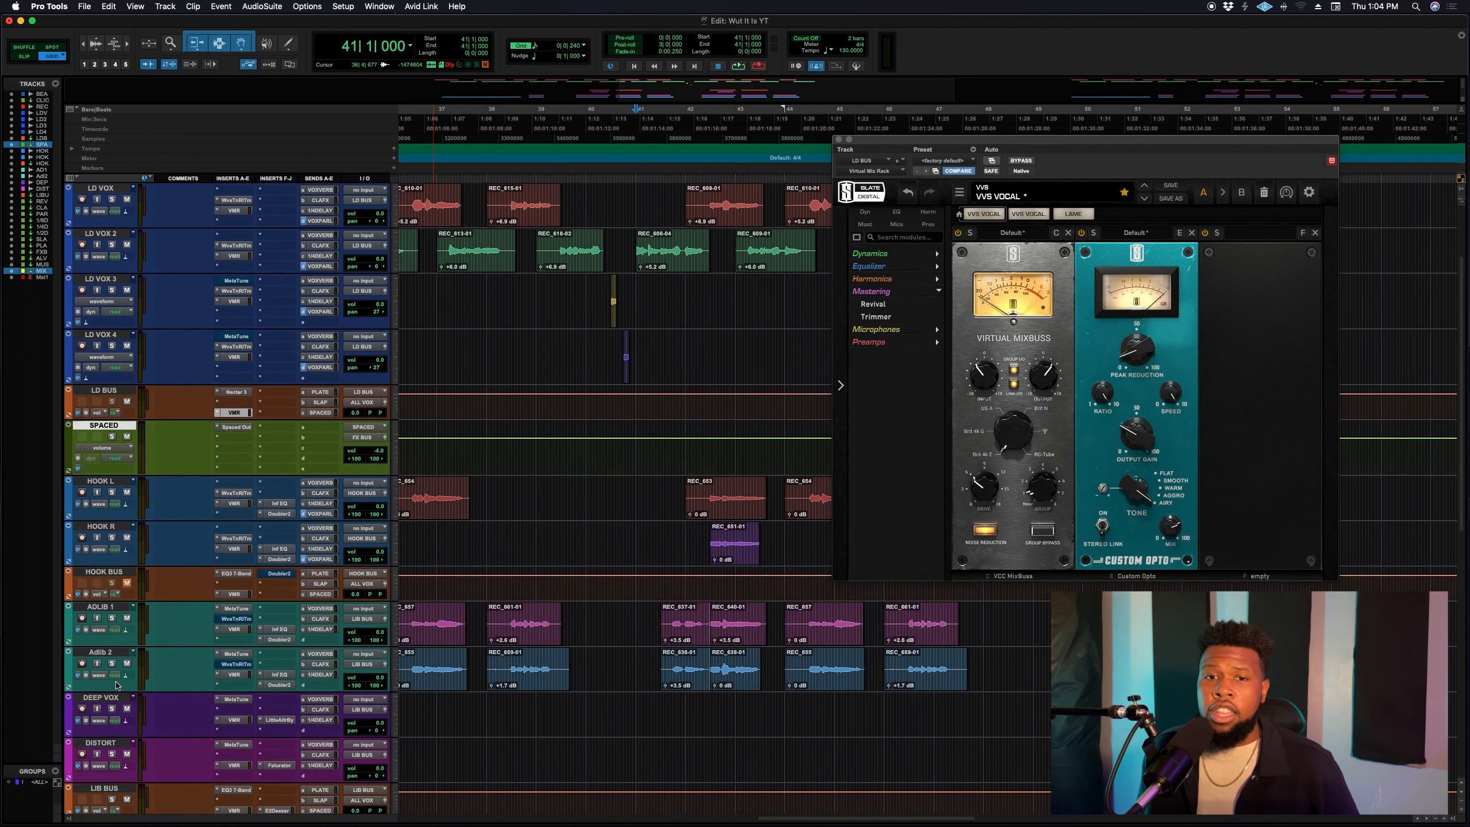
pyautogui.scroll(5, 130, 654)
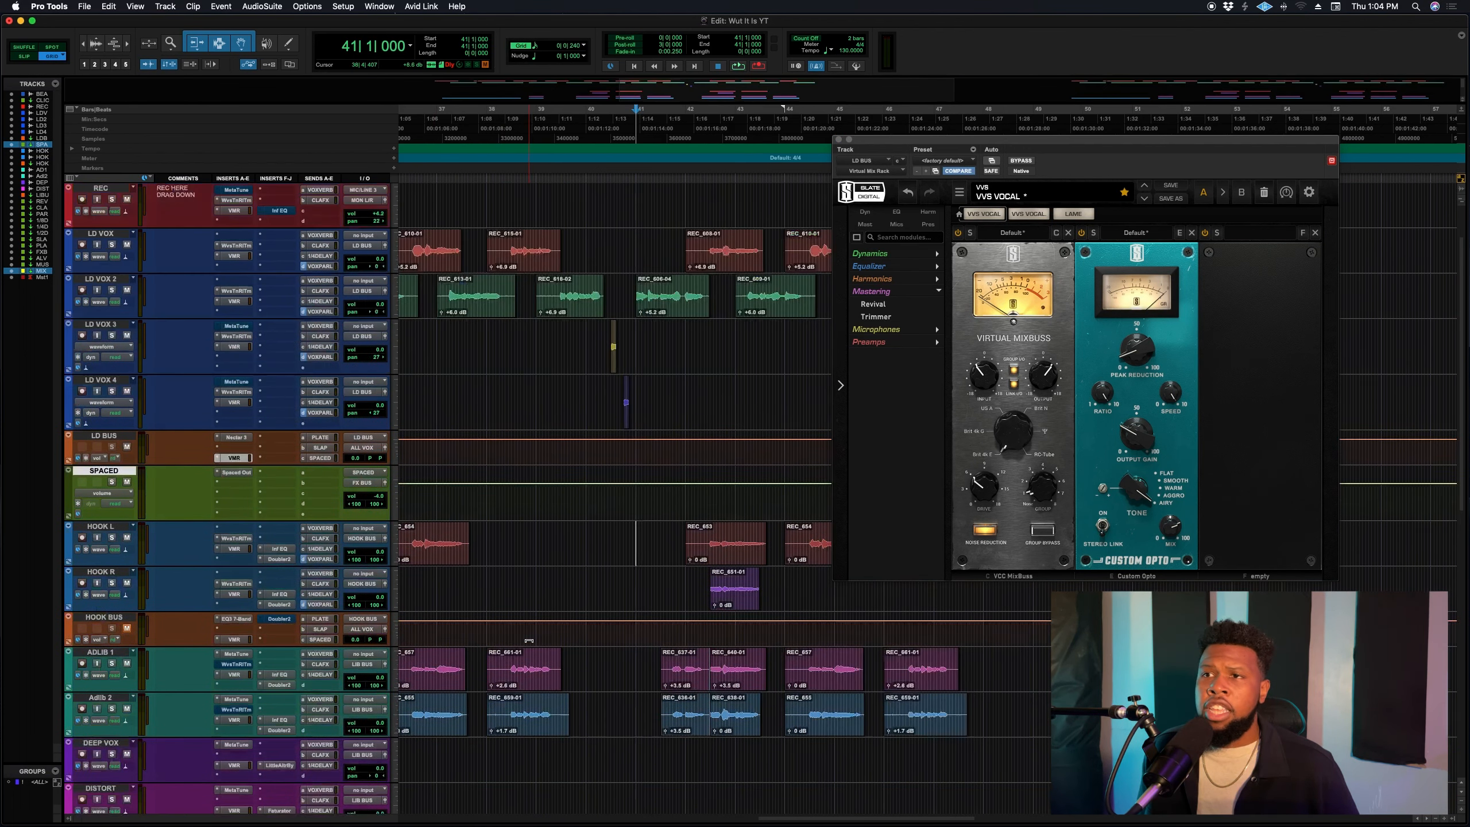
pyautogui.click(538, 399)
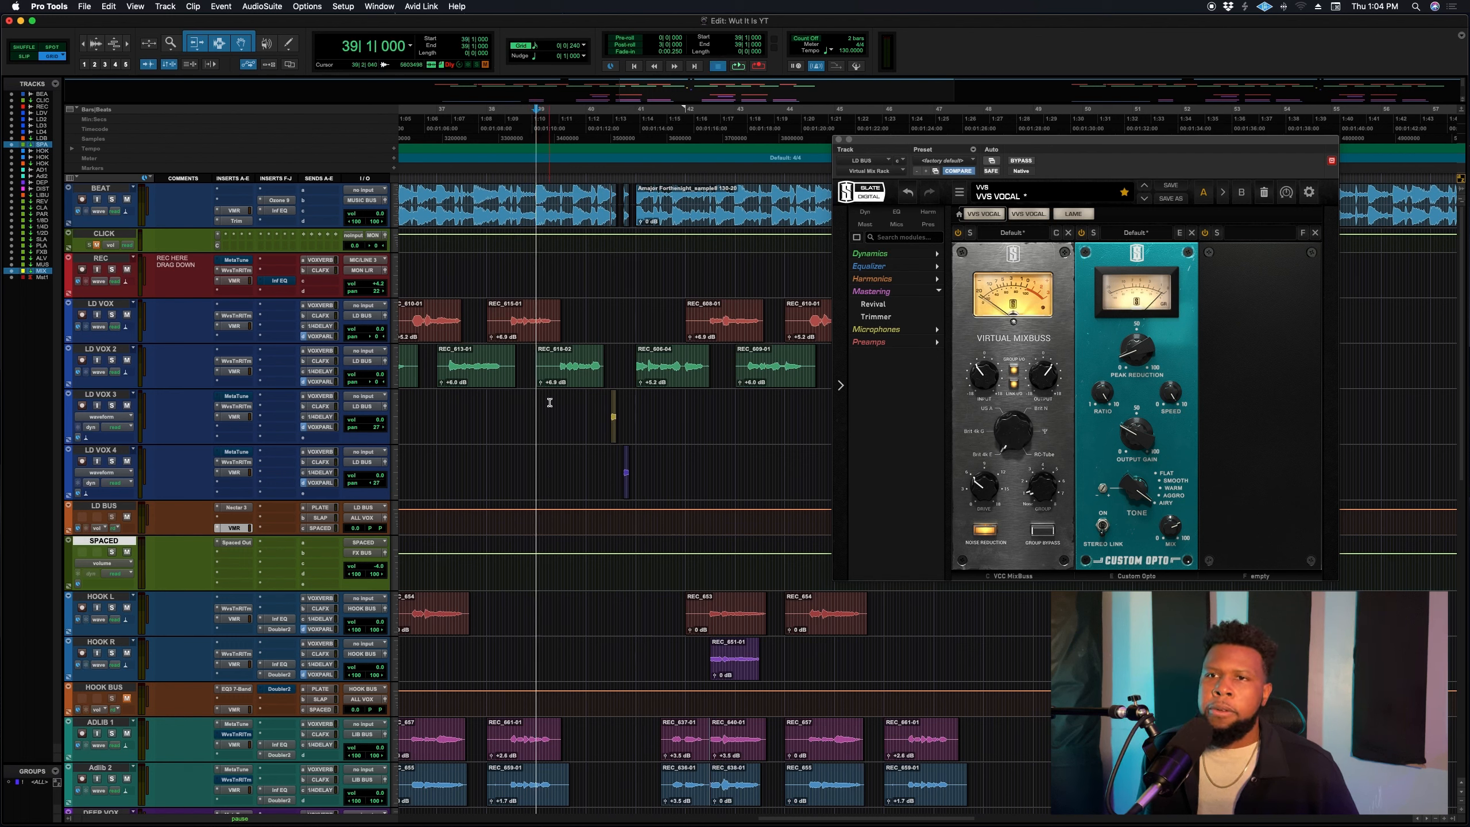
pyautogui.press('space')
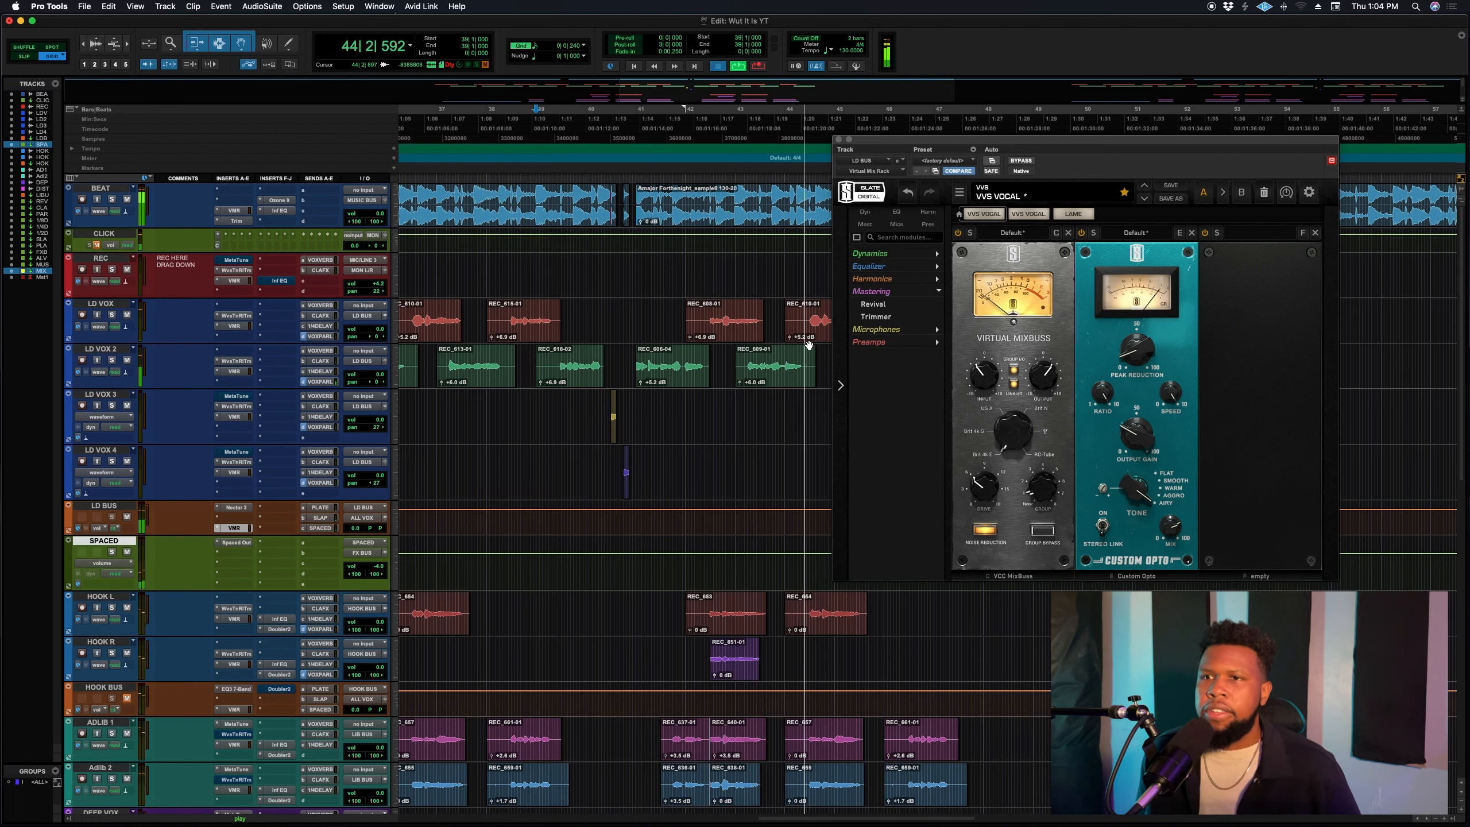
pyautogui.press('space')
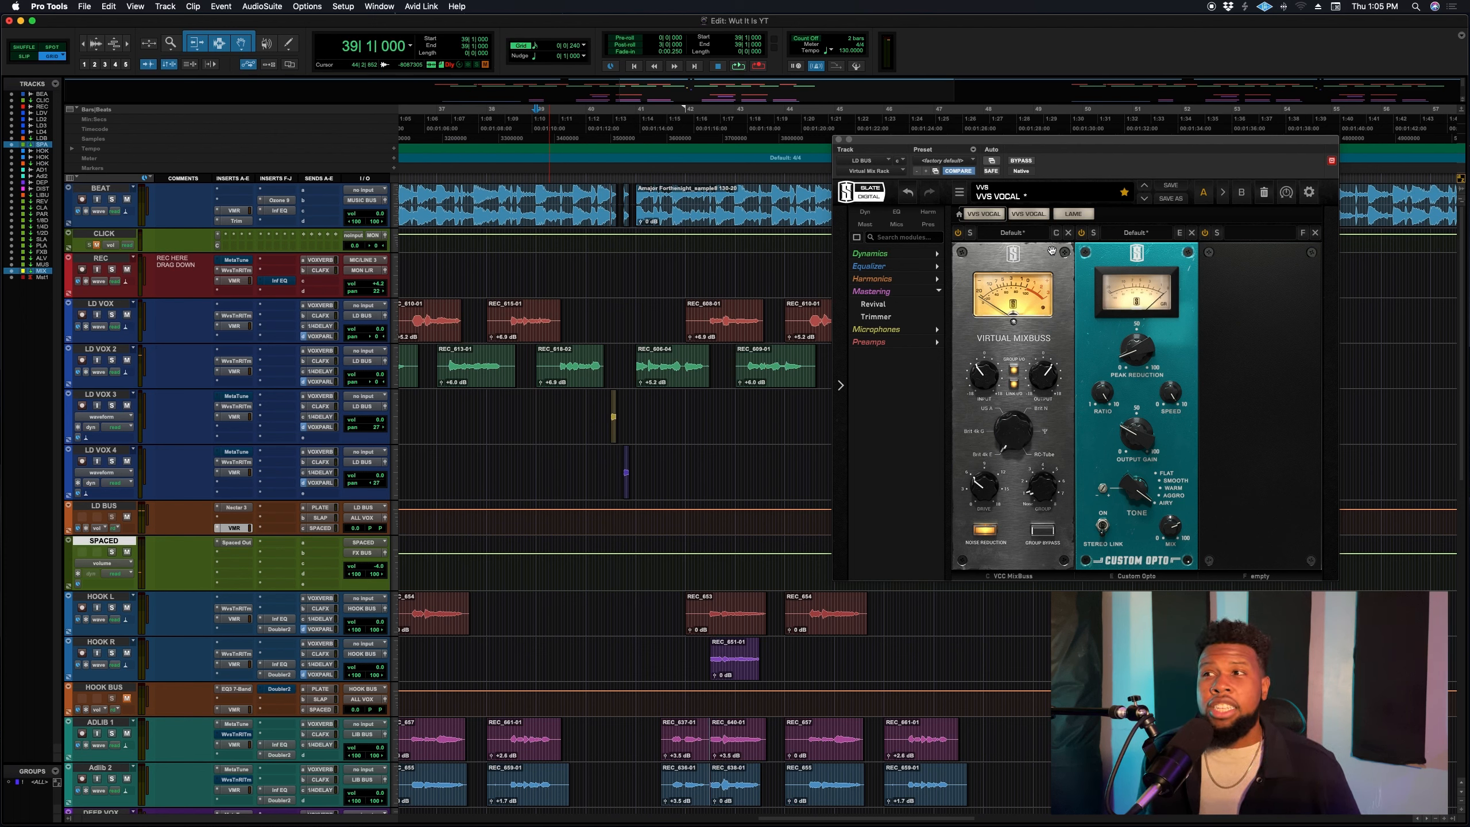
# Step: Switch off the Custom Opto module in the LD BUS rack and play the lead vocals from bar 39 to compare
pyautogui.click(1082, 232)
pyautogui.press('space')
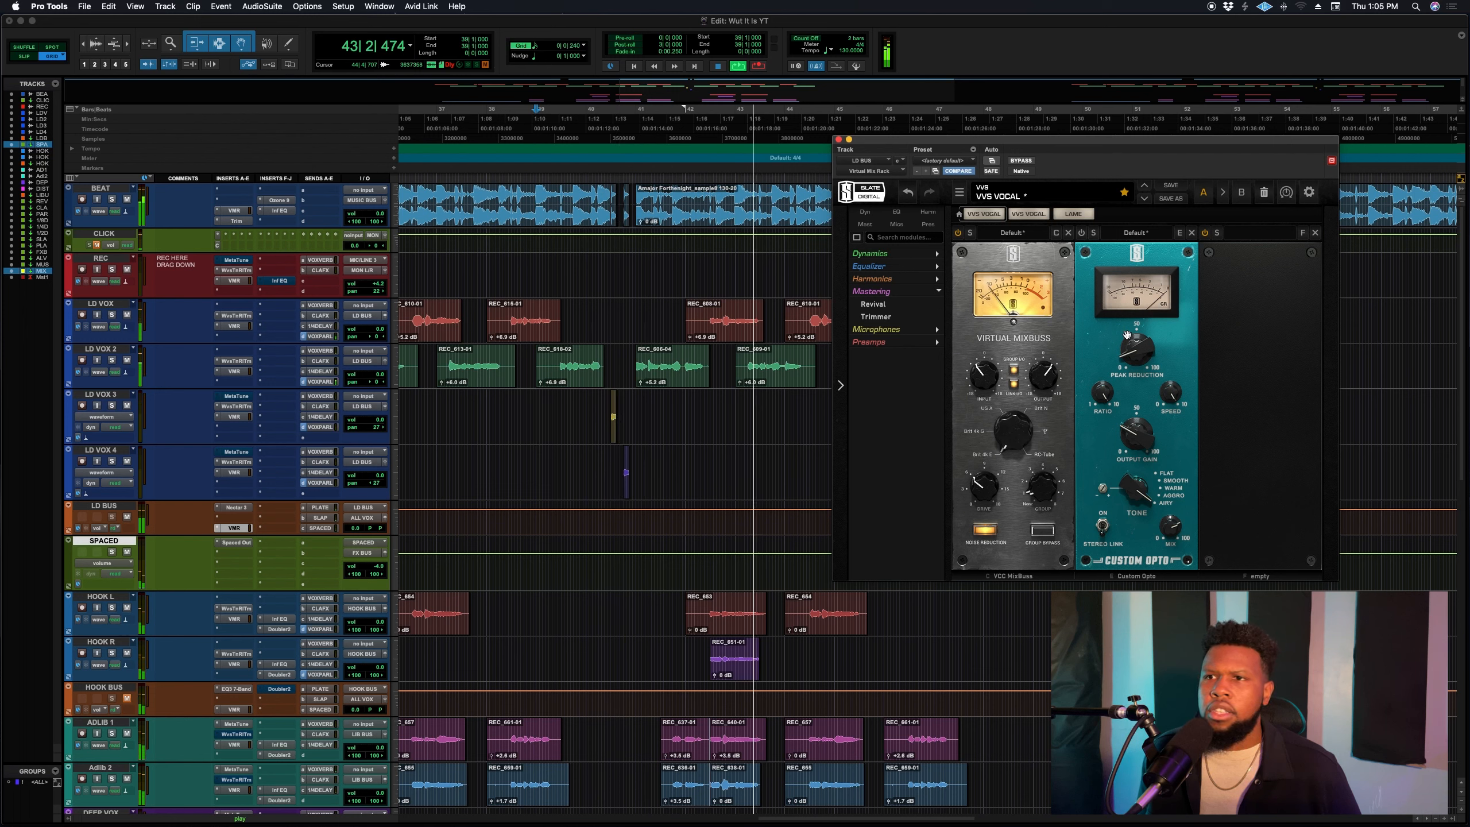
pyautogui.press('space')
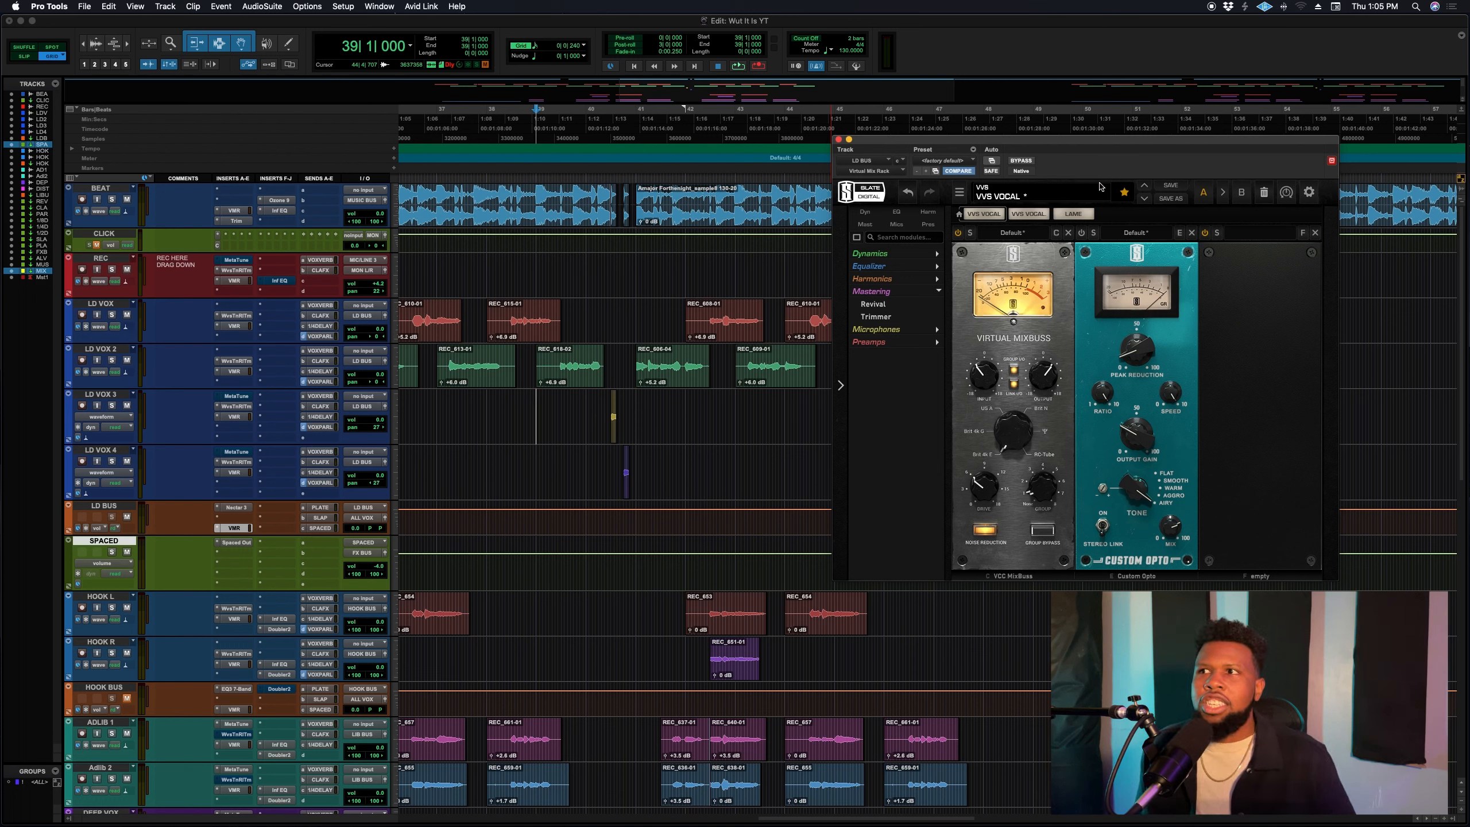
# Step: Play the lead vocals from bar 39 twice, repositioning the Virtual Mix Rack window around the tracks and keeping its meters in view
pyautogui.moveTo(1114, 142); pyautogui.dragTo(1166, 455)
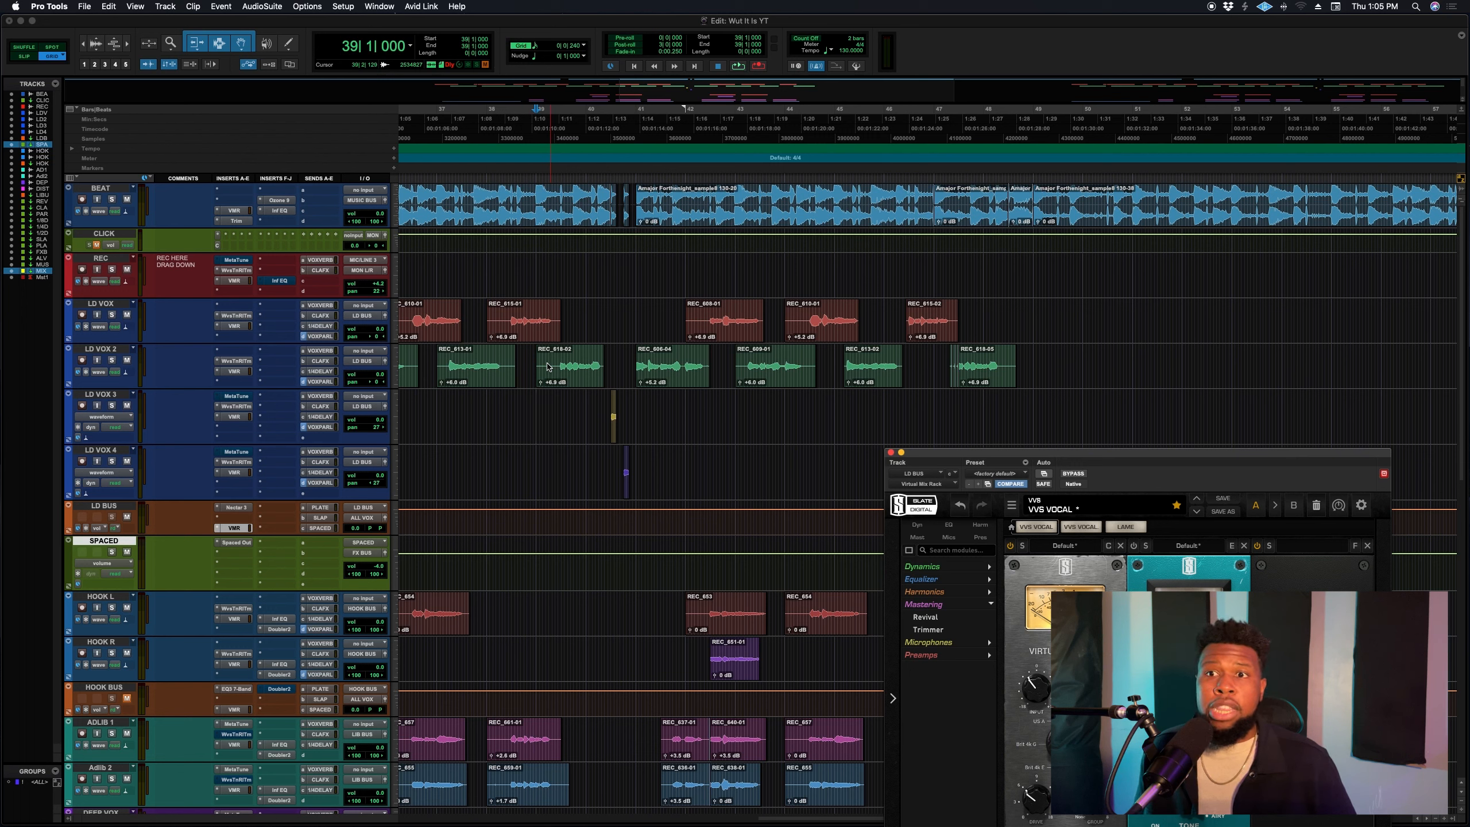
pyautogui.press('space')
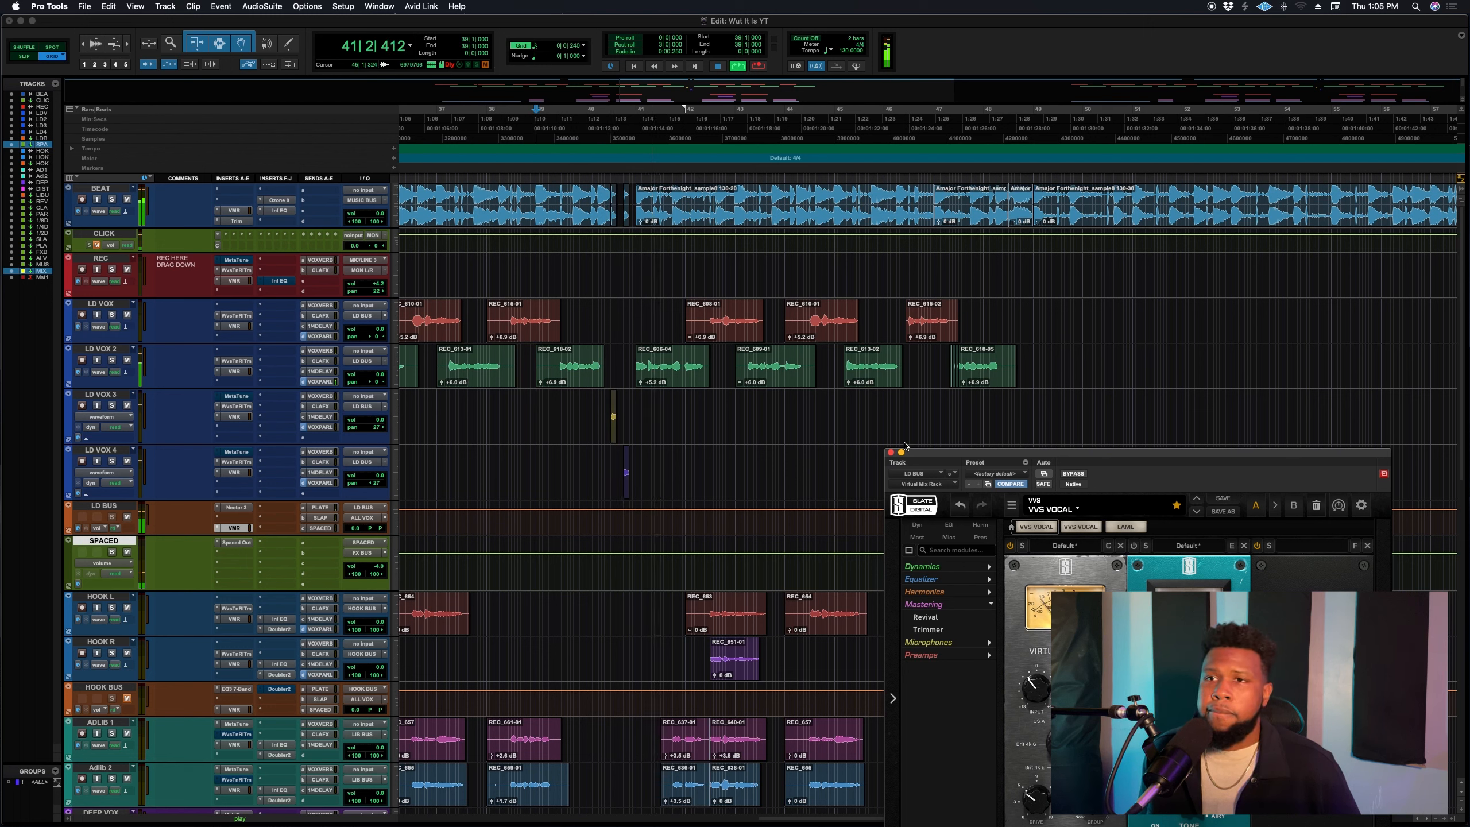
pyautogui.moveTo(1027, 454); pyautogui.dragTo(979, 191)
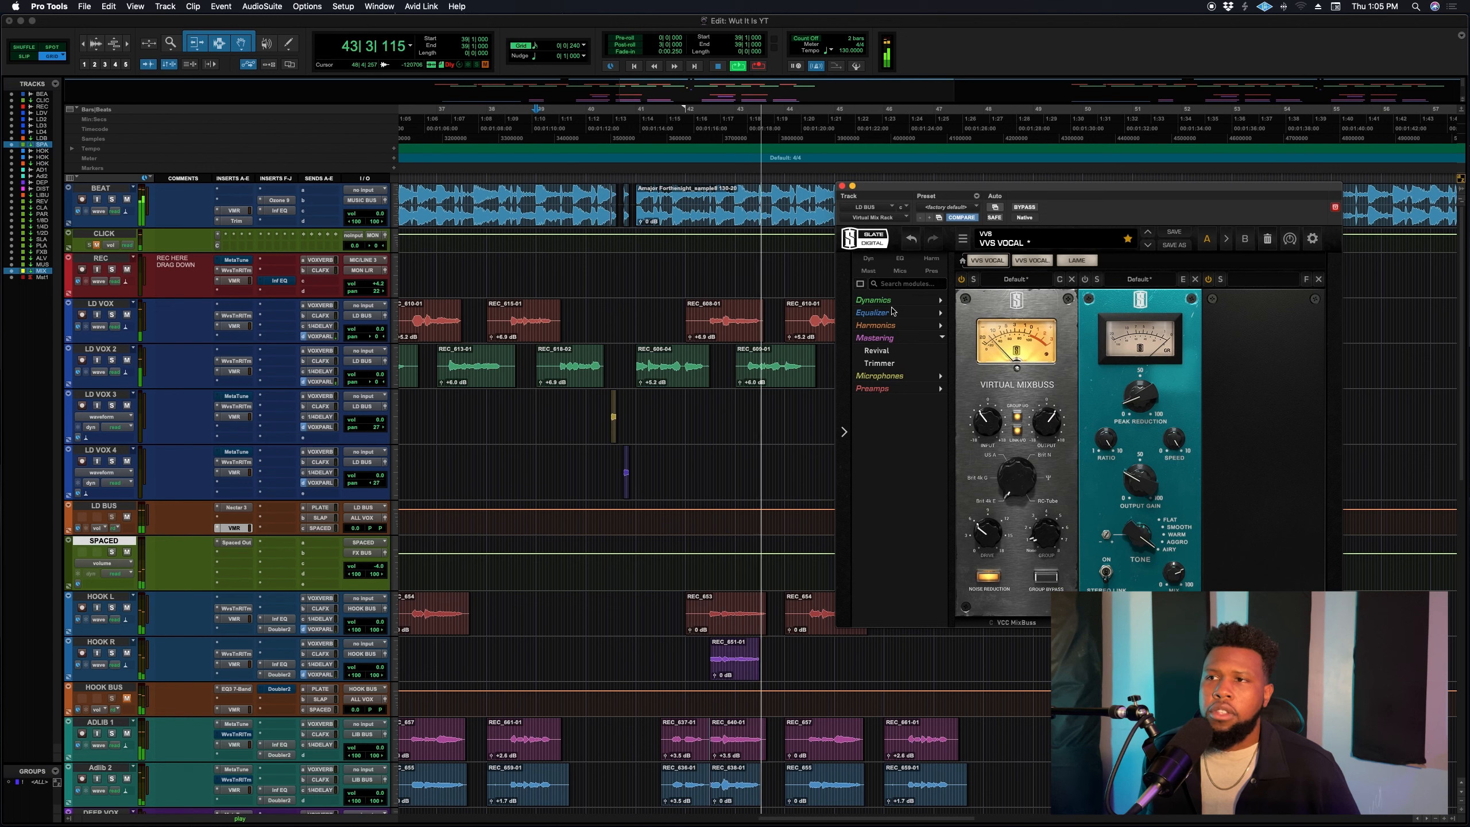
pyautogui.press('space')
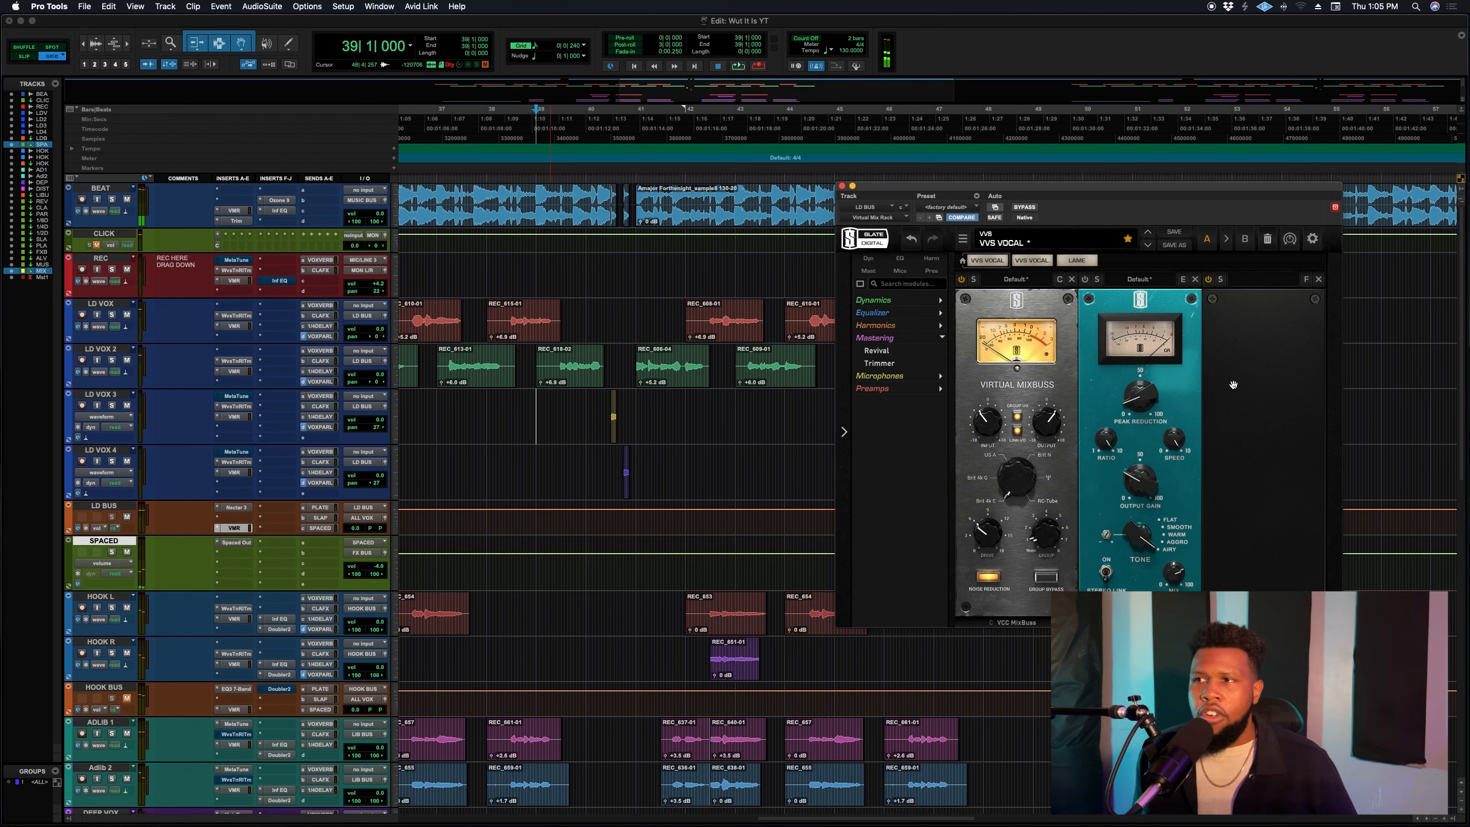
pyautogui.press('space')
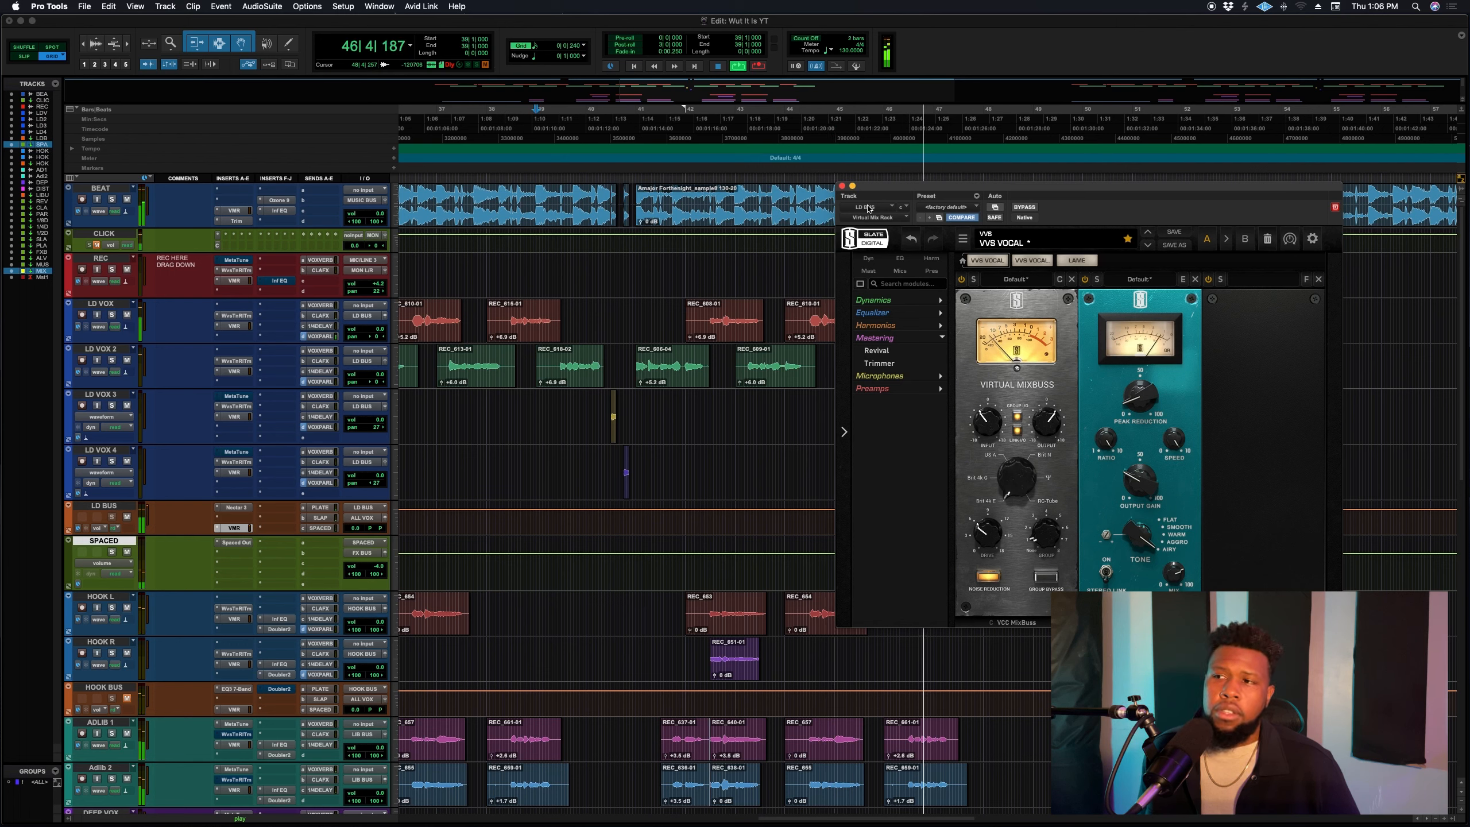
pyautogui.moveTo(1047, 186); pyautogui.dragTo(1069, 150)
pyautogui.press('space')
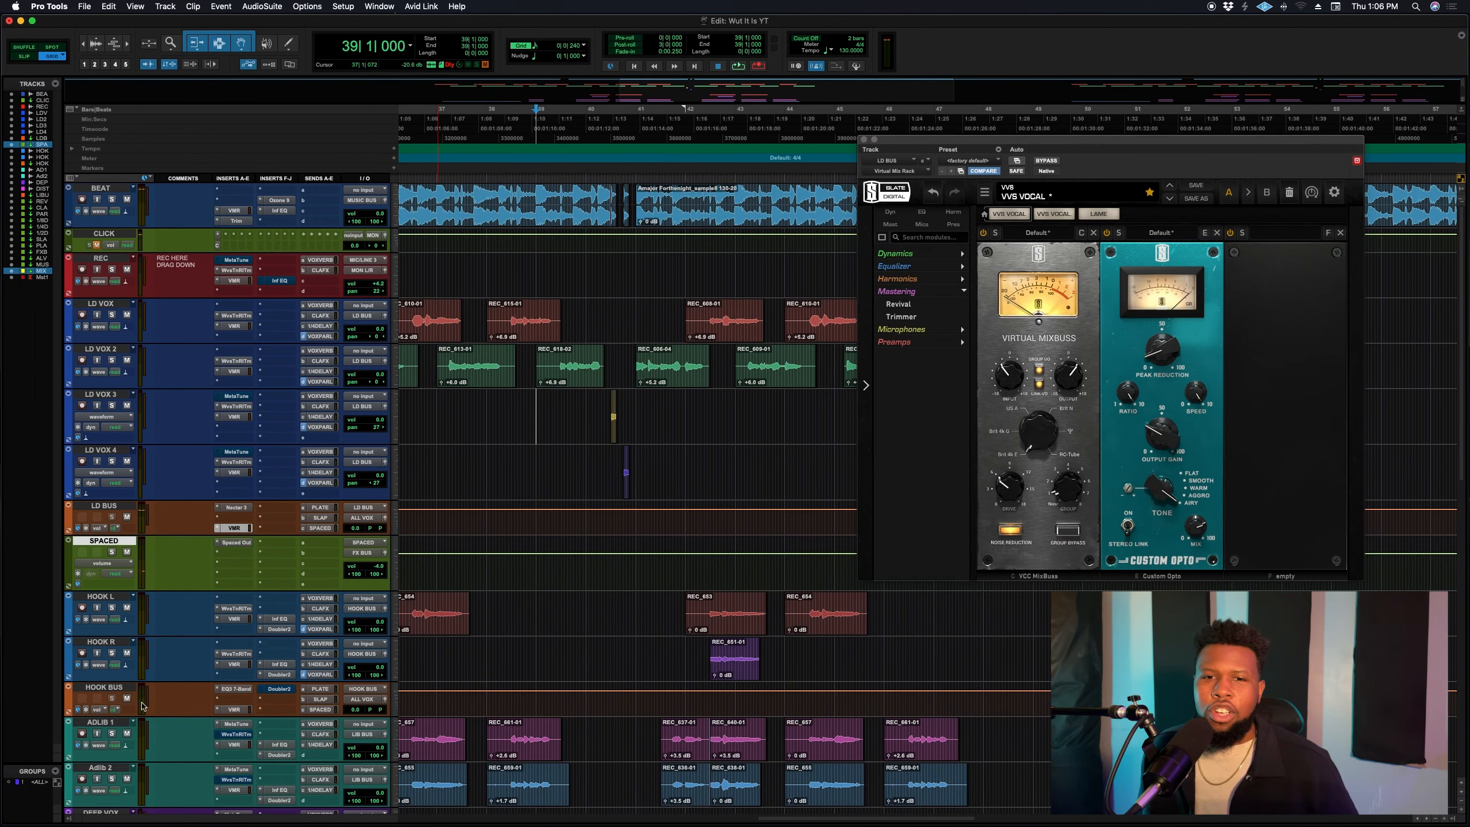
# Step: Open the Spaced Out plugin on the SPACED track and the HOOK BUS send that feeds it
pyautogui.scroll(-5, 134, 703)
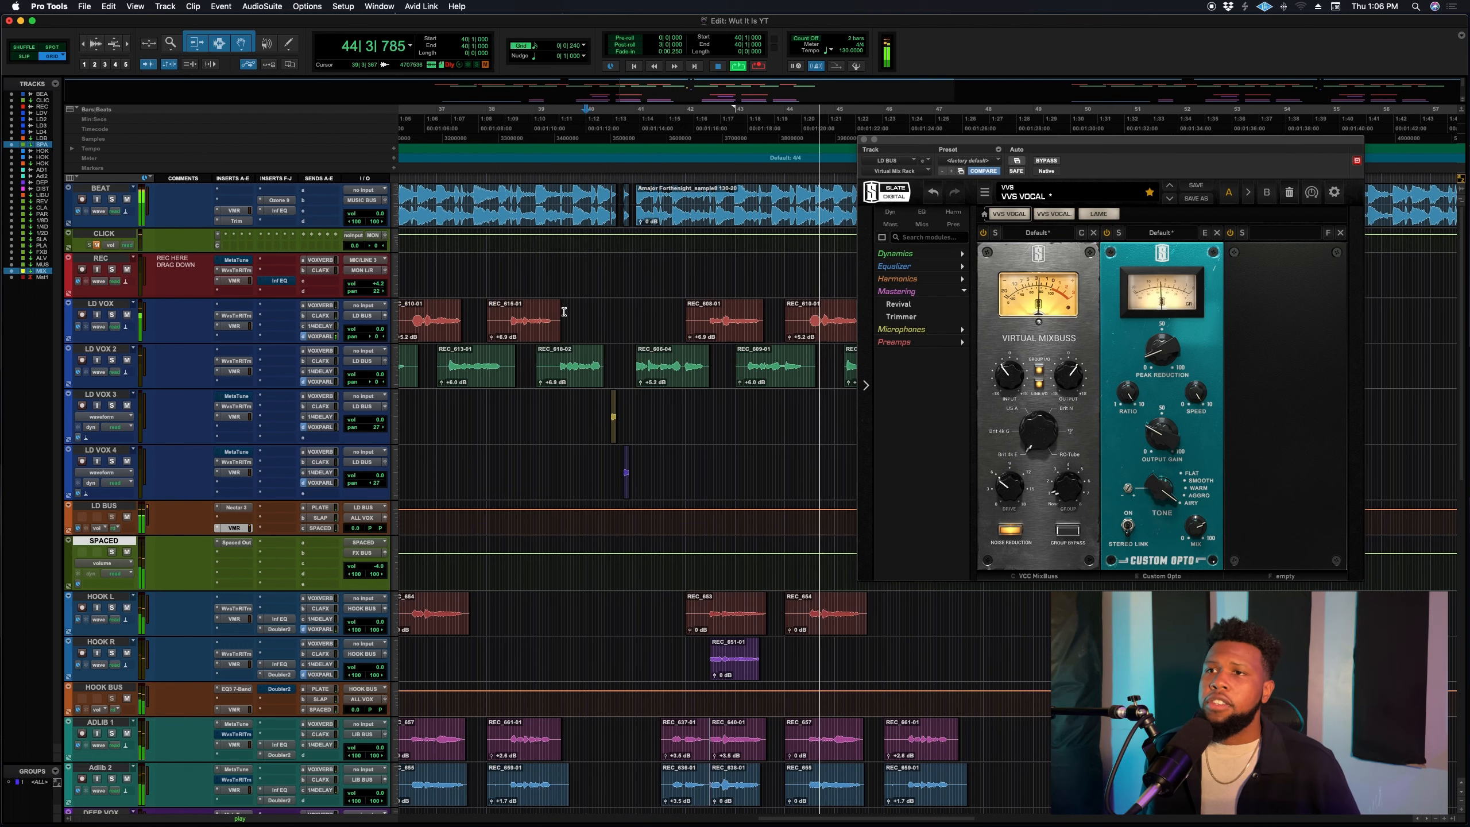
pyautogui.moveTo(933, 140); pyautogui.dragTo(614, 188)
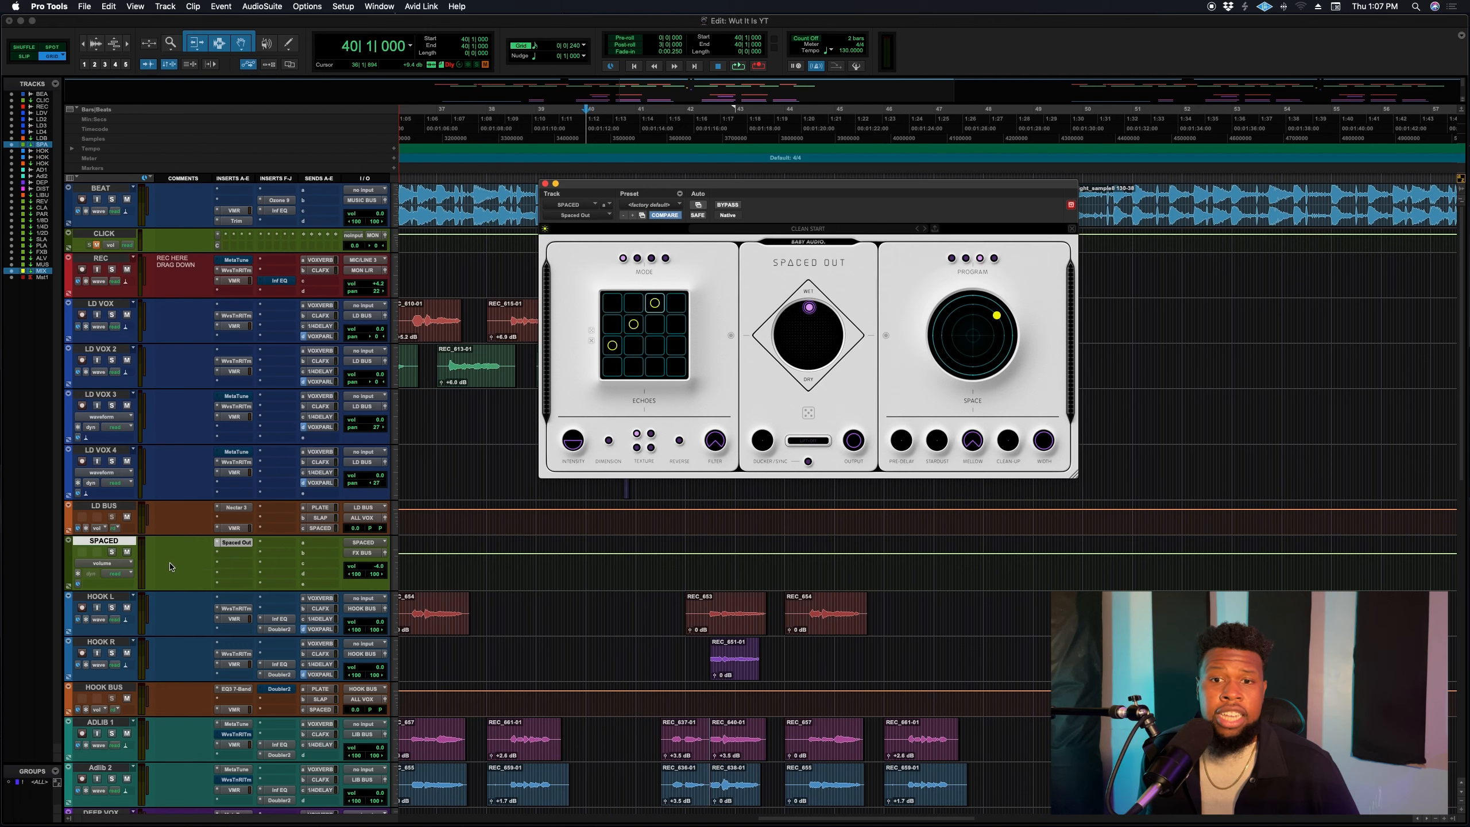
pyautogui.scroll(-5, 197, 692)
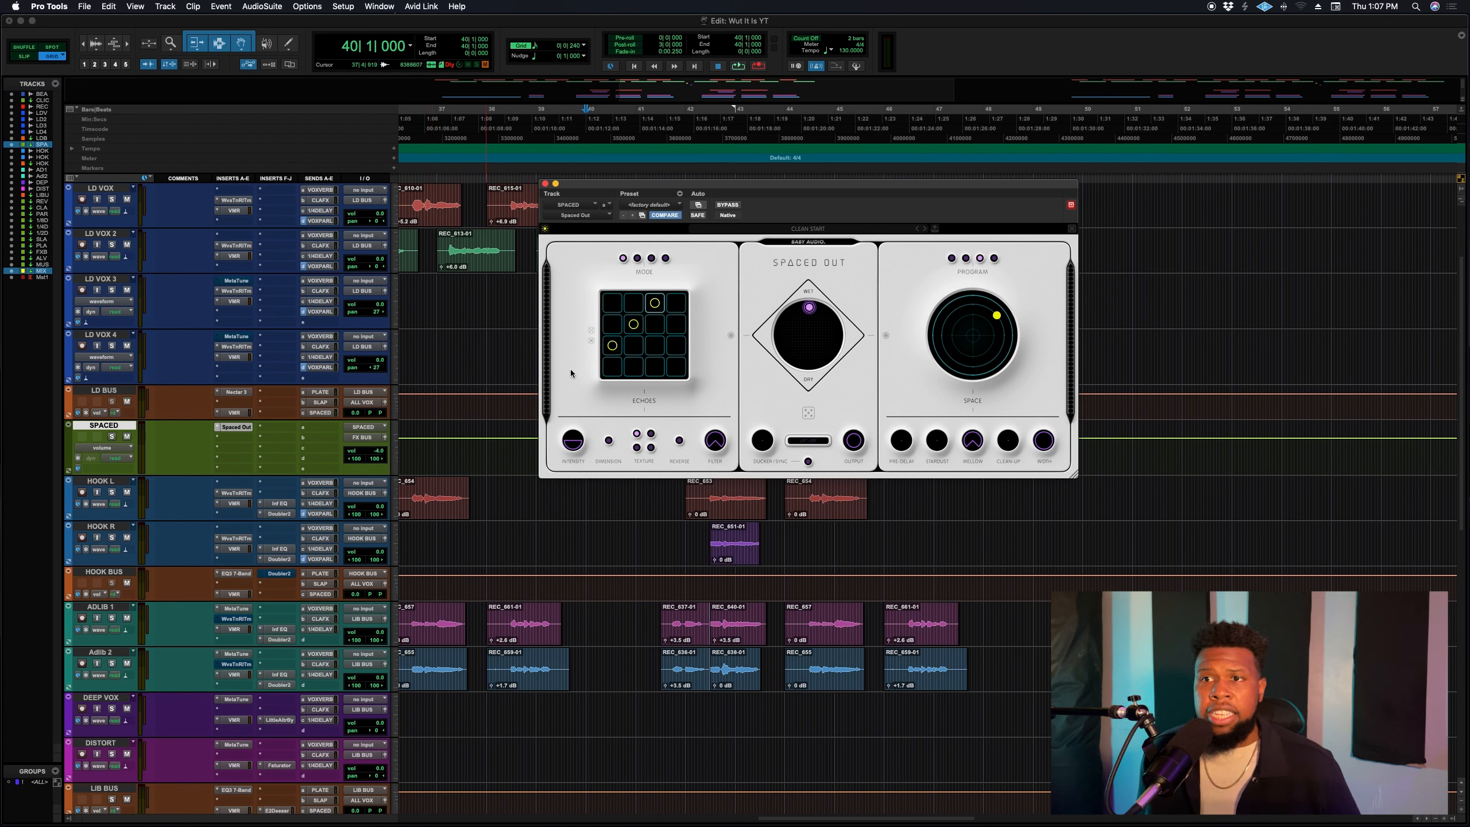
pyautogui.click(319, 594)
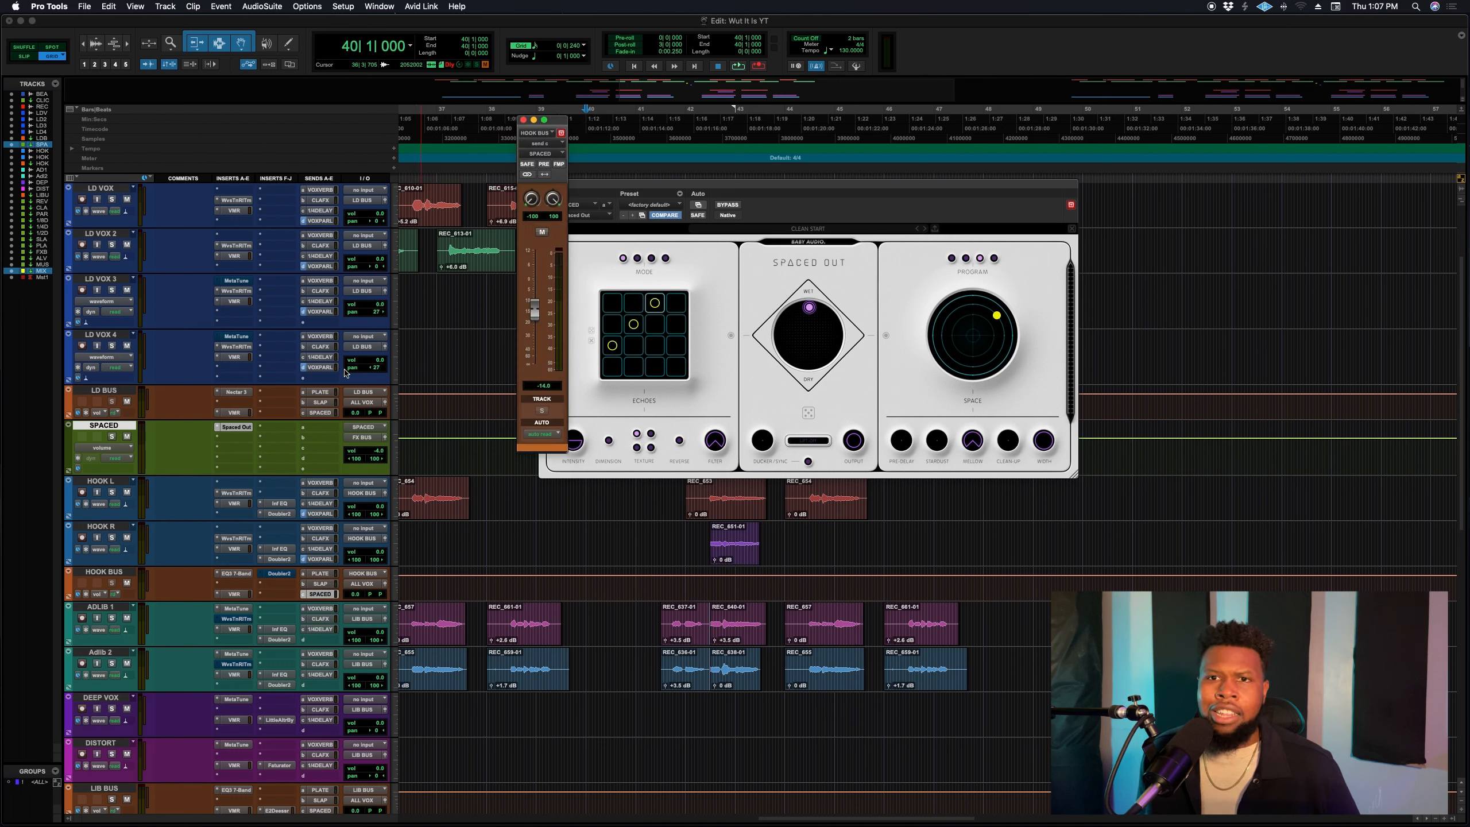
# Step: Close the open send and plugin windows, play from bar 40, and reopen Spaced Out on the SPACED track to watch it during playback
pyautogui.click(523, 120)
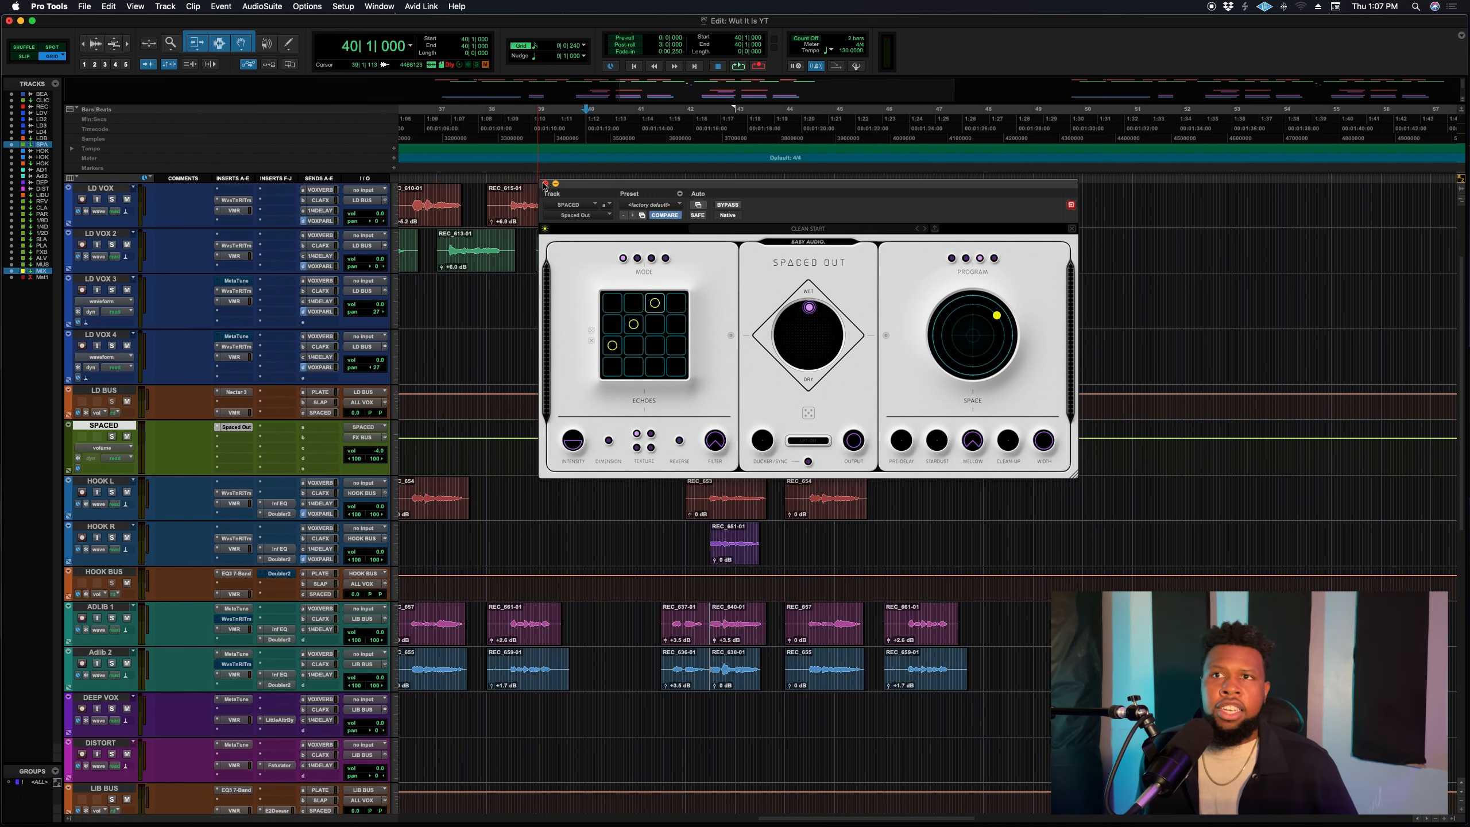
pyautogui.click(544, 184)
pyautogui.press('space')
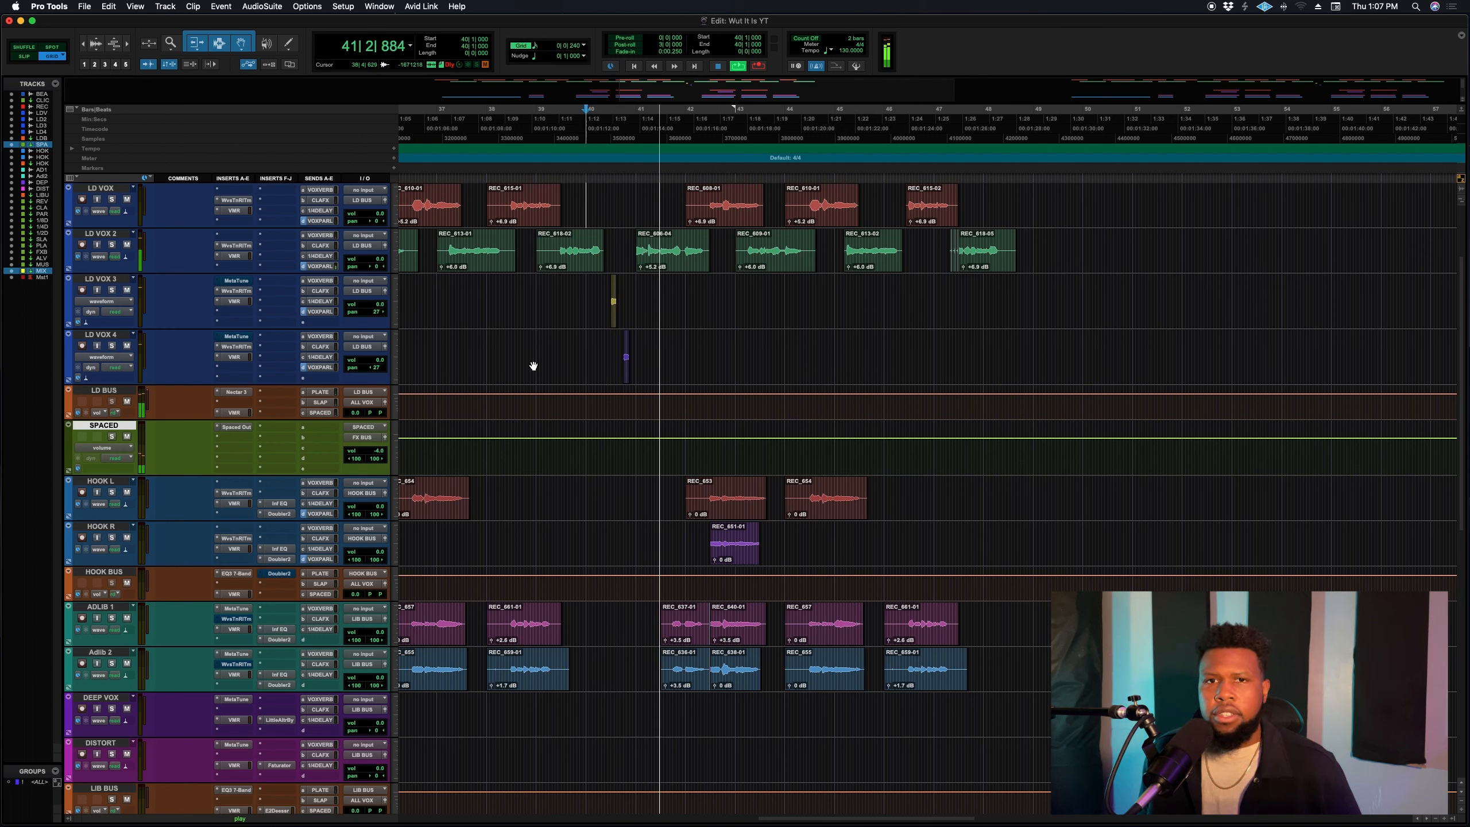
pyautogui.click(234, 426)
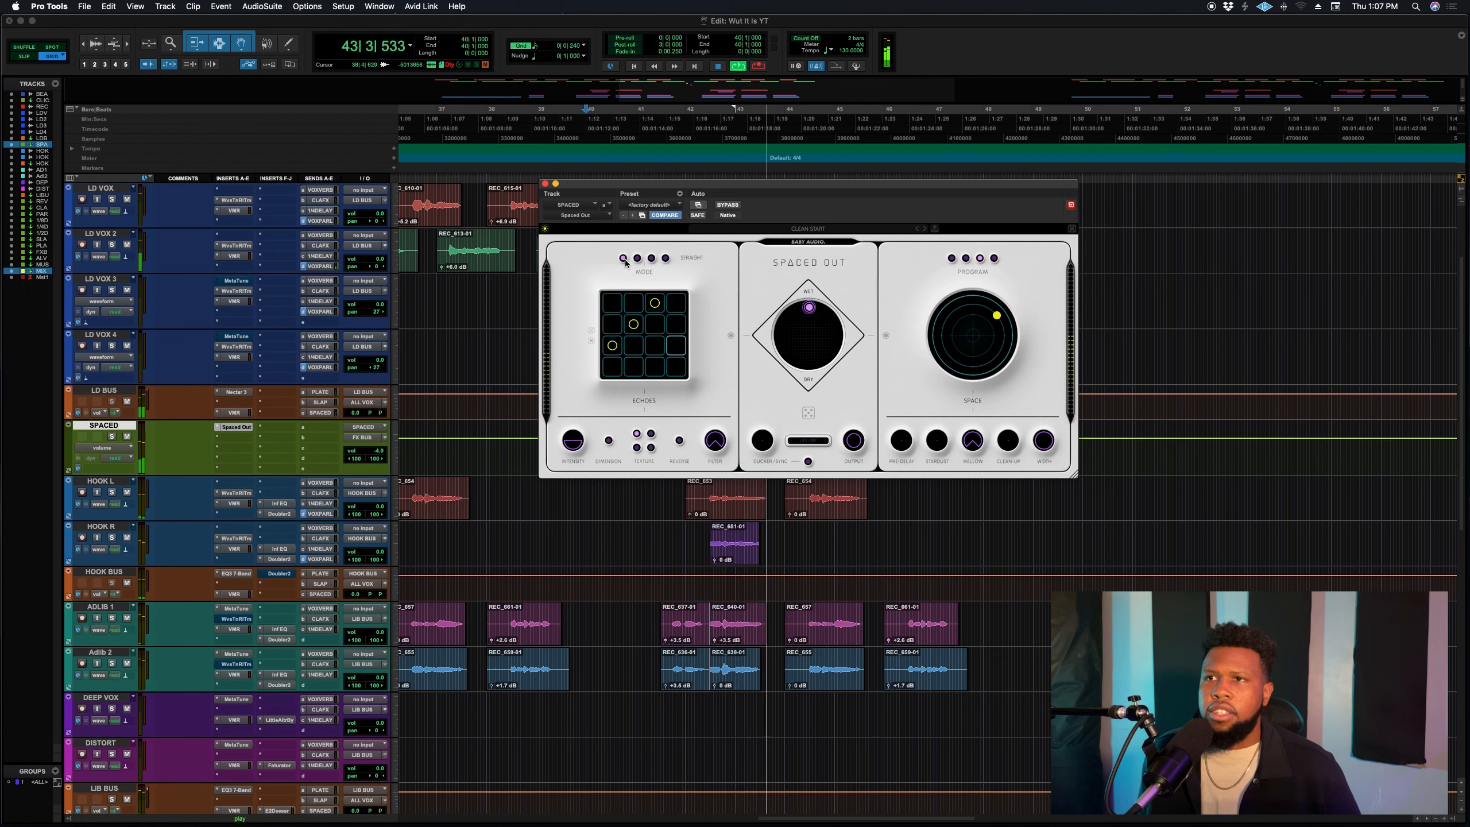
pyautogui.moveTo(758, 184)
pyautogui.mouseDown()
pyautogui.moveTo(925, 176)
pyautogui.moveTo(983, 200)
pyautogui.moveTo(961, 382)
pyautogui.moveTo(775, 191)
pyautogui.mouseUp()
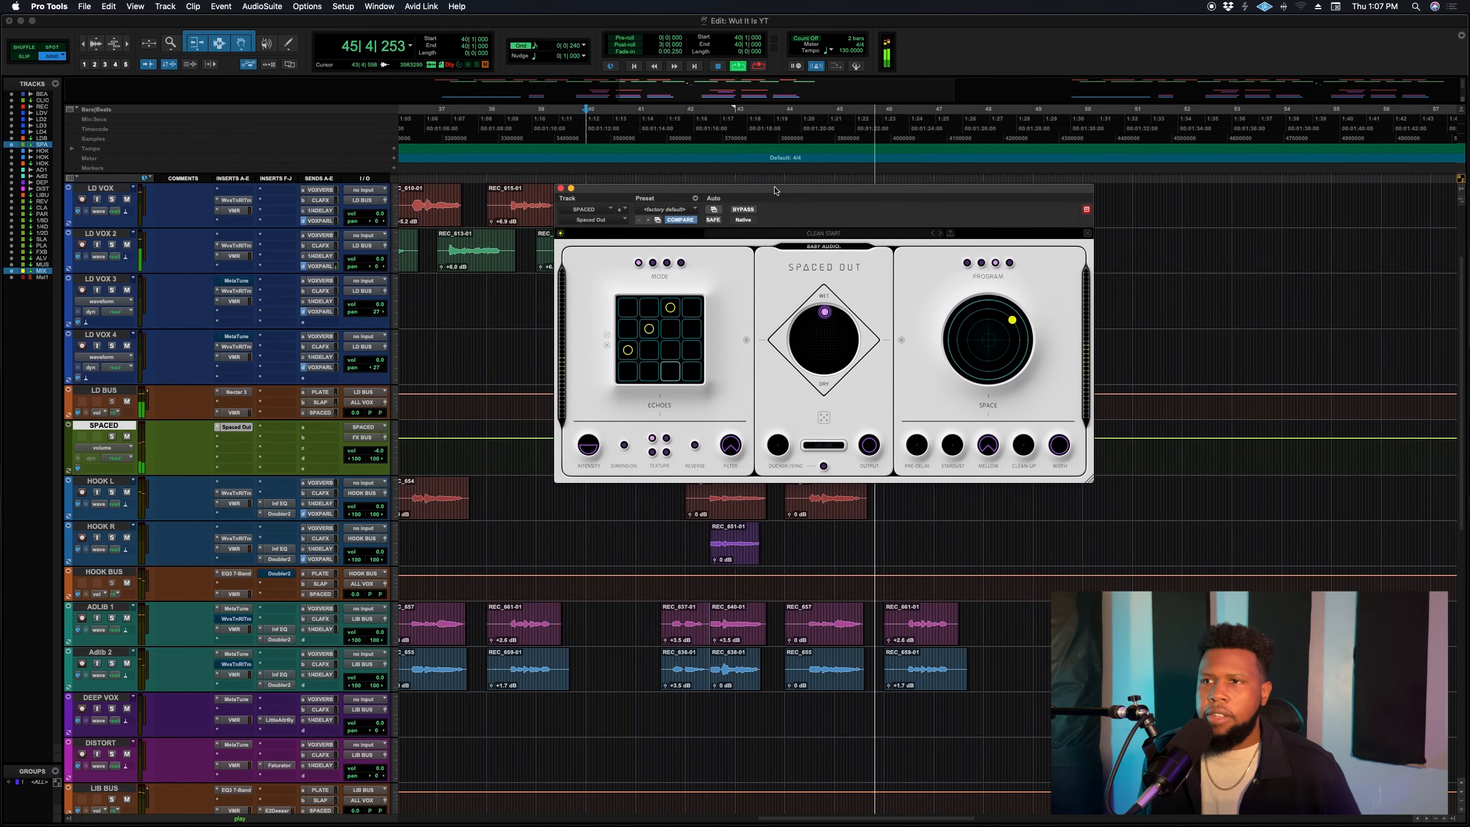
pyautogui.press('space')
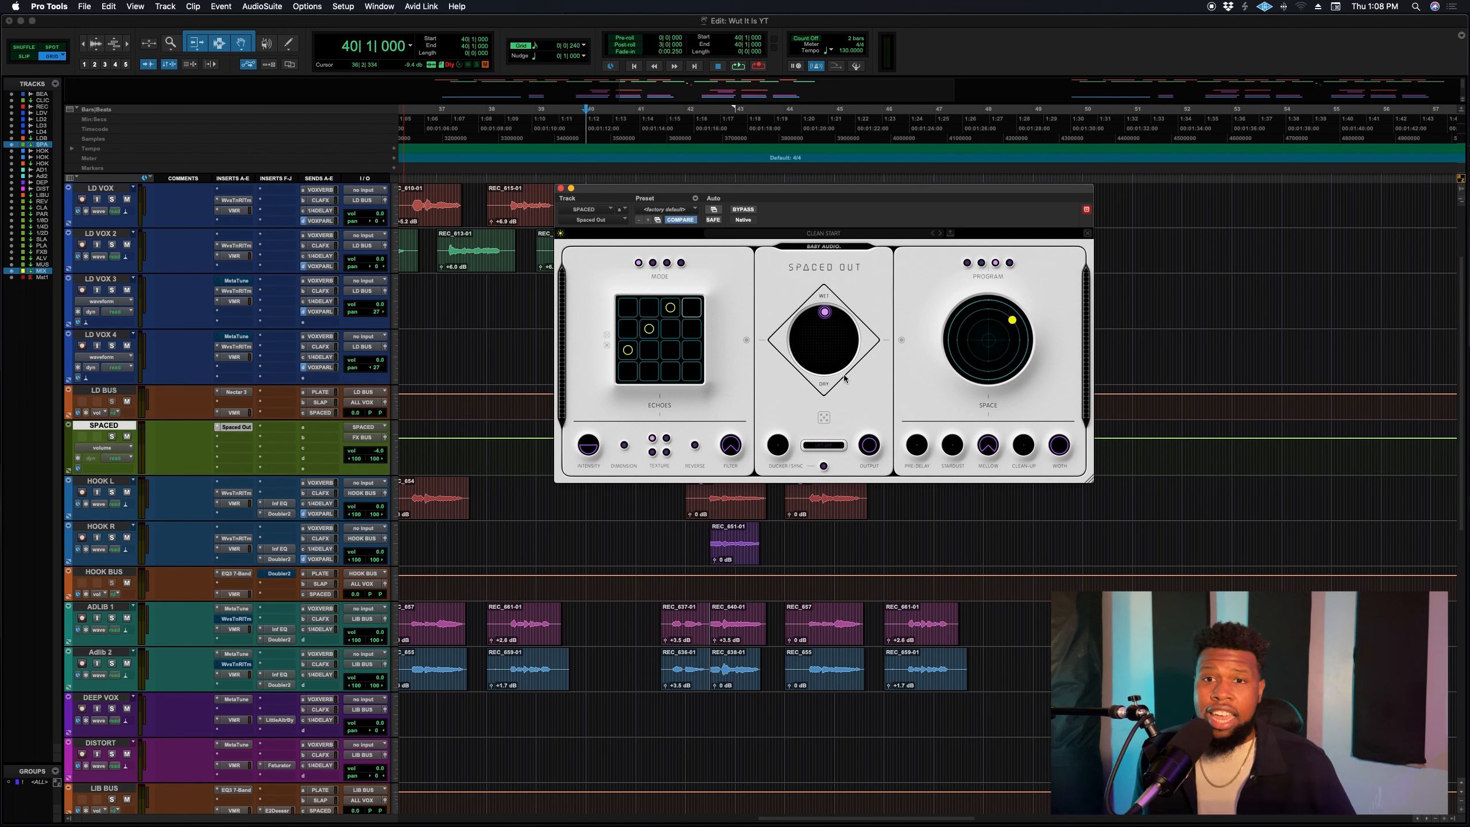
# Step: Bypass Spaced Out and play from bar 40 to hear the vocals without it, and re-enable the plugin for comparison
pyautogui.click(742, 209)
pyautogui.press('space')
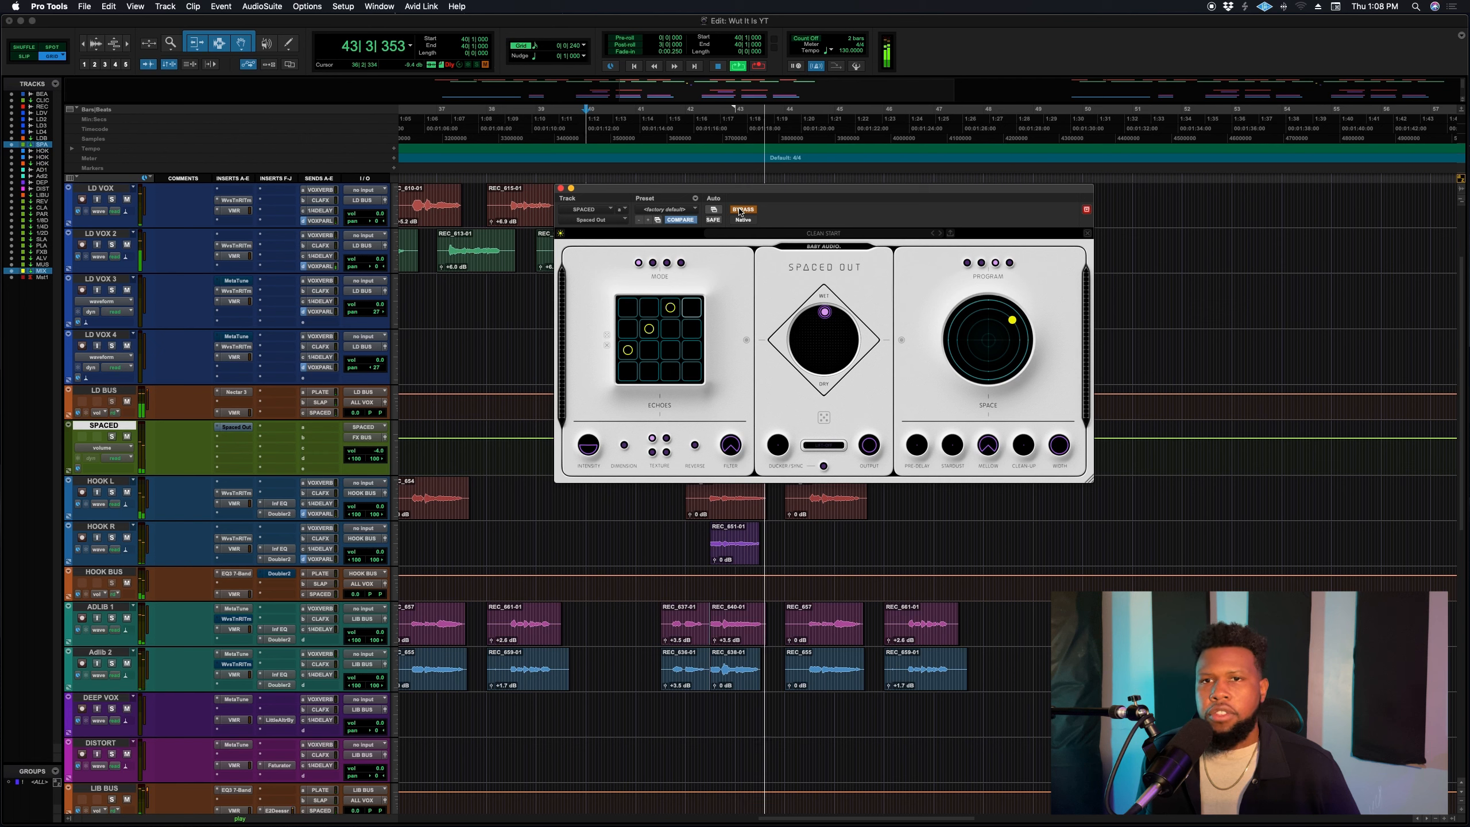
pyautogui.press('space')
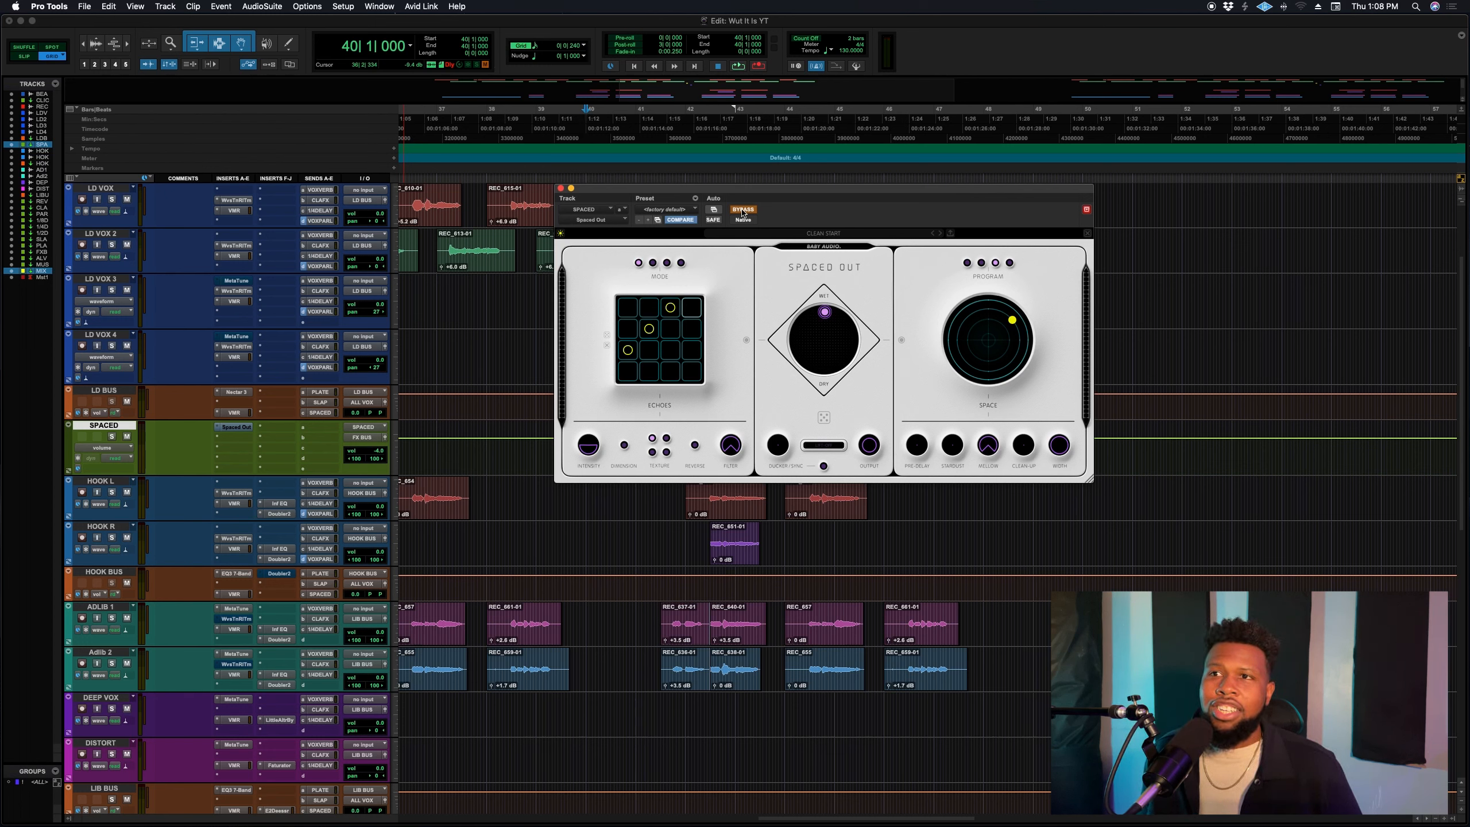
pyautogui.click(743, 210)
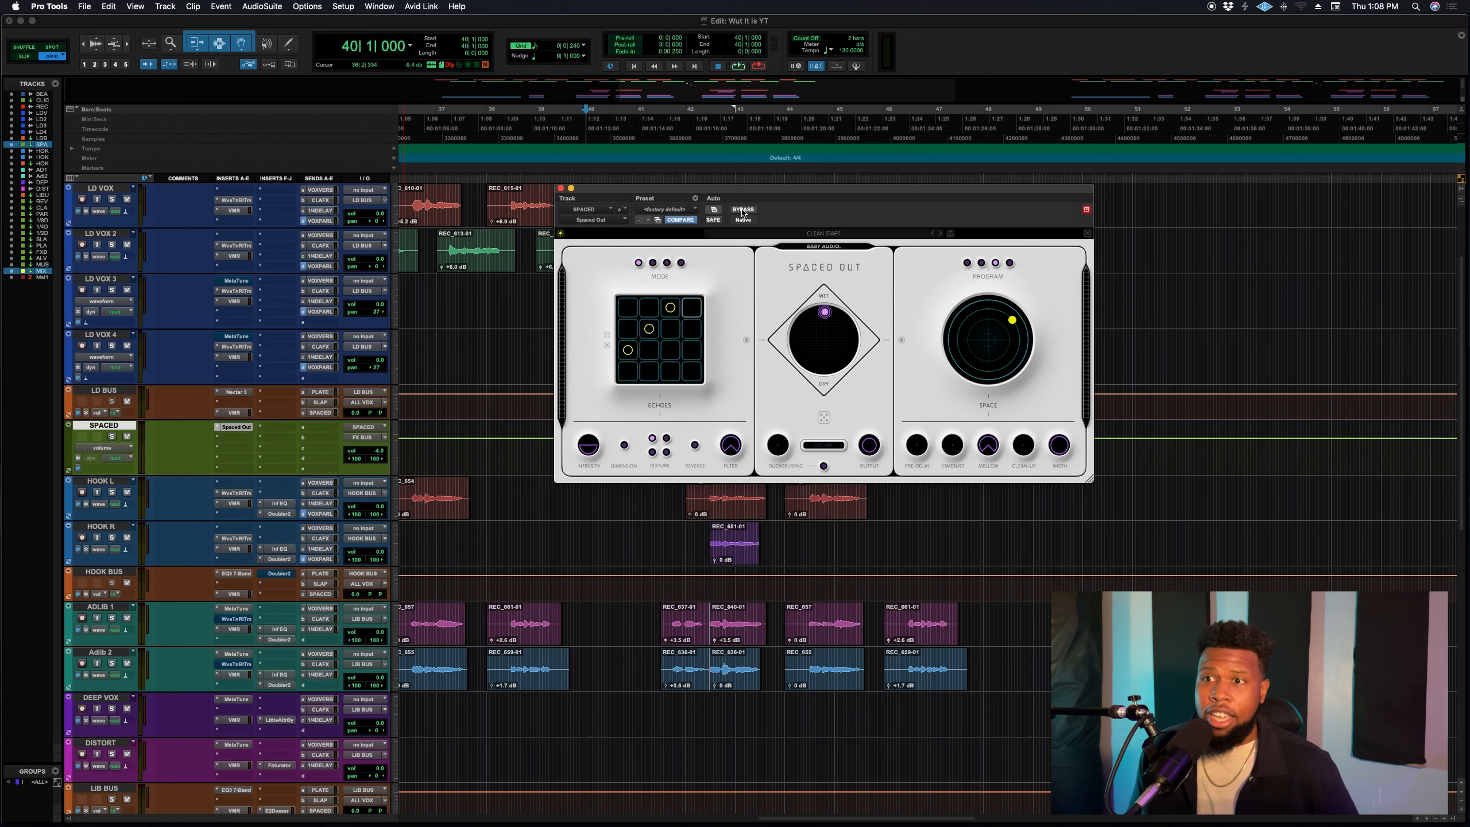
pyautogui.press('space')
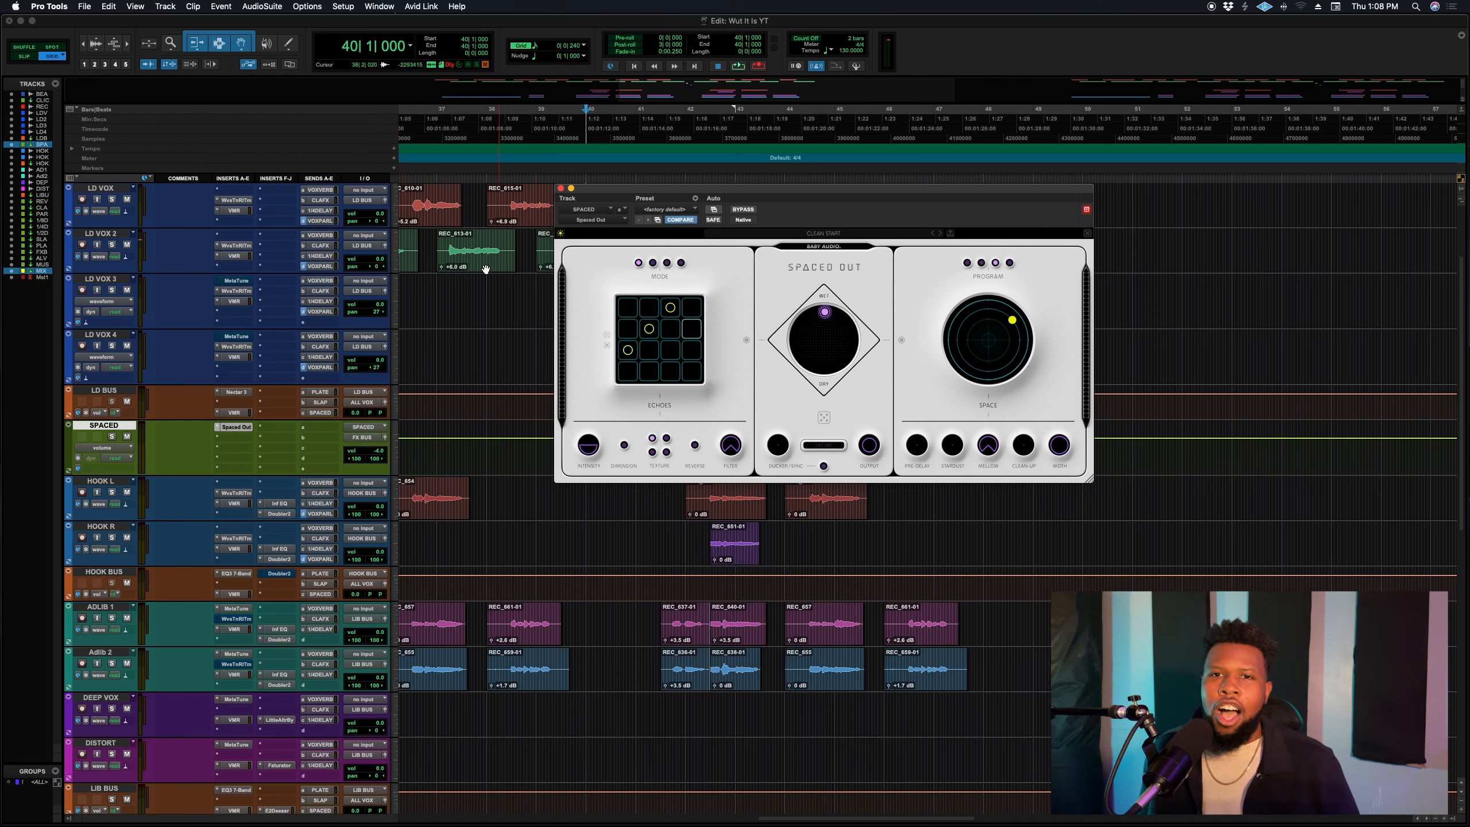
# Step: Duplicate Spaced Out into the second insert slot of the SPACED track, bypass the original, and open the copy
pyautogui.click(237, 439)
pyautogui.moveTo(236, 438); pyautogui.dragTo(235, 438)
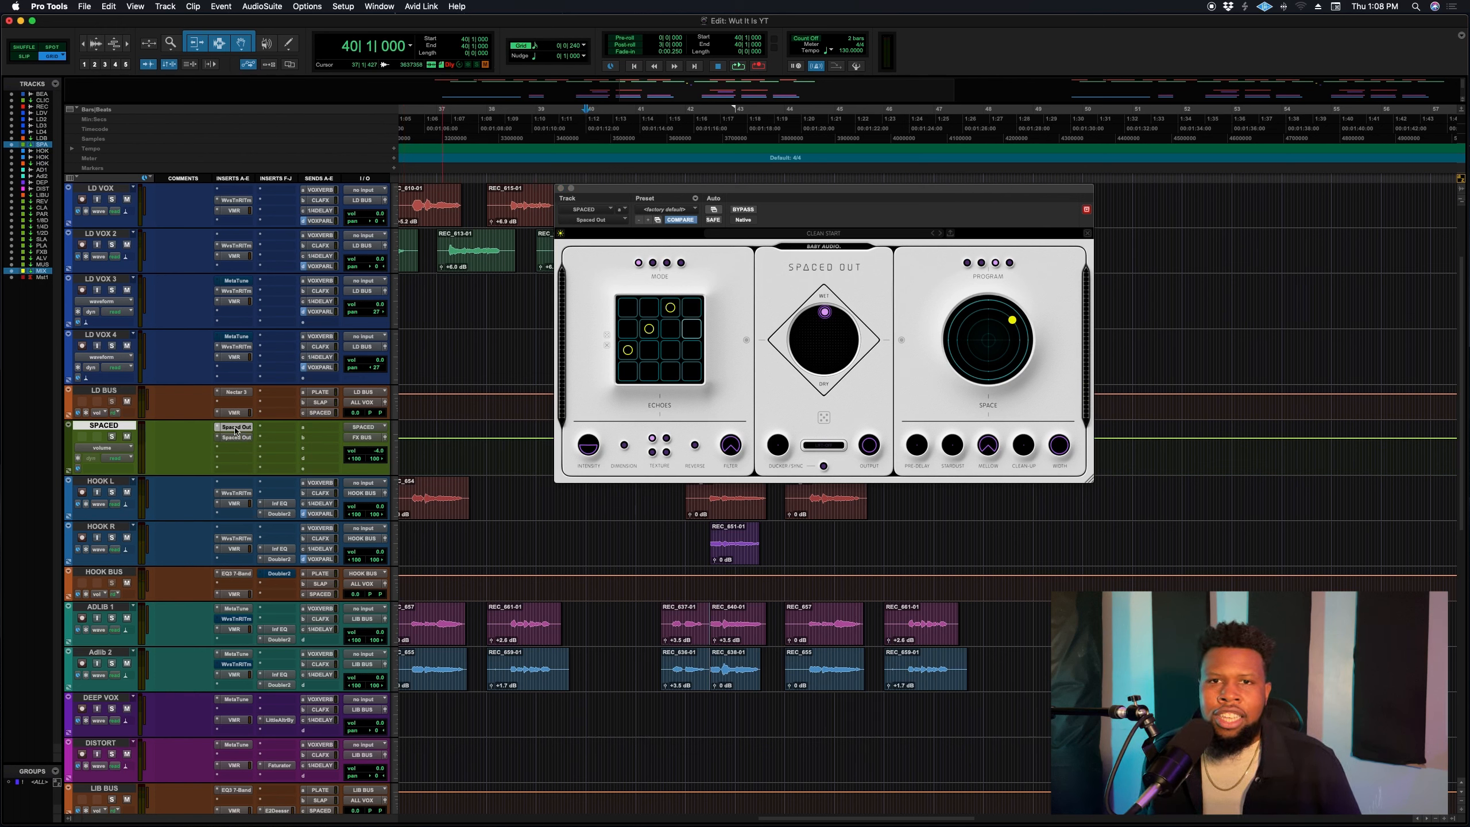
pyautogui.keyDown('super'); pyautogui.click(235, 427); pyautogui.keyUp('super')
pyautogui.click(233, 438)
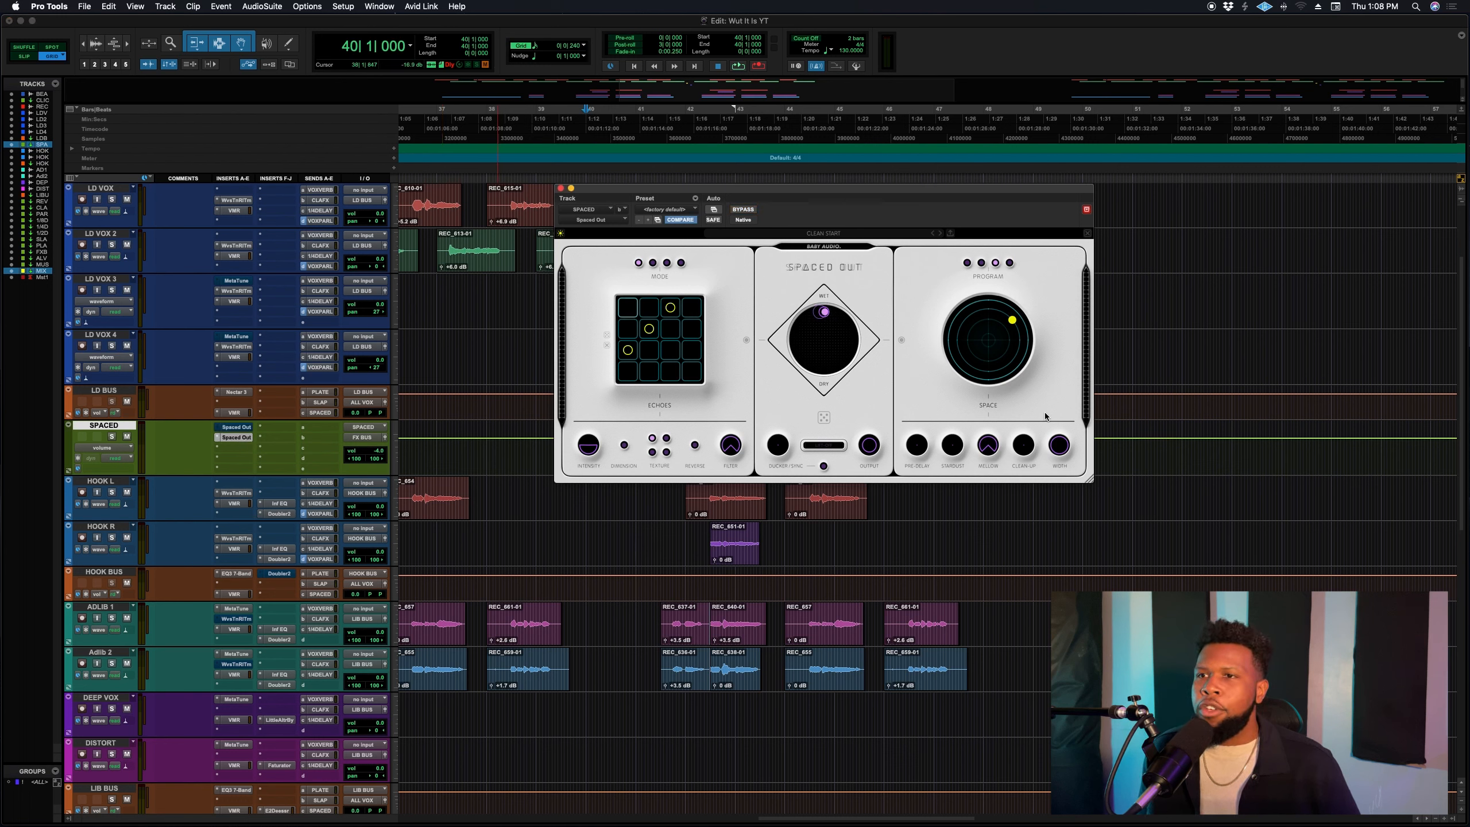
# Step: Generate a series of random settings in the copied Spaced Out, auditioning them during playback from bar 40 beat 2 and adjusting the wet/dry mix
pyautogui.click(823, 418)
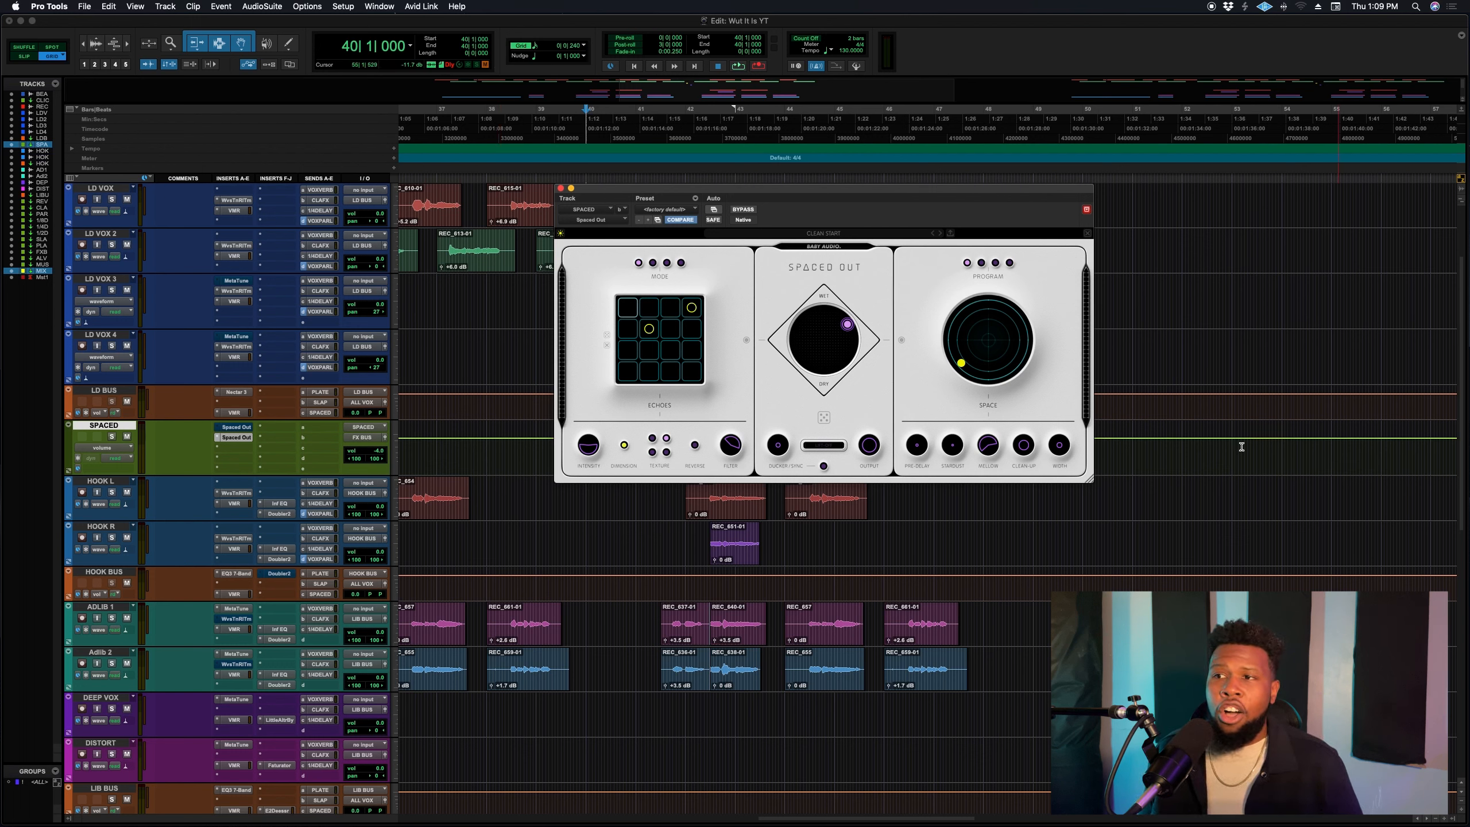
pyautogui.moveTo(909, 453)
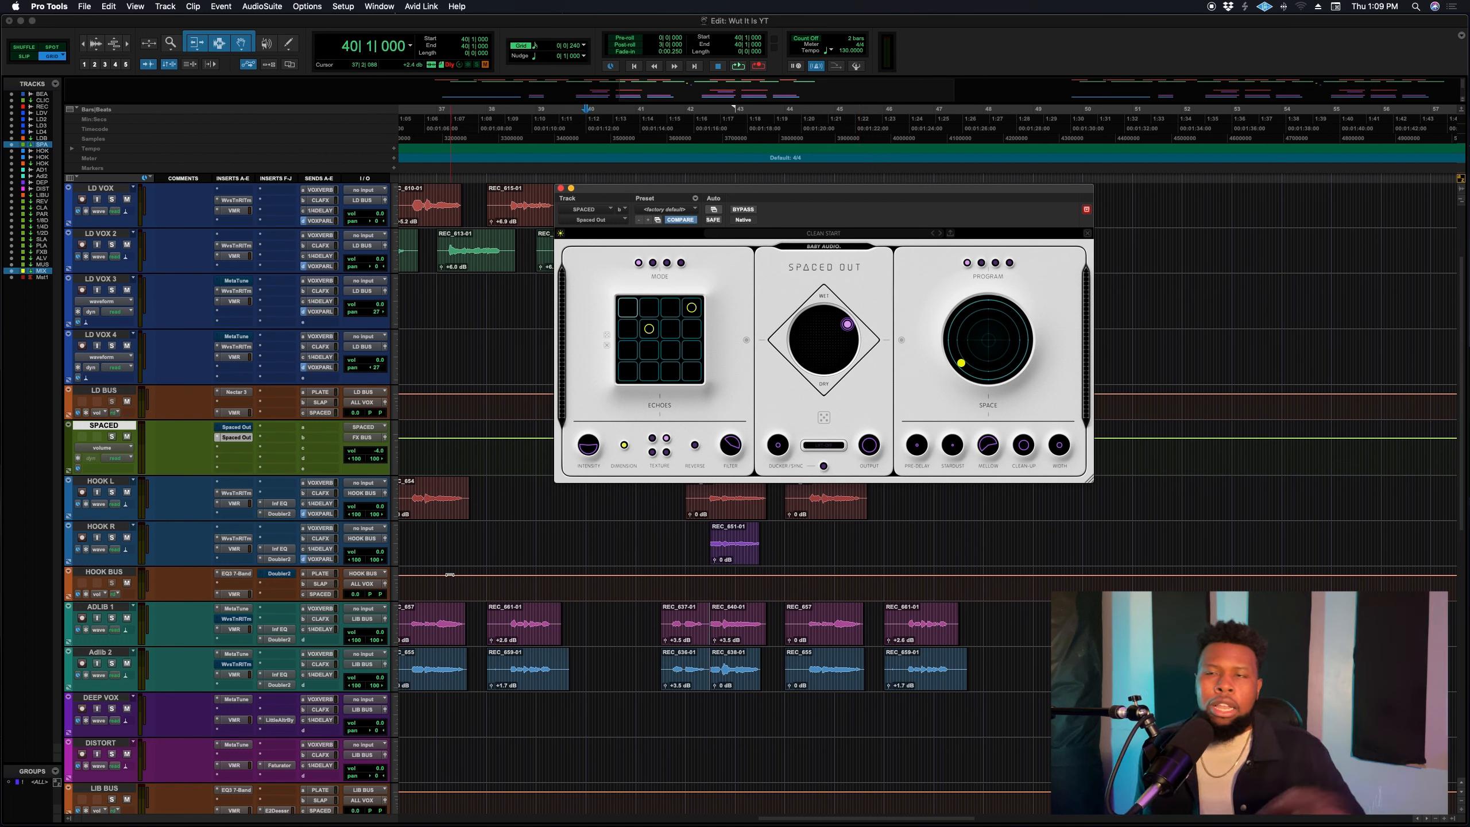
pyautogui.click(605, 501)
pyautogui.press('space')
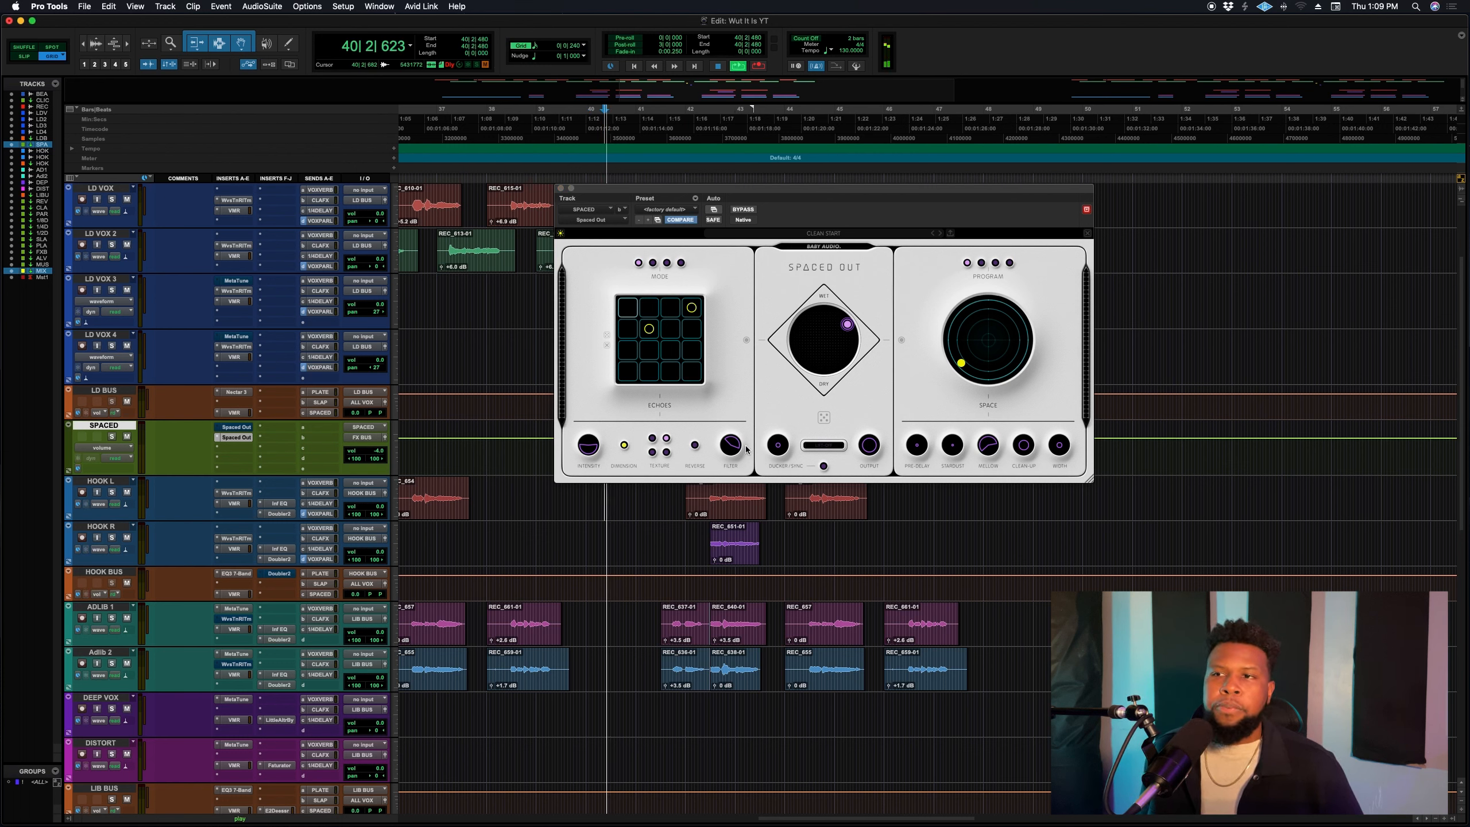
pyautogui.click(823, 418)
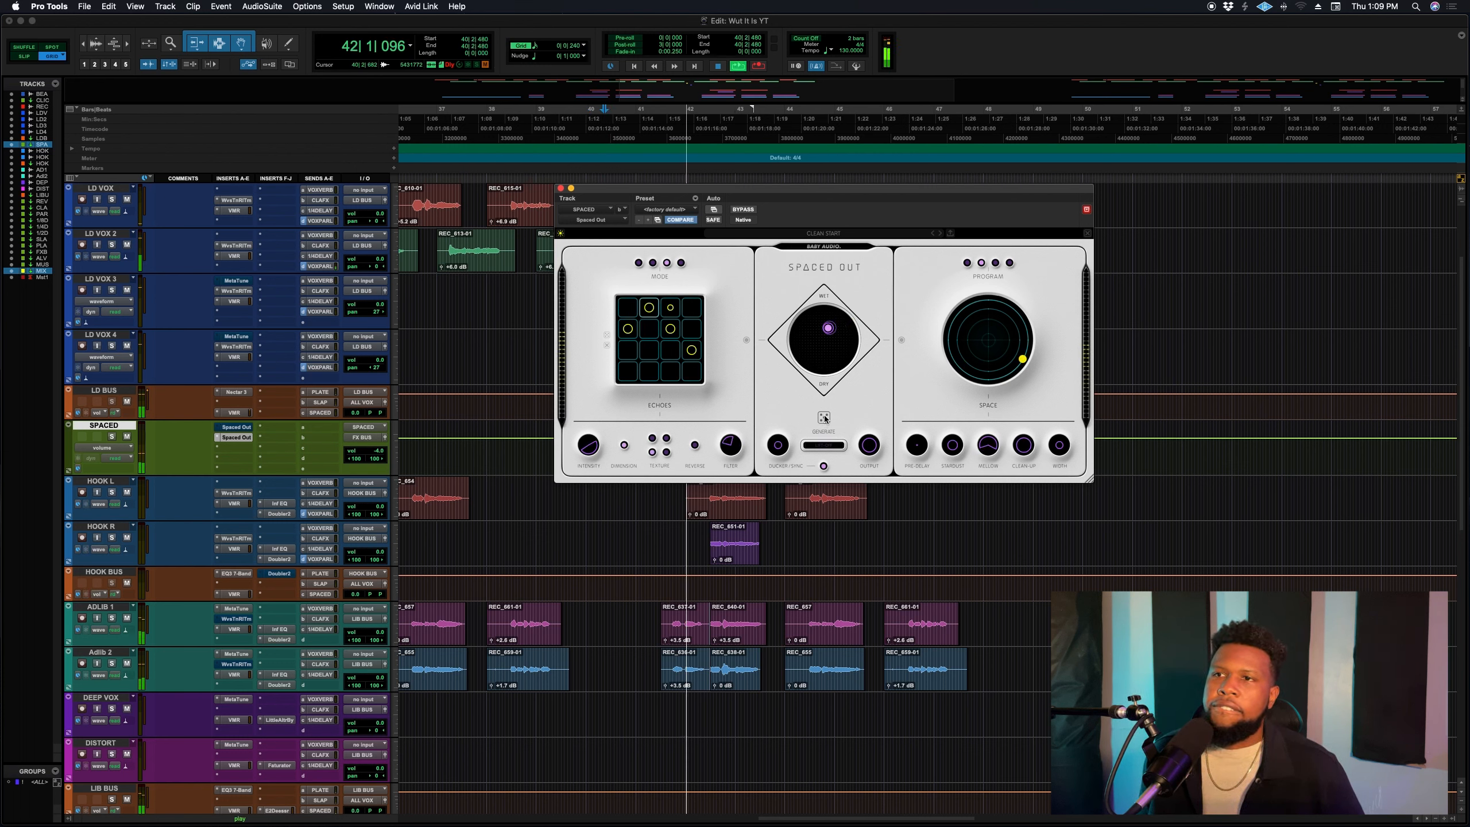
pyautogui.click(822, 420)
pyautogui.moveTo(847, 327); pyautogui.dragTo(845, 314)
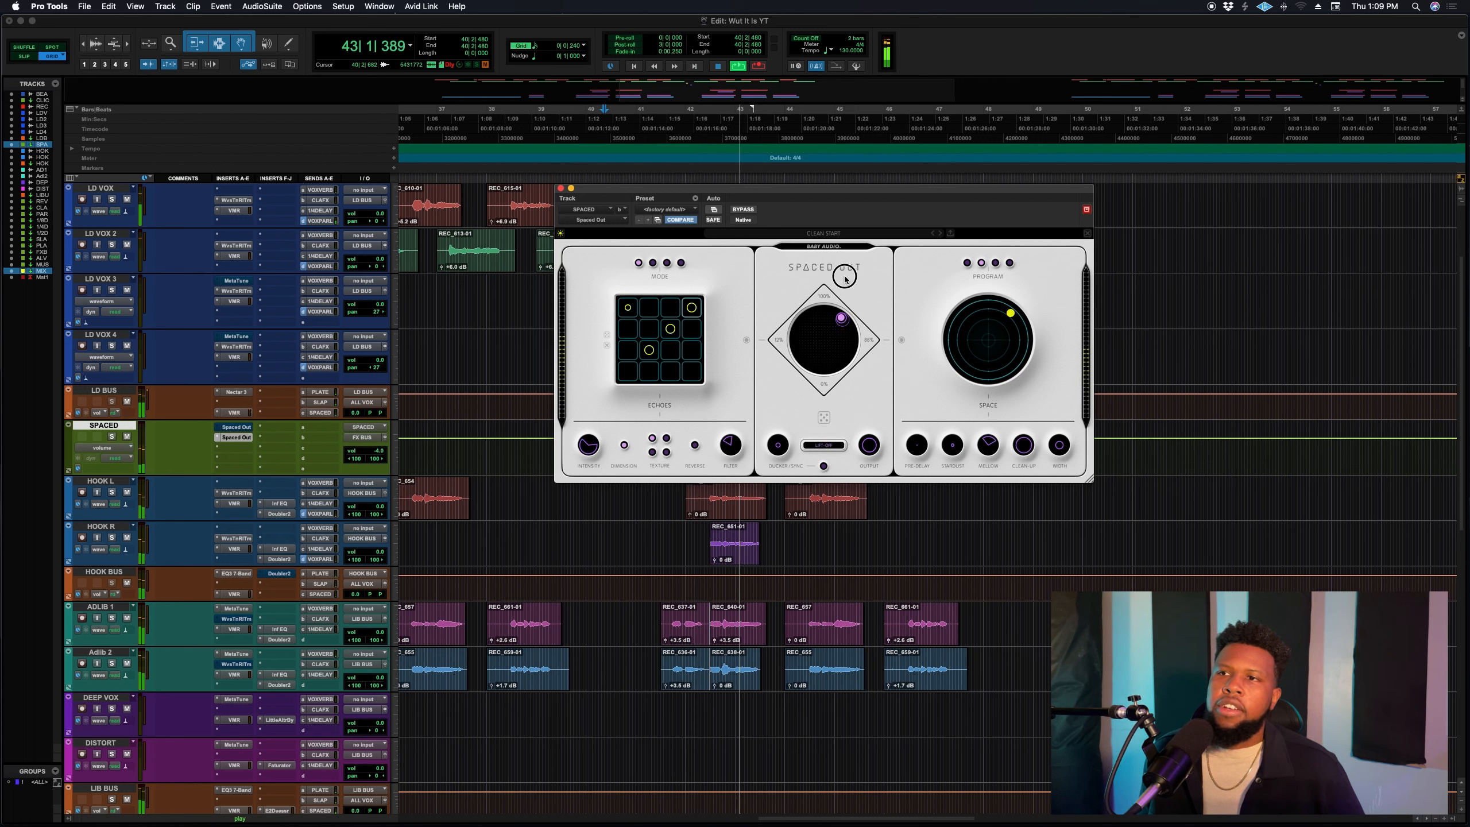
pyautogui.click(827, 417)
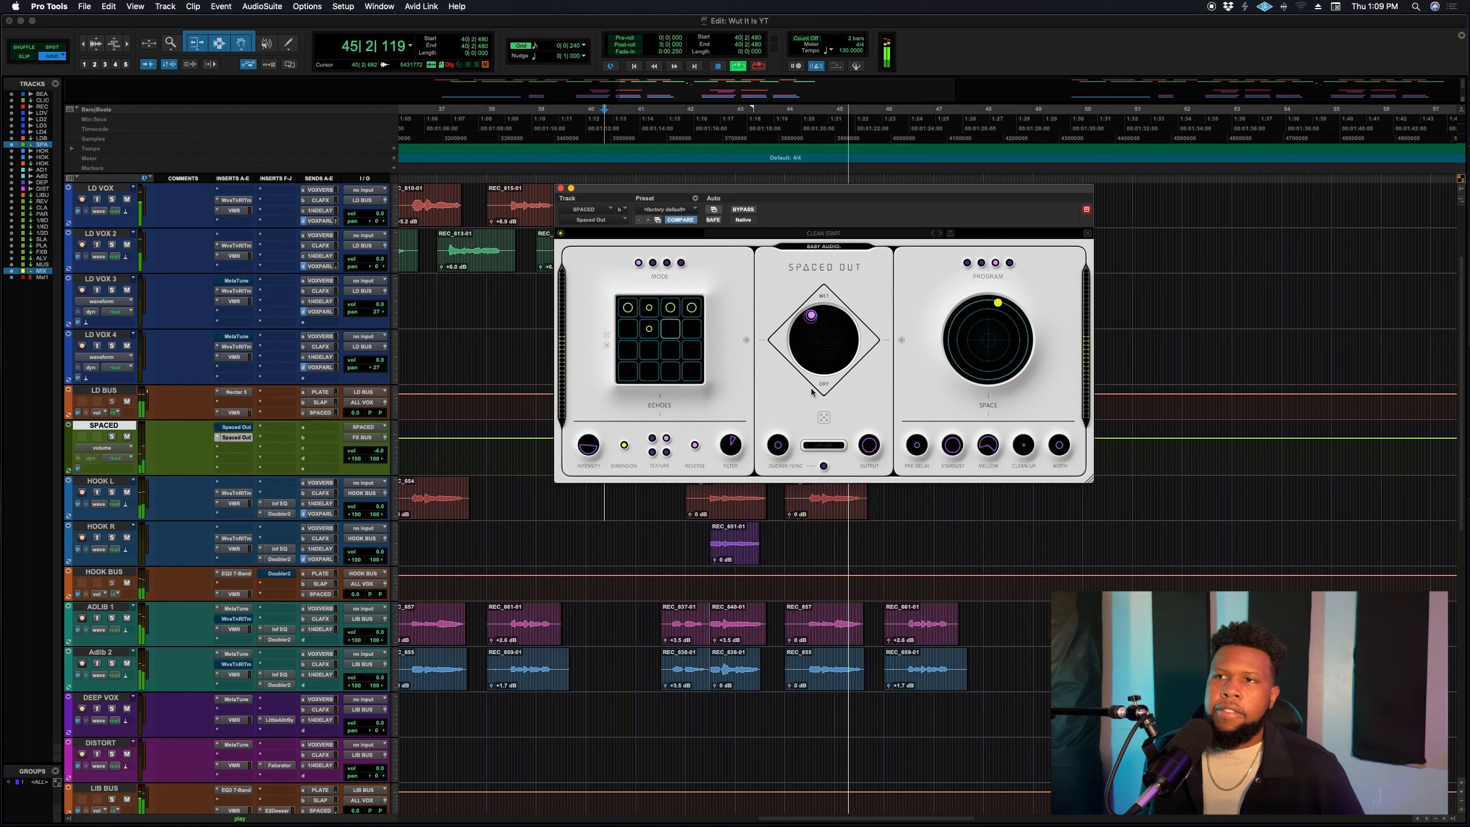
pyautogui.click(824, 419)
pyautogui.click(824, 421)
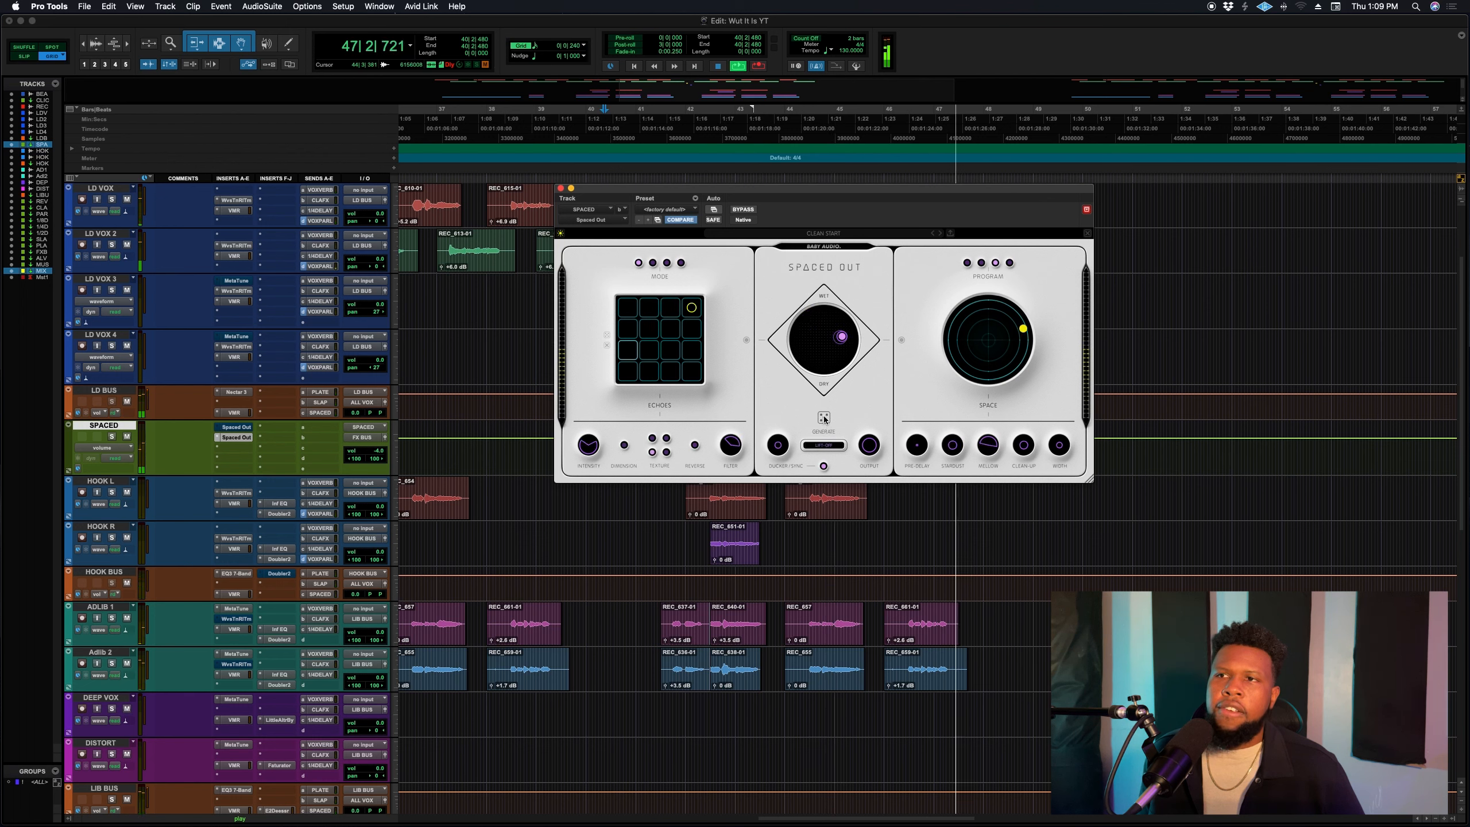
pyautogui.click(824, 420)
pyautogui.click(824, 419)
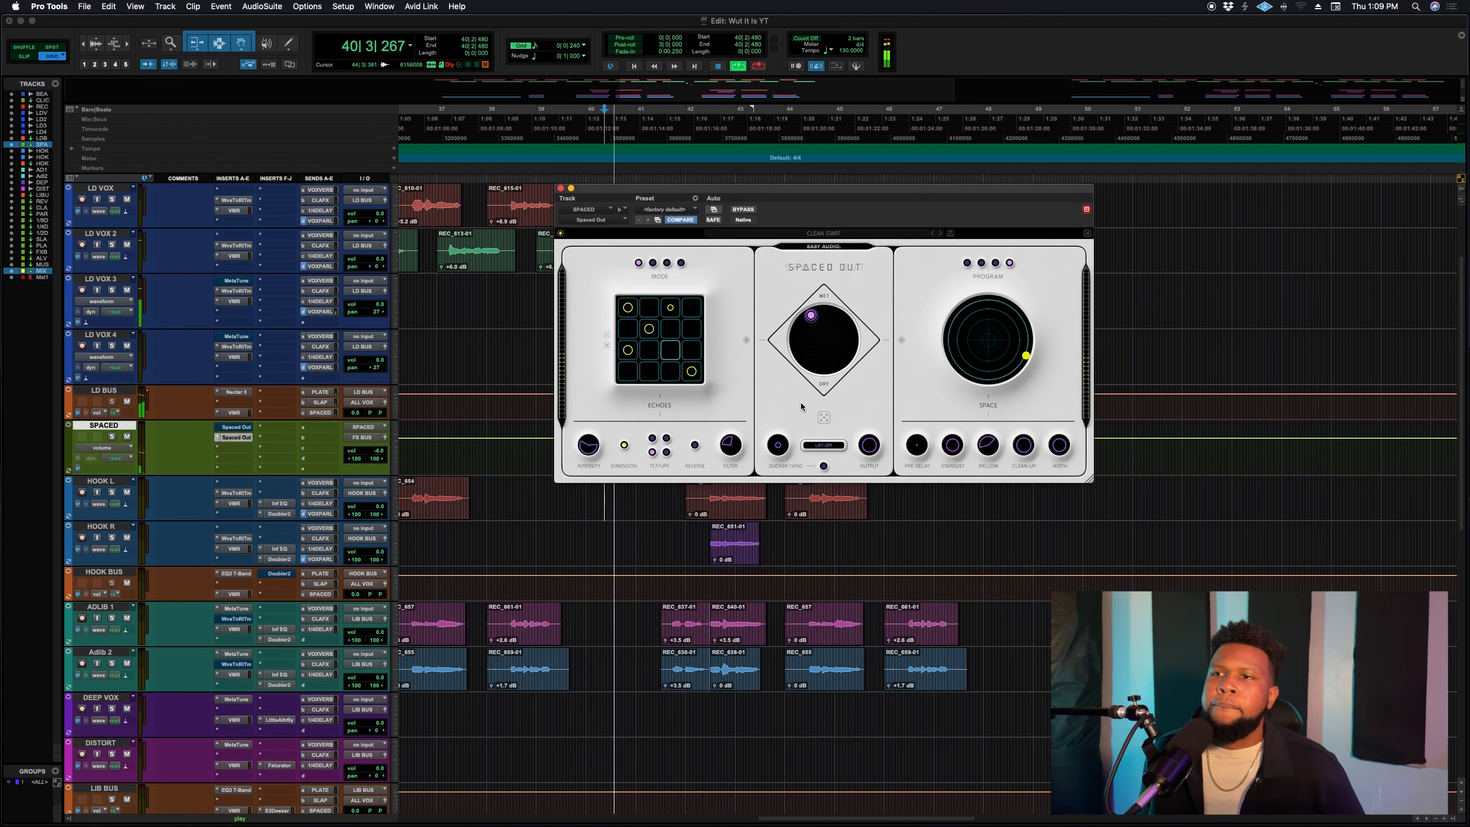
pyautogui.click(823, 417)
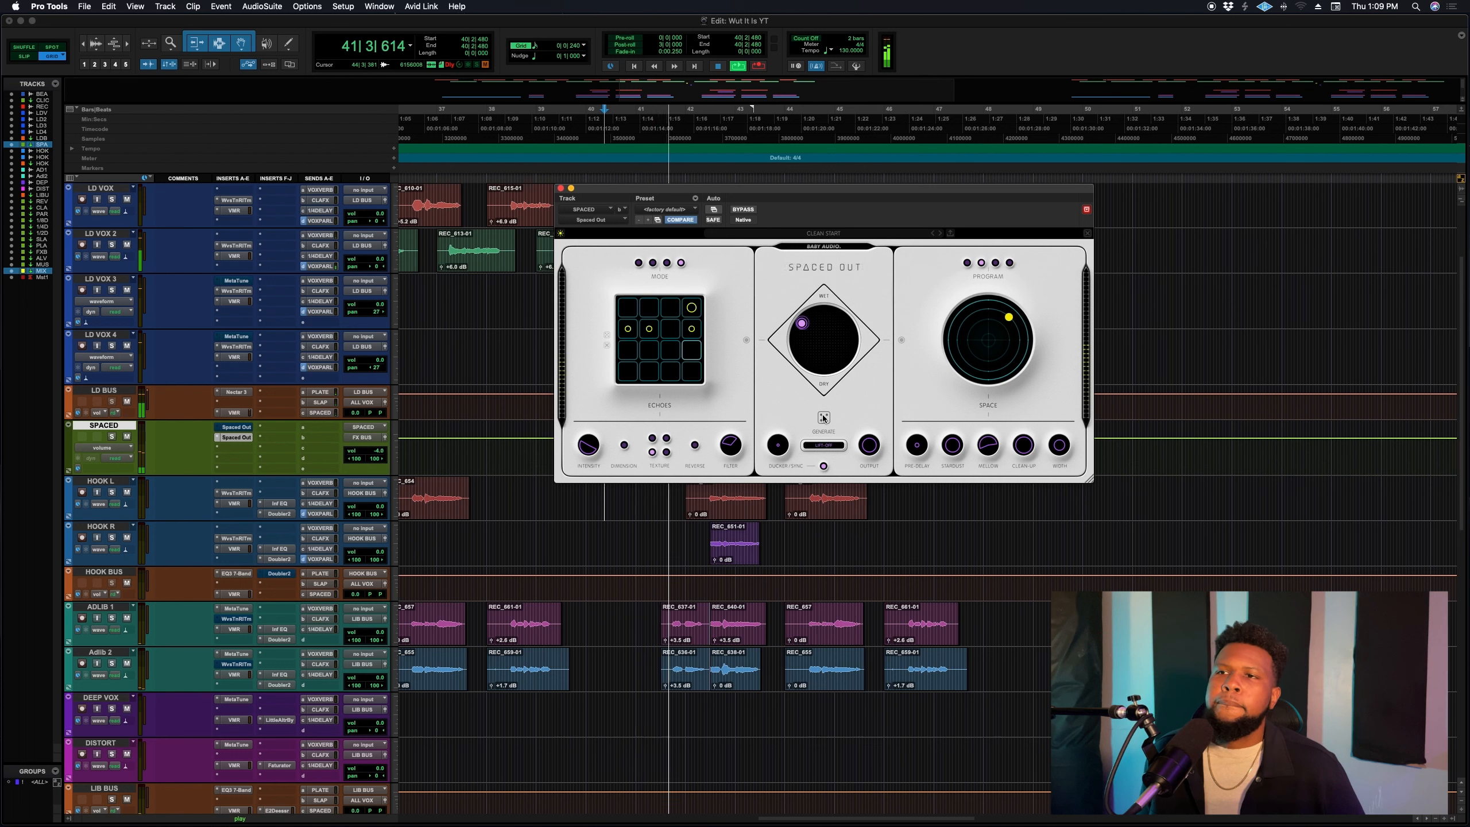
pyautogui.click(824, 418)
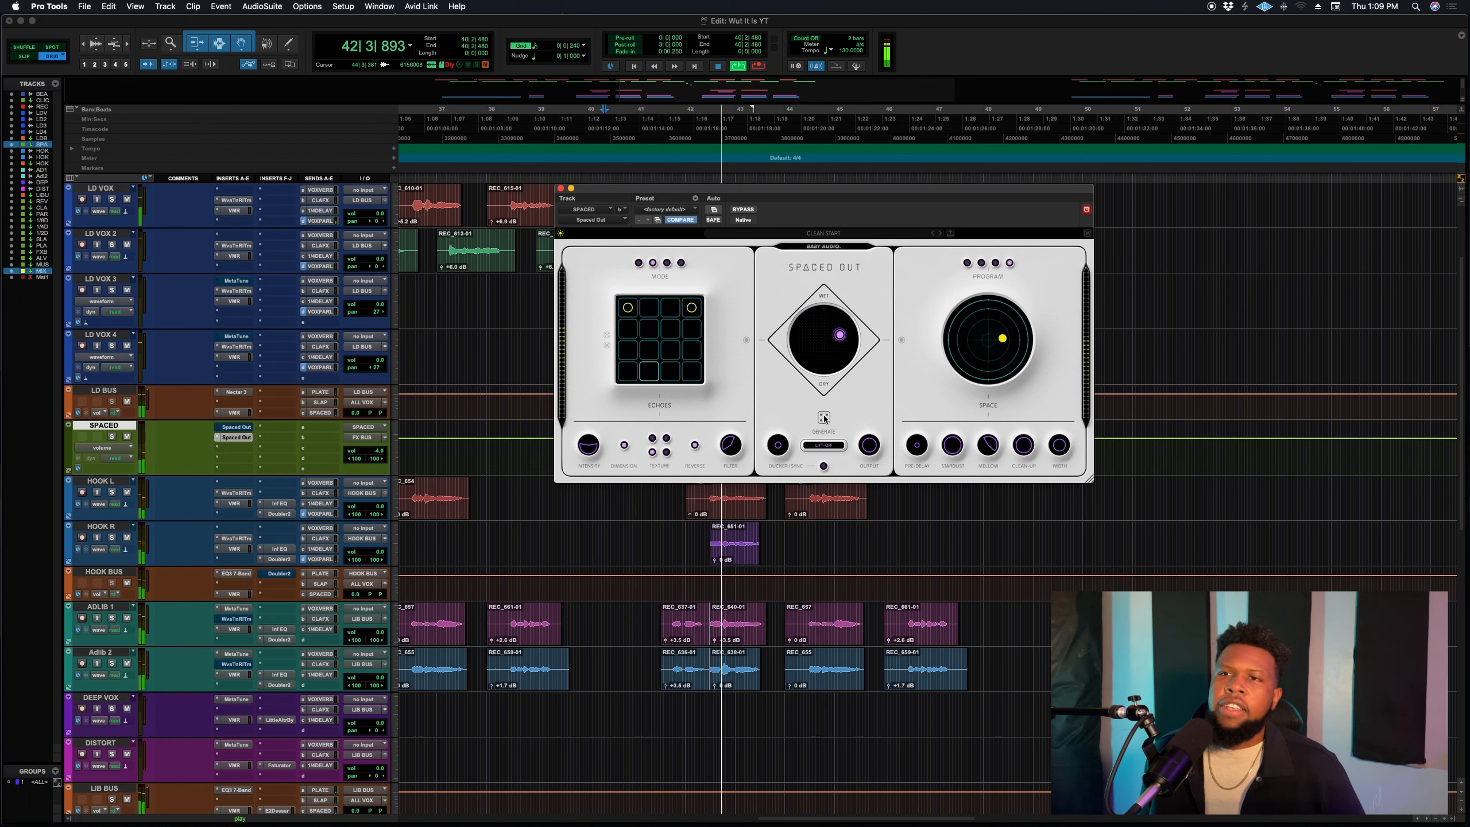
pyautogui.click(824, 417)
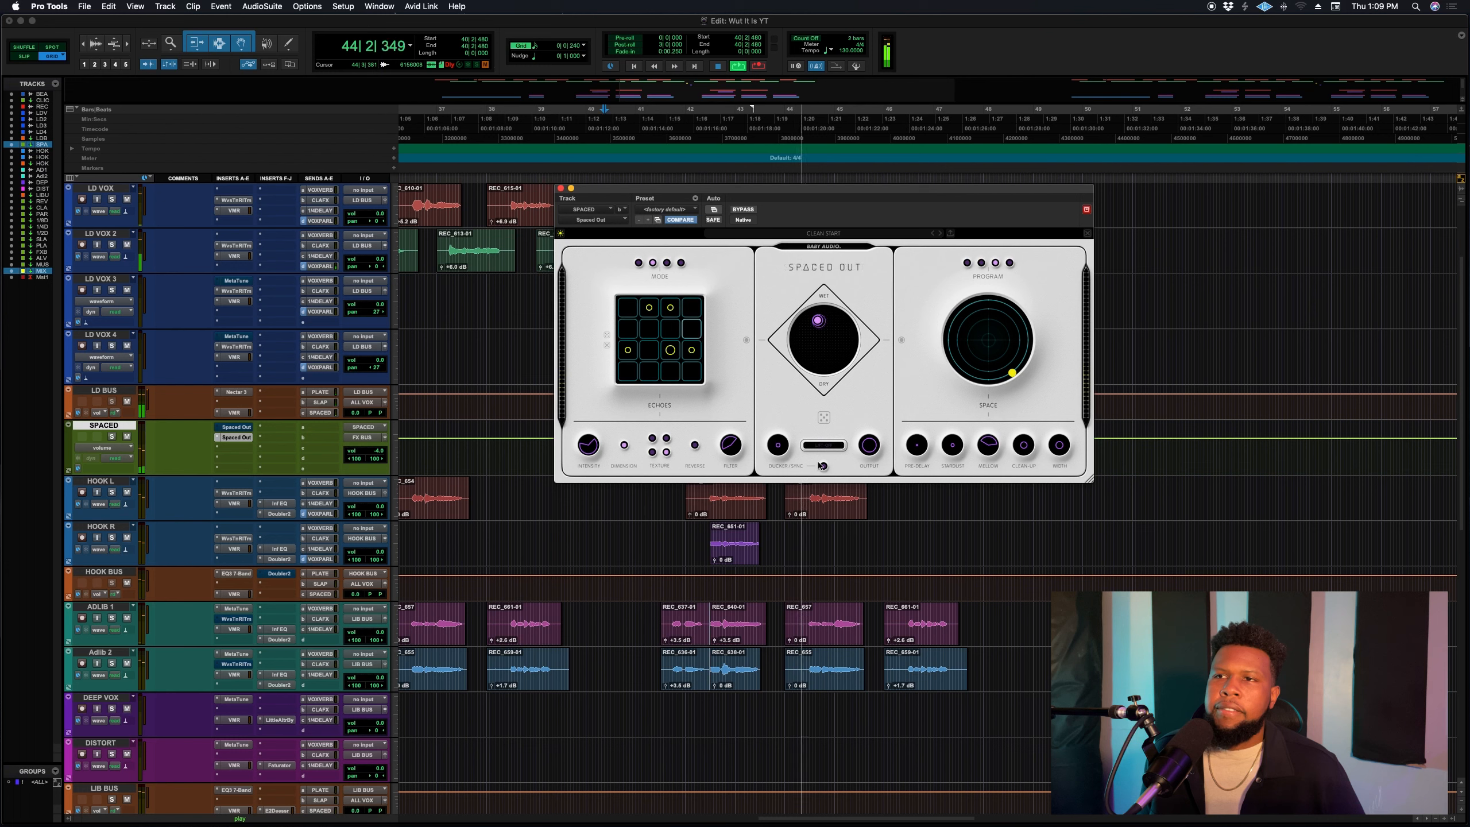
pyautogui.click(824, 418)
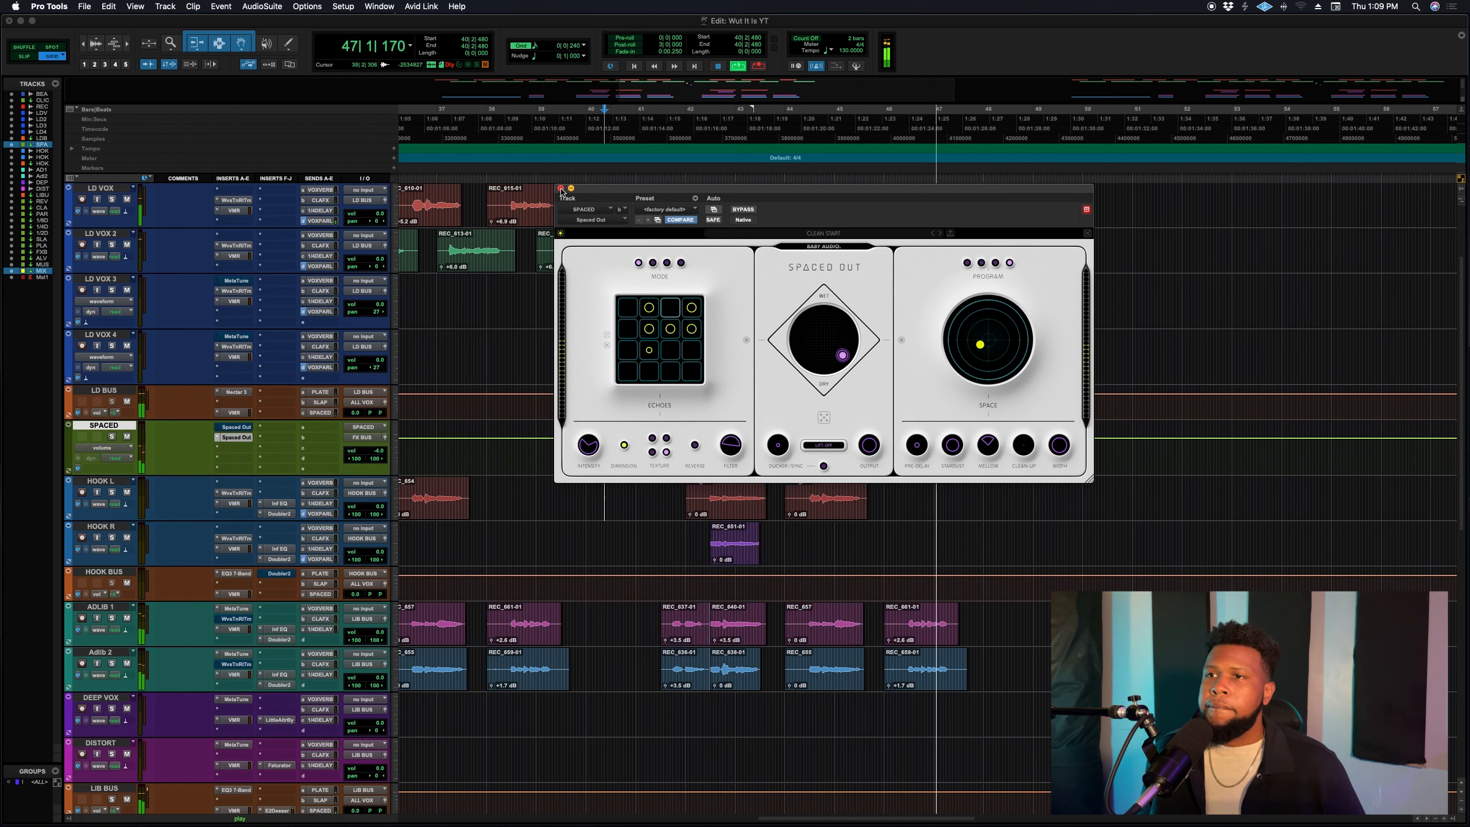
# Step: Audition the copied Spaced Out's mix point near fully wet, stop playback, move the point toward dry, and close the plugin
pyautogui.moveTo(842, 354); pyautogui.dragTo(818, 182)
pyautogui.press('space')
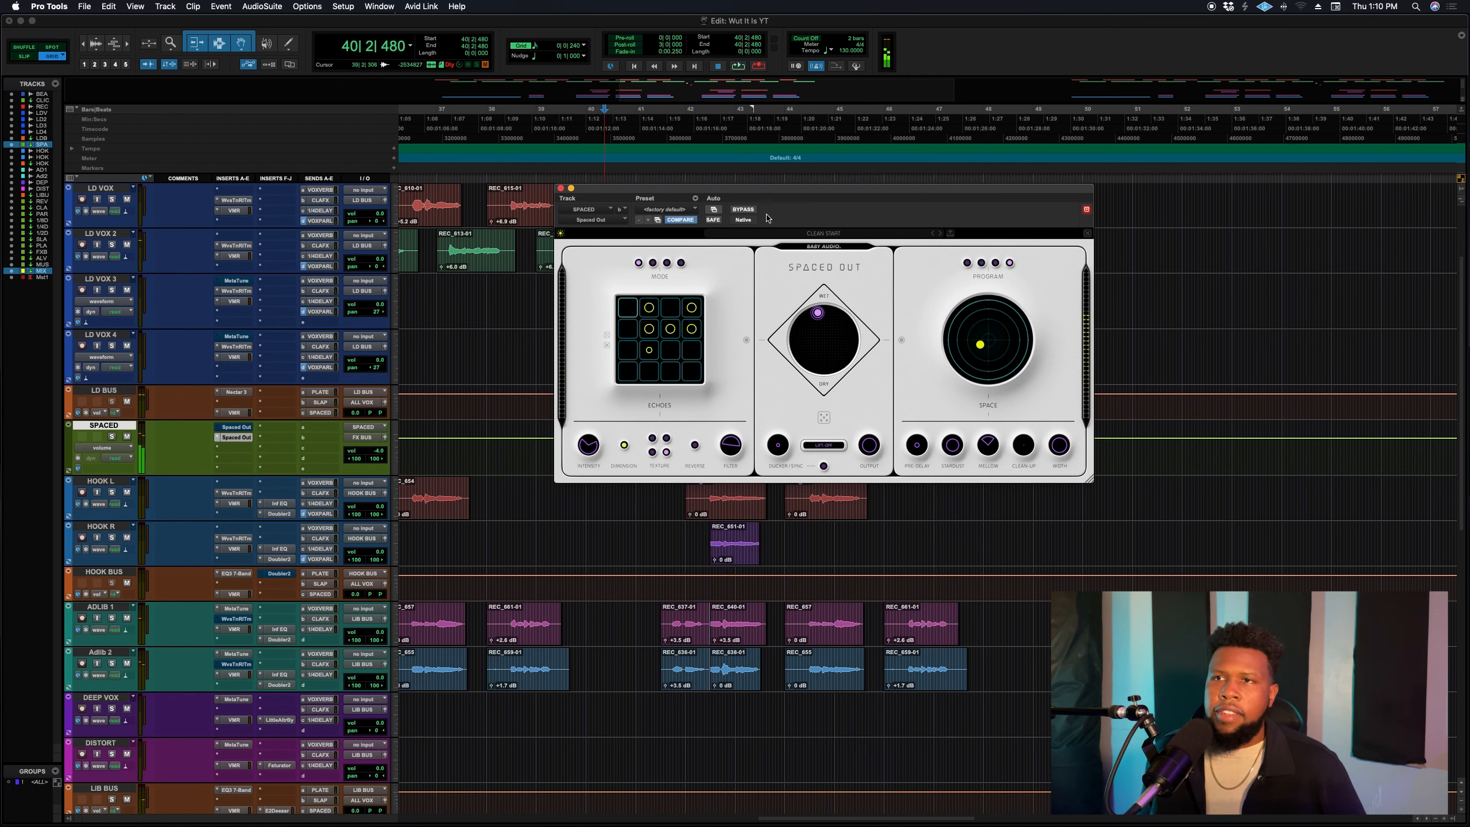
pyautogui.moveTo(819, 316); pyautogui.dragTo(811, 358)
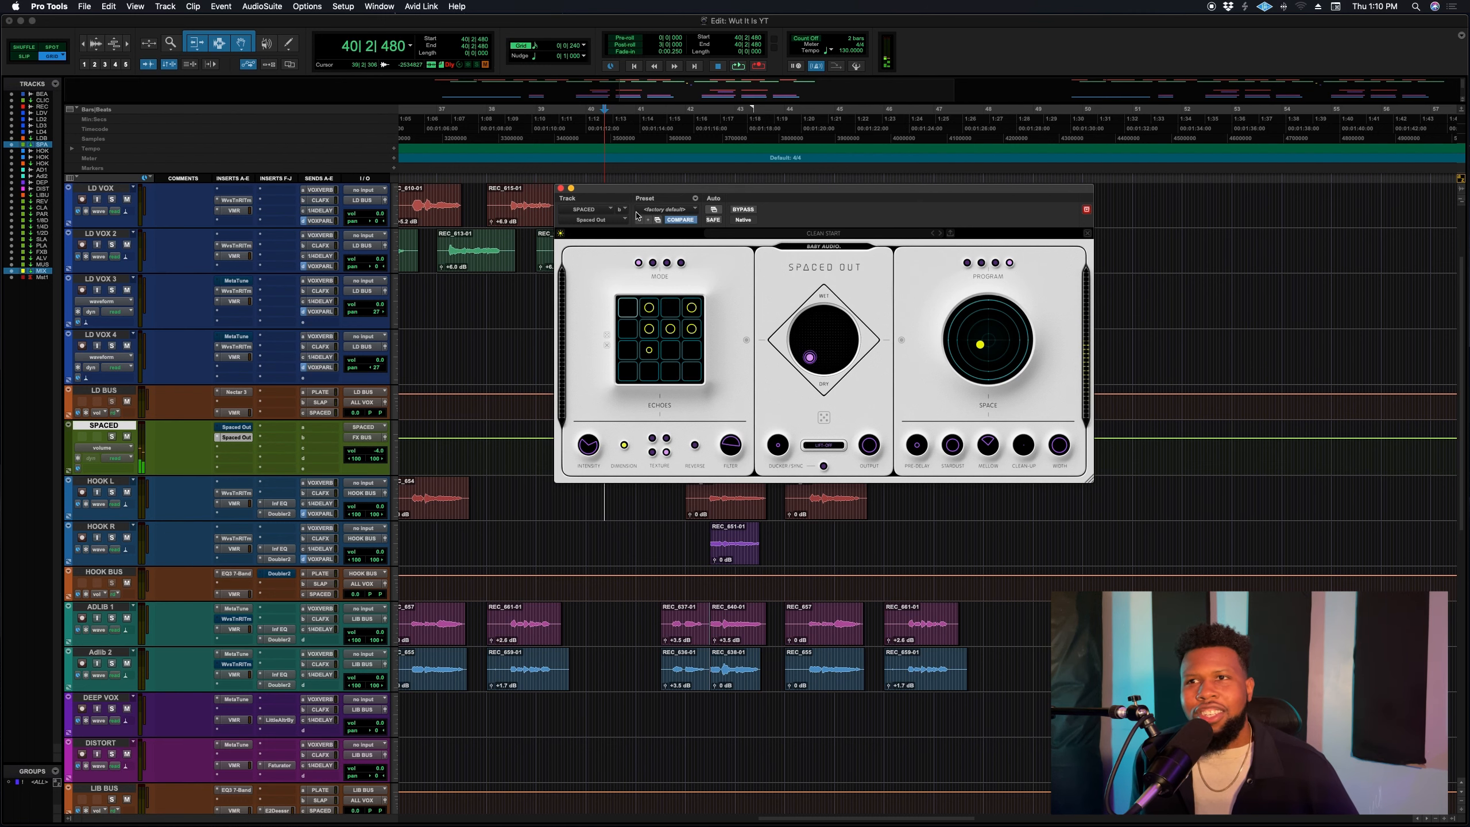
pyautogui.click(560, 188)
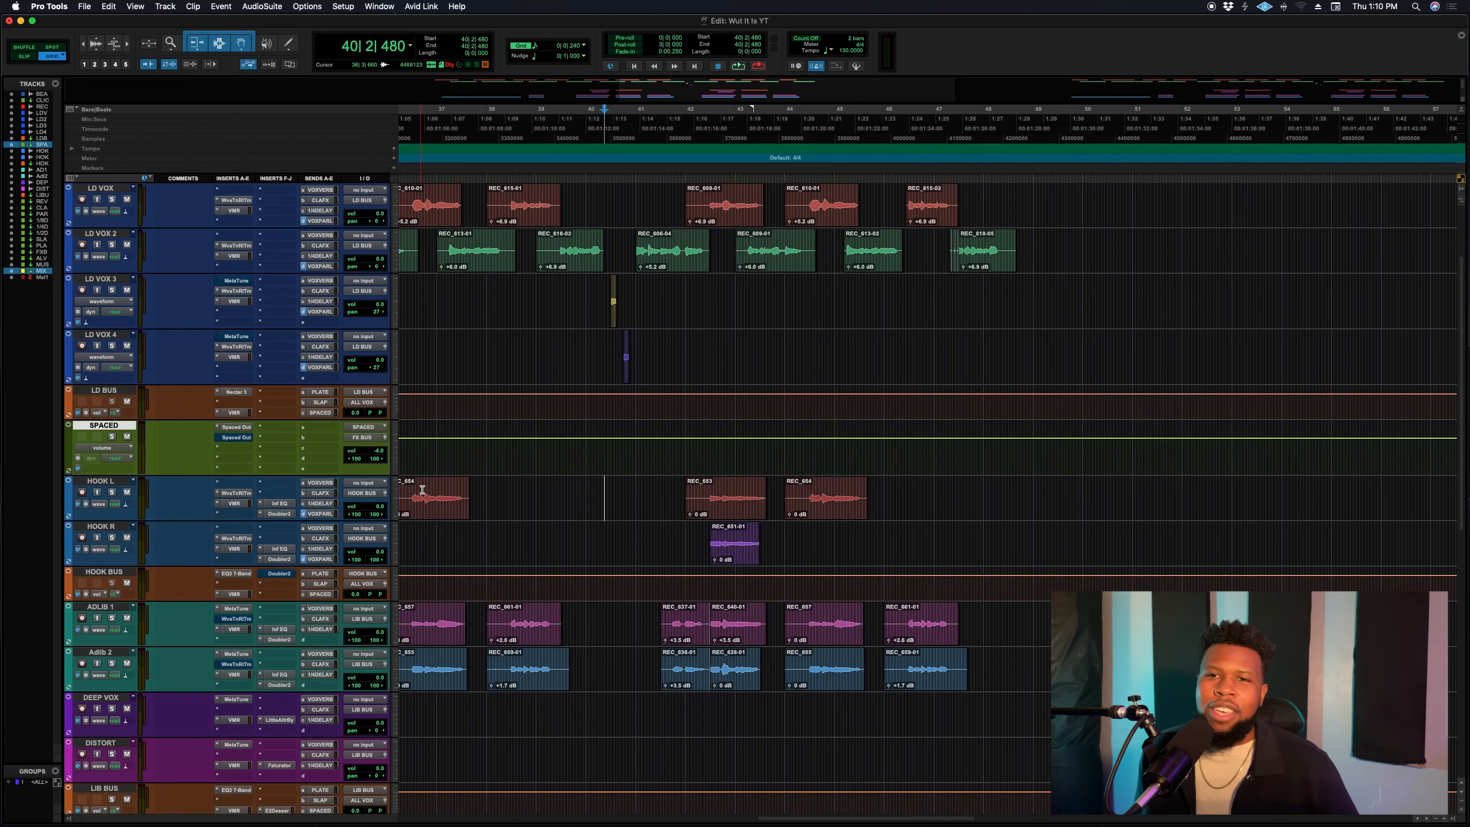
# Step: Open soothe2 on the MUSIC BUS and select the ALL VOX.L (Mono) bus as its key input
pyautogui.scroll(-10, 355, 510)
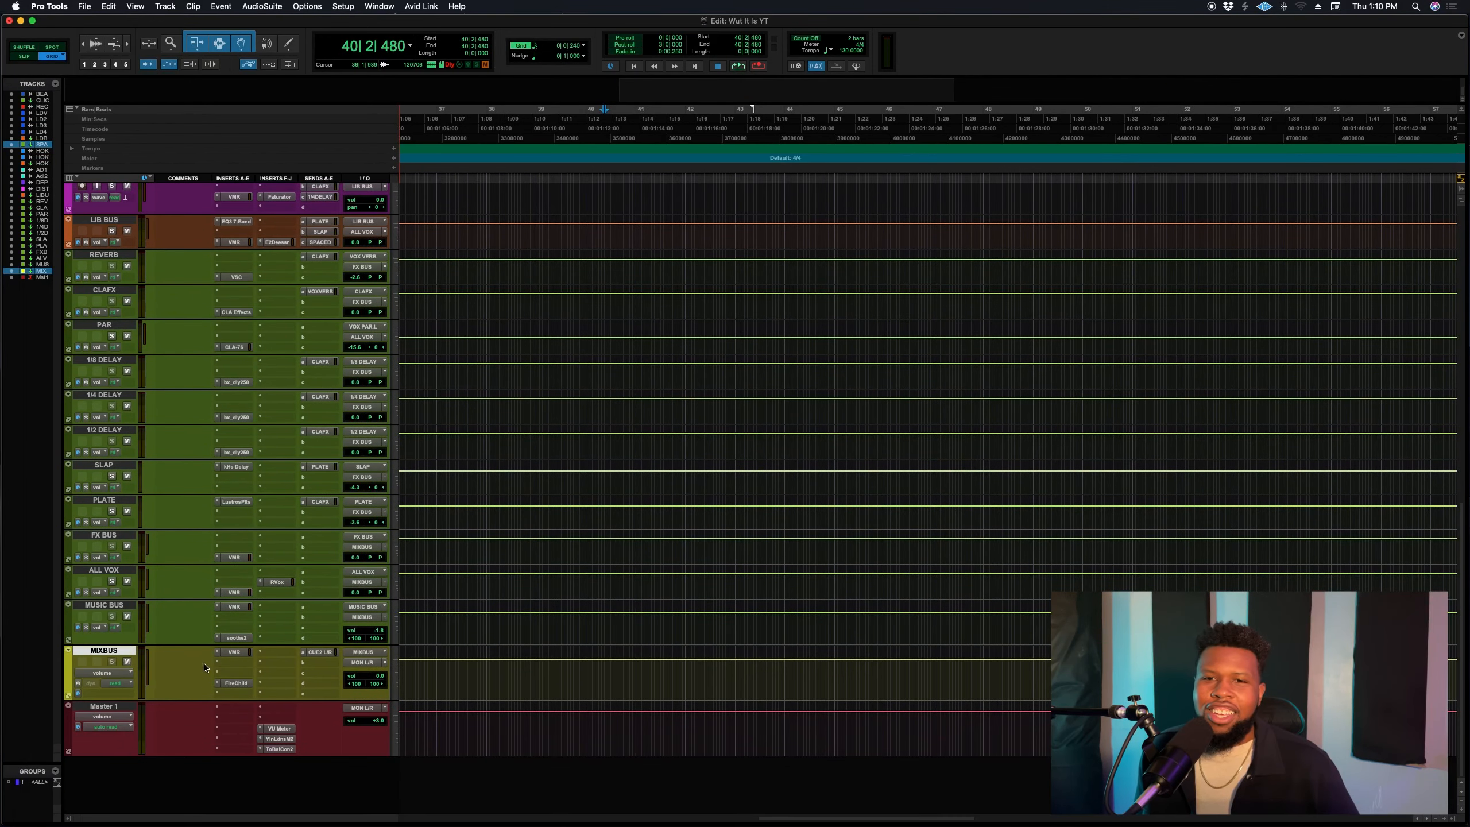
pyautogui.click(241, 637)
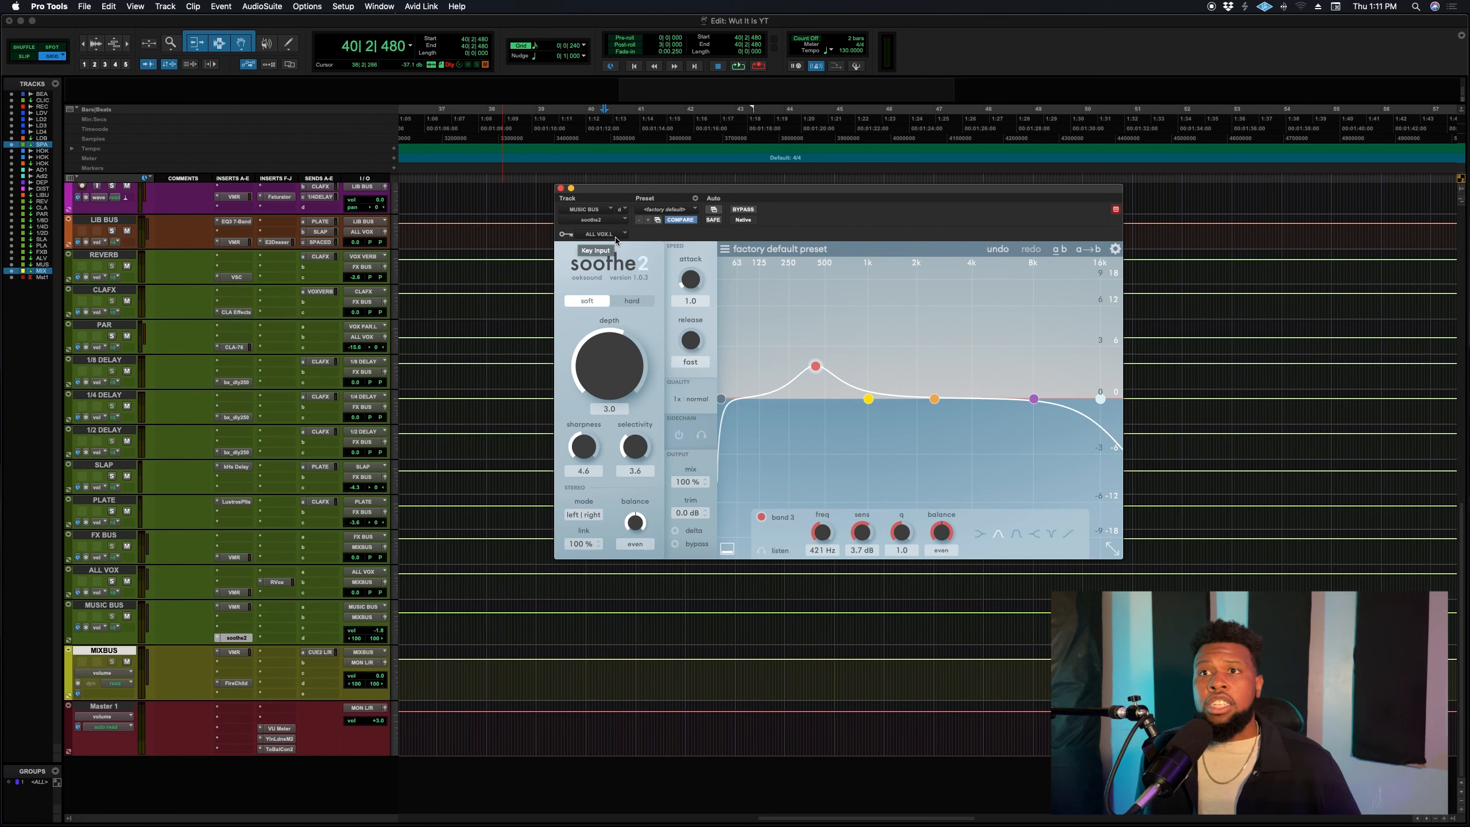
pyautogui.click(616, 239)
pyautogui.moveTo(602, 234)
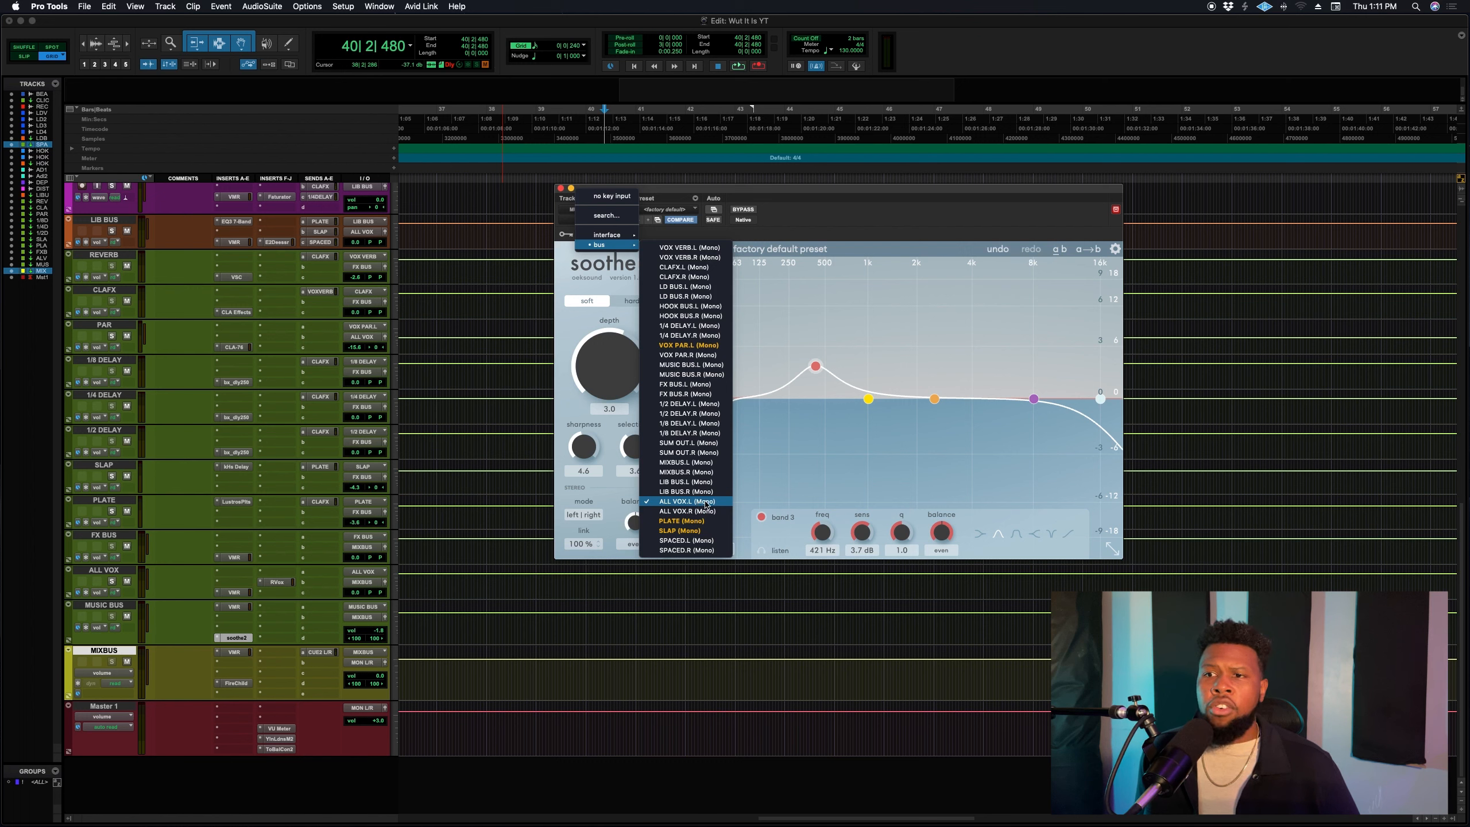
pyautogui.click(700, 505)
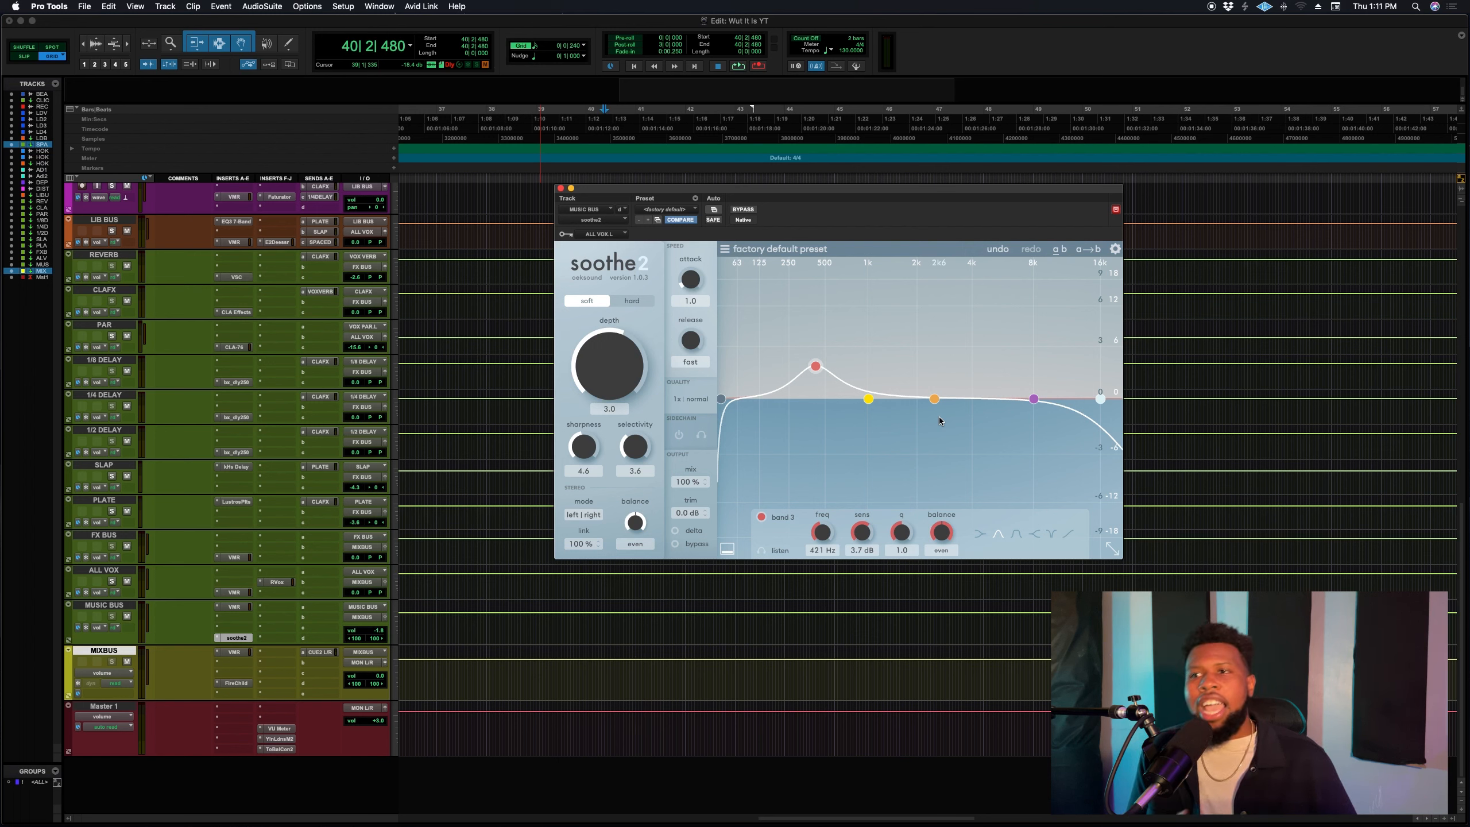
# Step: Audition soothe2's band 3 with its listen function during playback and raise the band to about 425 Hz and 7.5 dB sensitivity
pyautogui.press('space')
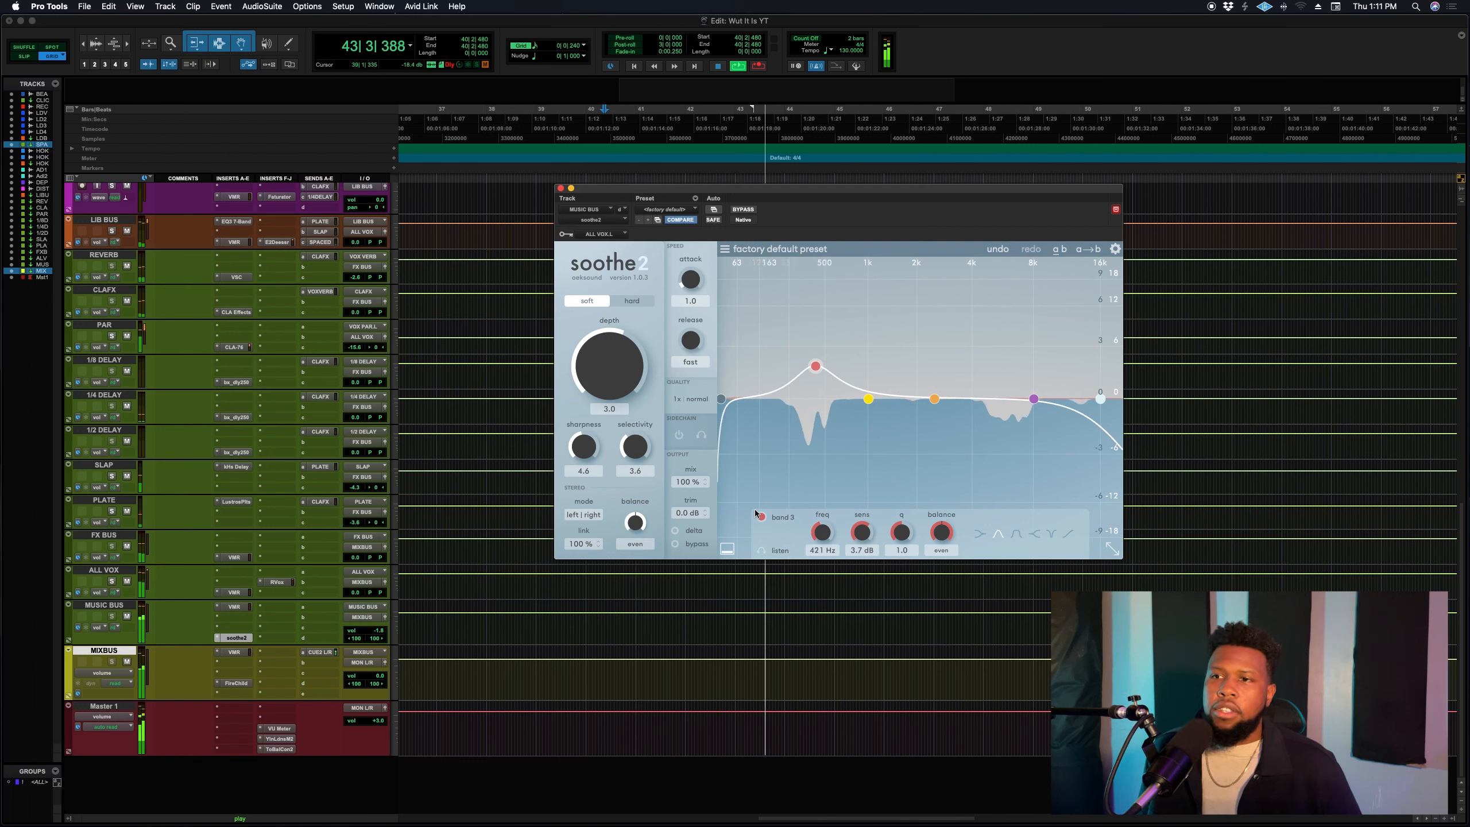
pyautogui.click(763, 550)
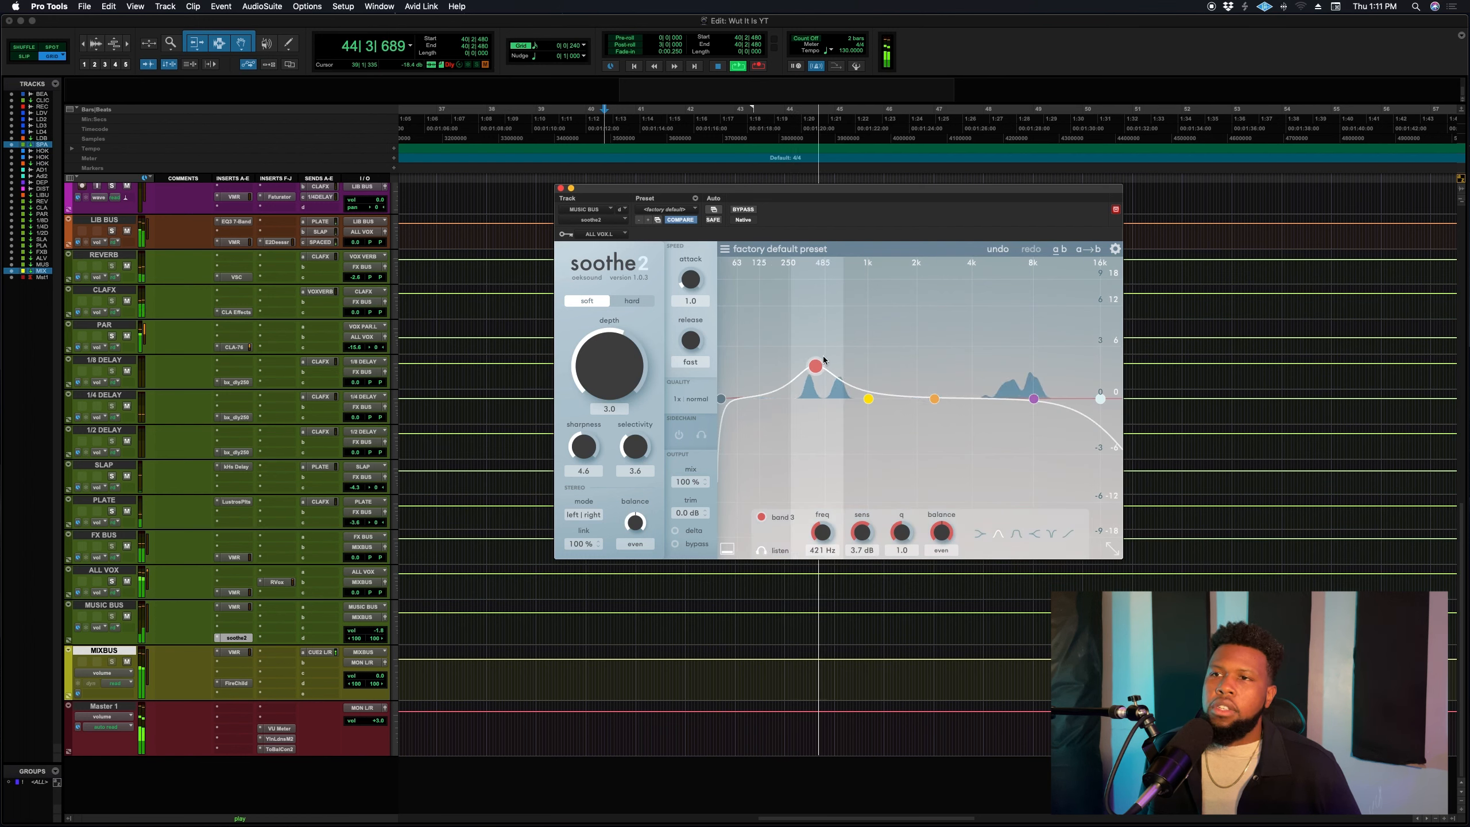
pyautogui.moveTo(815, 366); pyautogui.dragTo(830, 341)
pyautogui.press('space')
pyautogui.moveTo(837, 337); pyautogui.dragTo(818, 338)
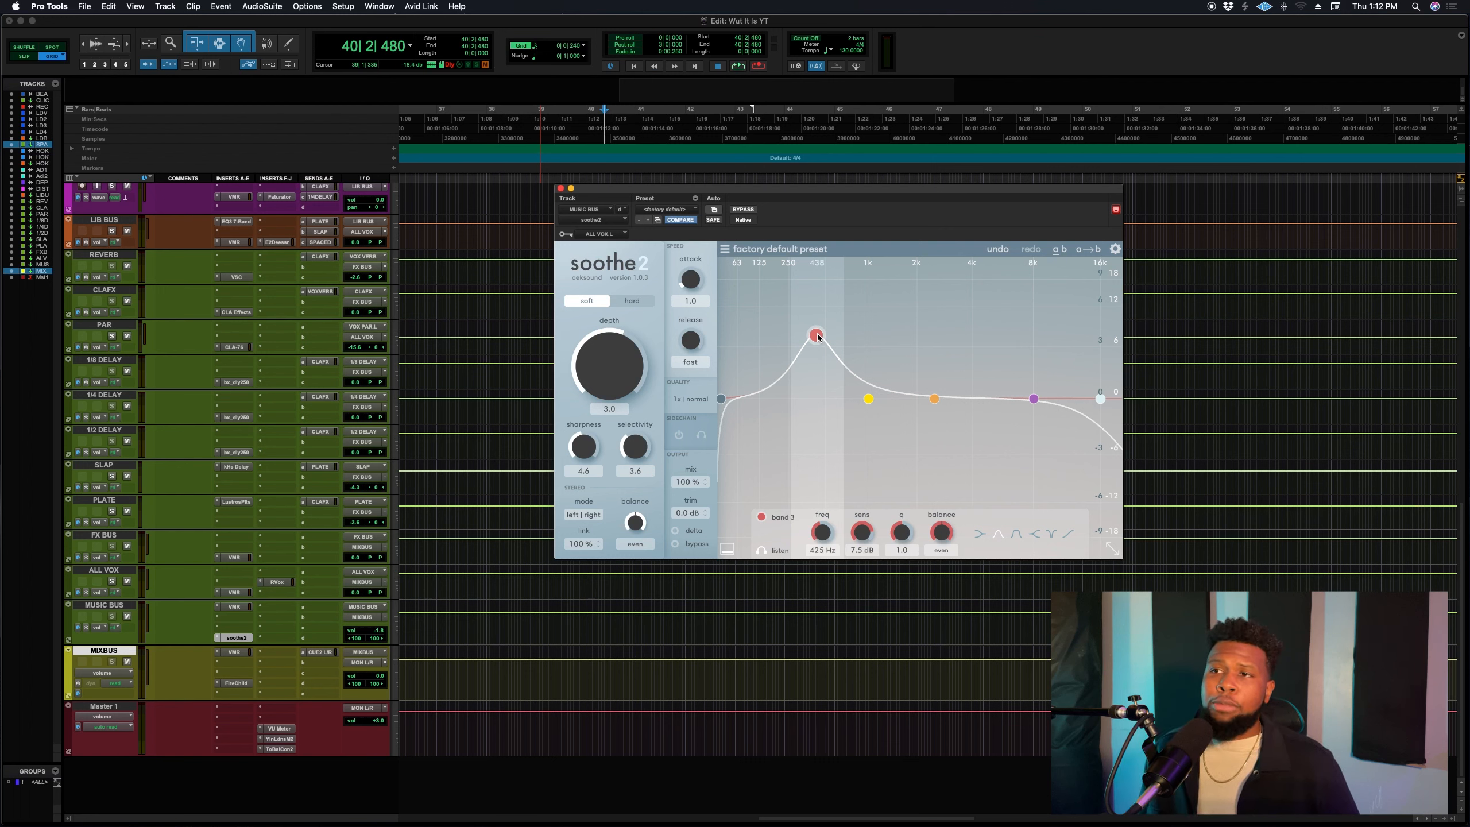
# Step: Fine-tune soothe2's band 3 to about 429 Hz and 7.7 dB sensitivity during playback, stop playback, and close the plugin
pyautogui.press('space')
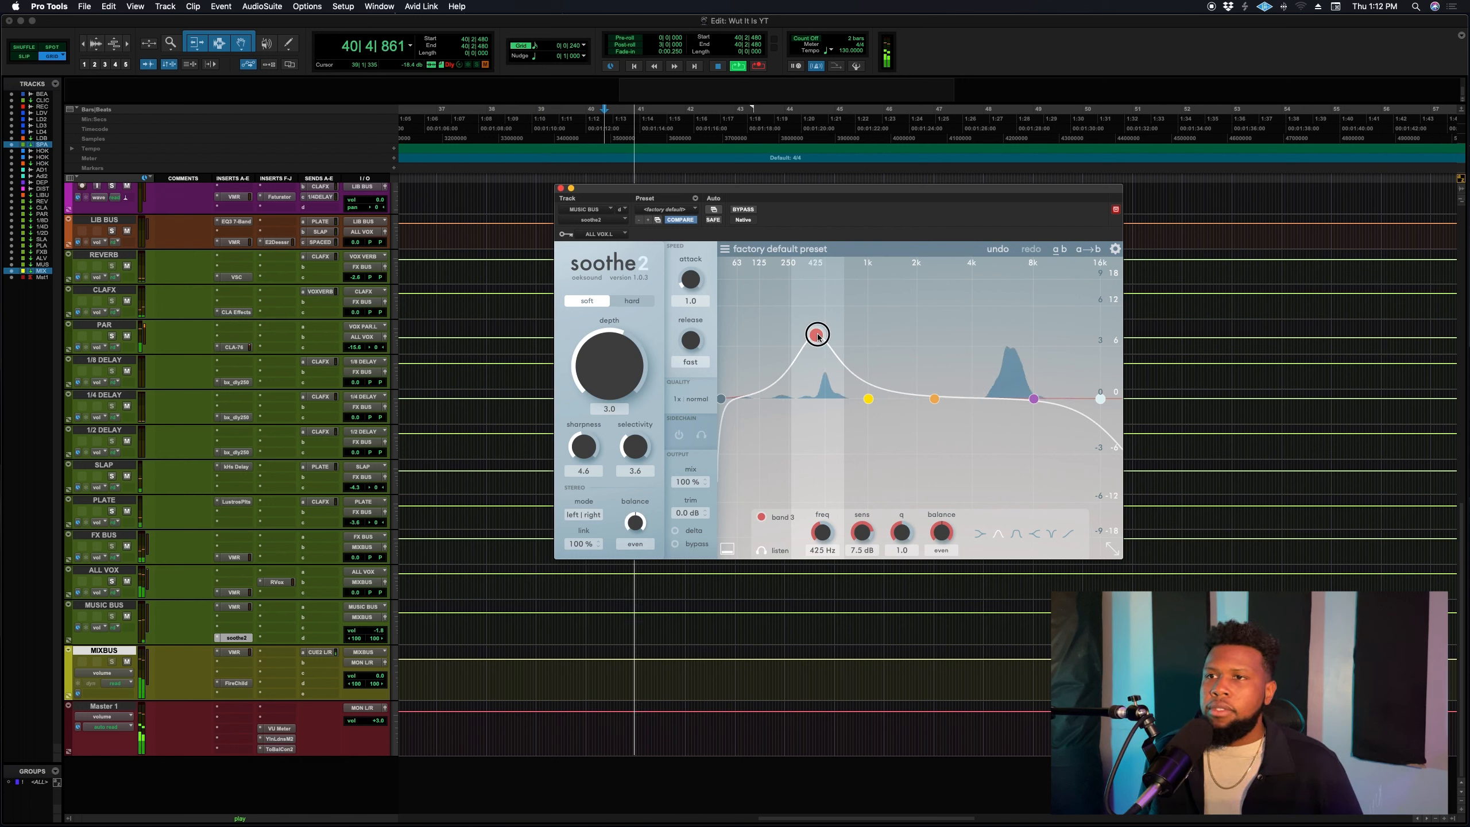
pyautogui.moveTo(816, 334)
pyautogui.mouseDown()
pyautogui.moveTo(982, 329)
pyautogui.moveTo(817, 335)
pyautogui.mouseUp()
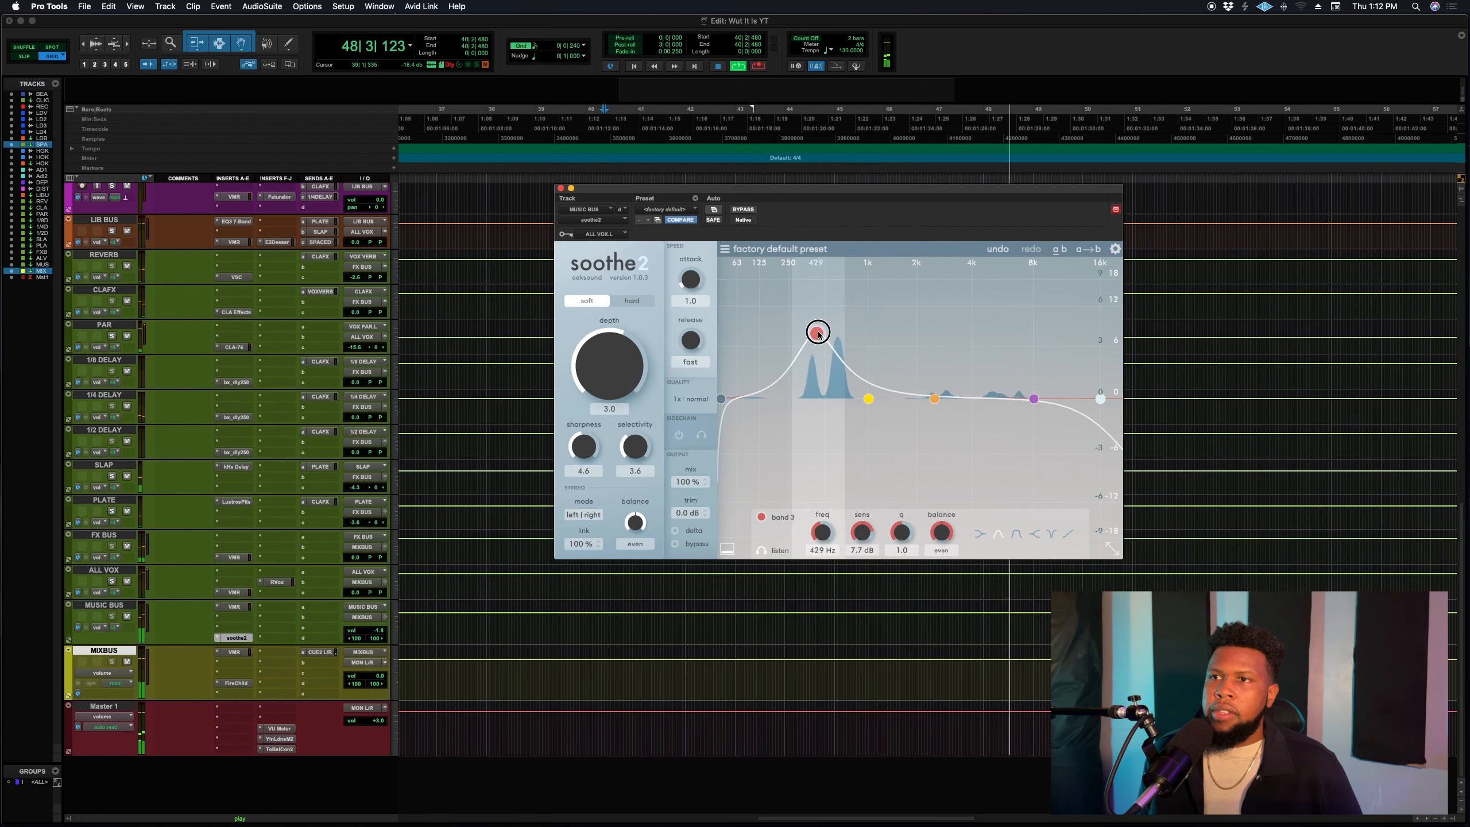
pyautogui.press('space')
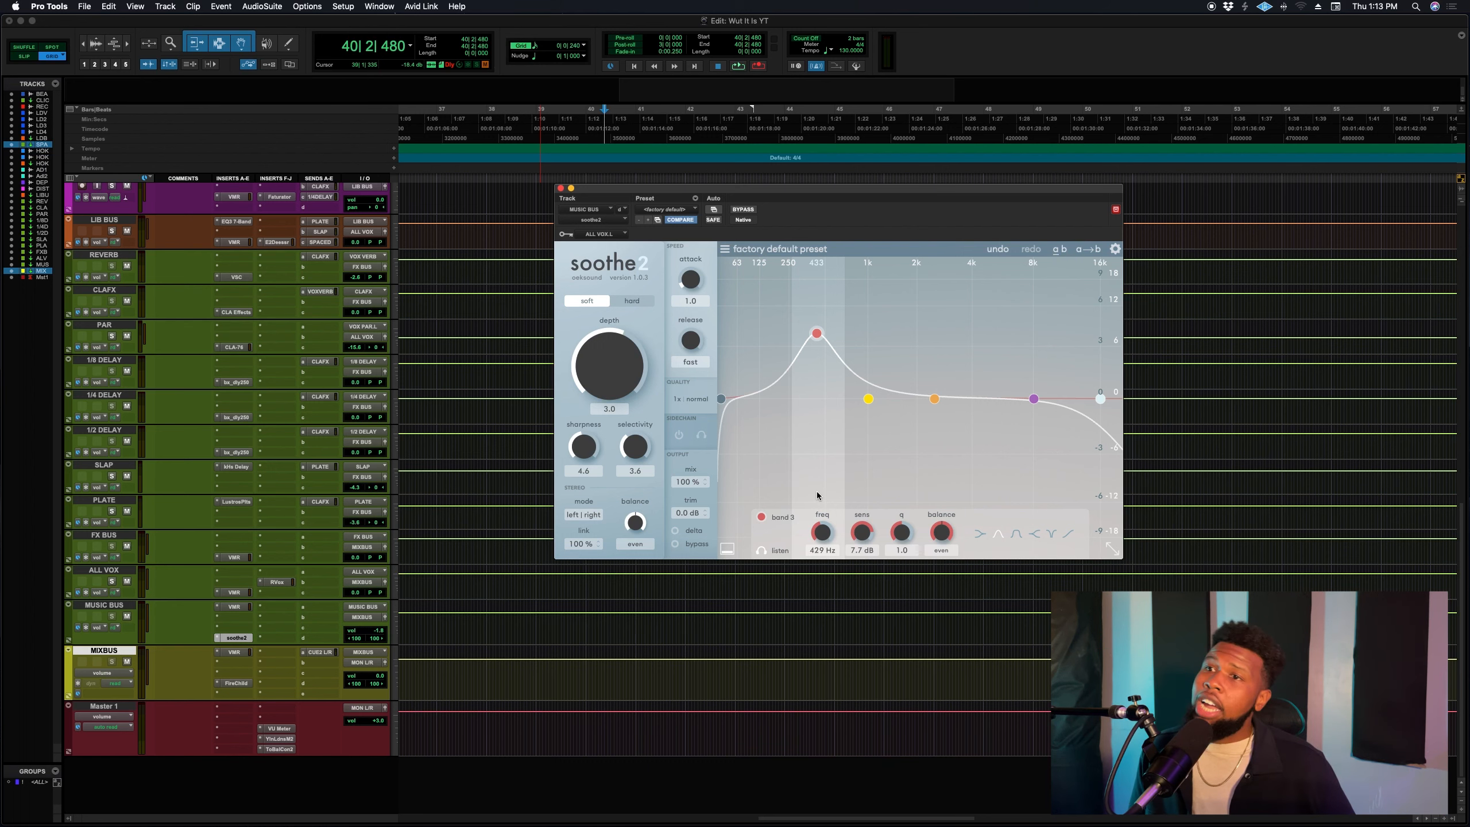
pyautogui.click(560, 188)
pyautogui.click(236, 637)
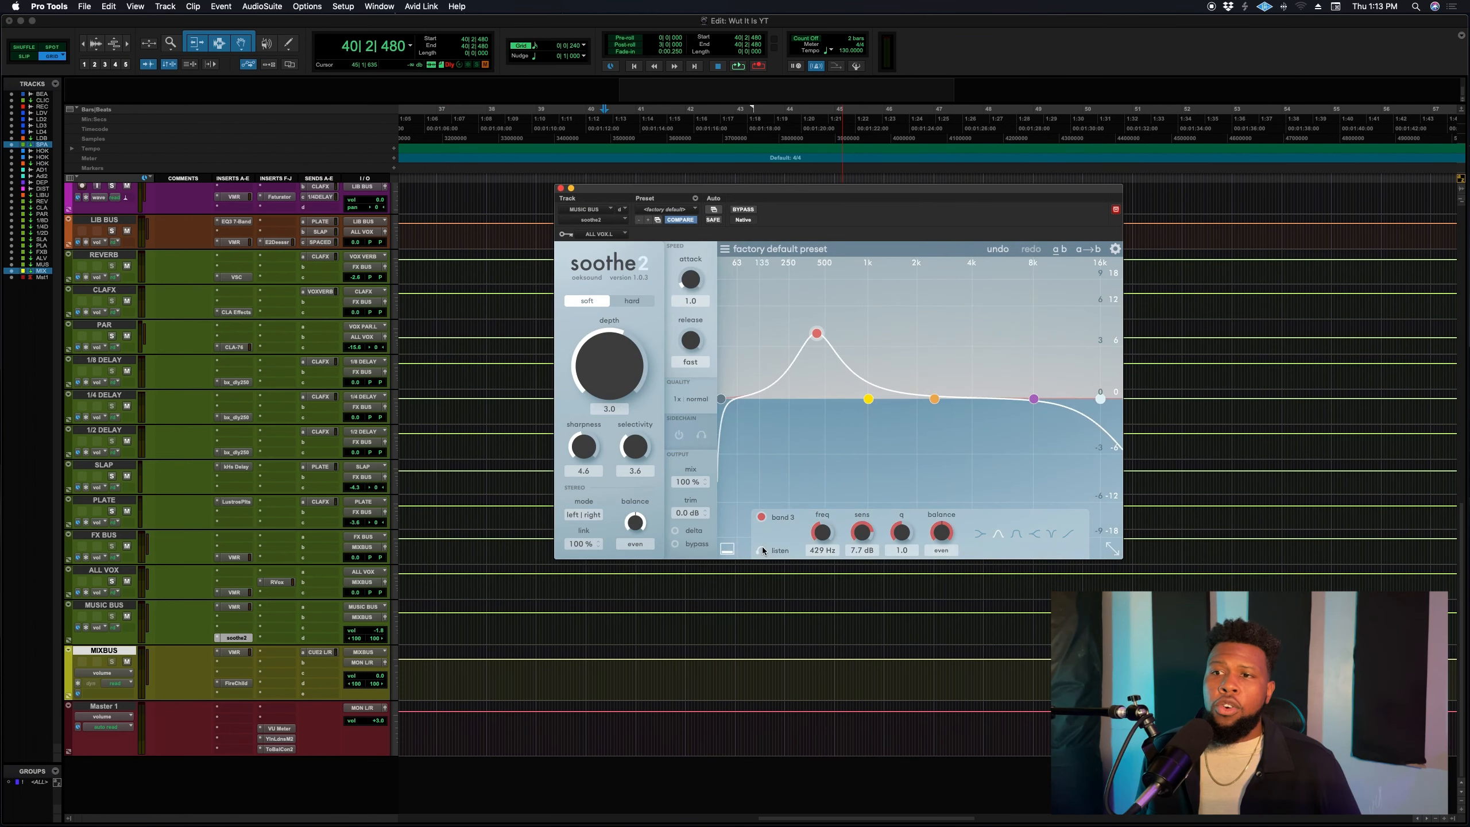
pyautogui.click(560, 188)
# Step: Play the mix from bar 40 beat 2 with soothe2 active while reviewing the hook, adlib, effect and bus tracks, and stop playback
pyautogui.press('space')
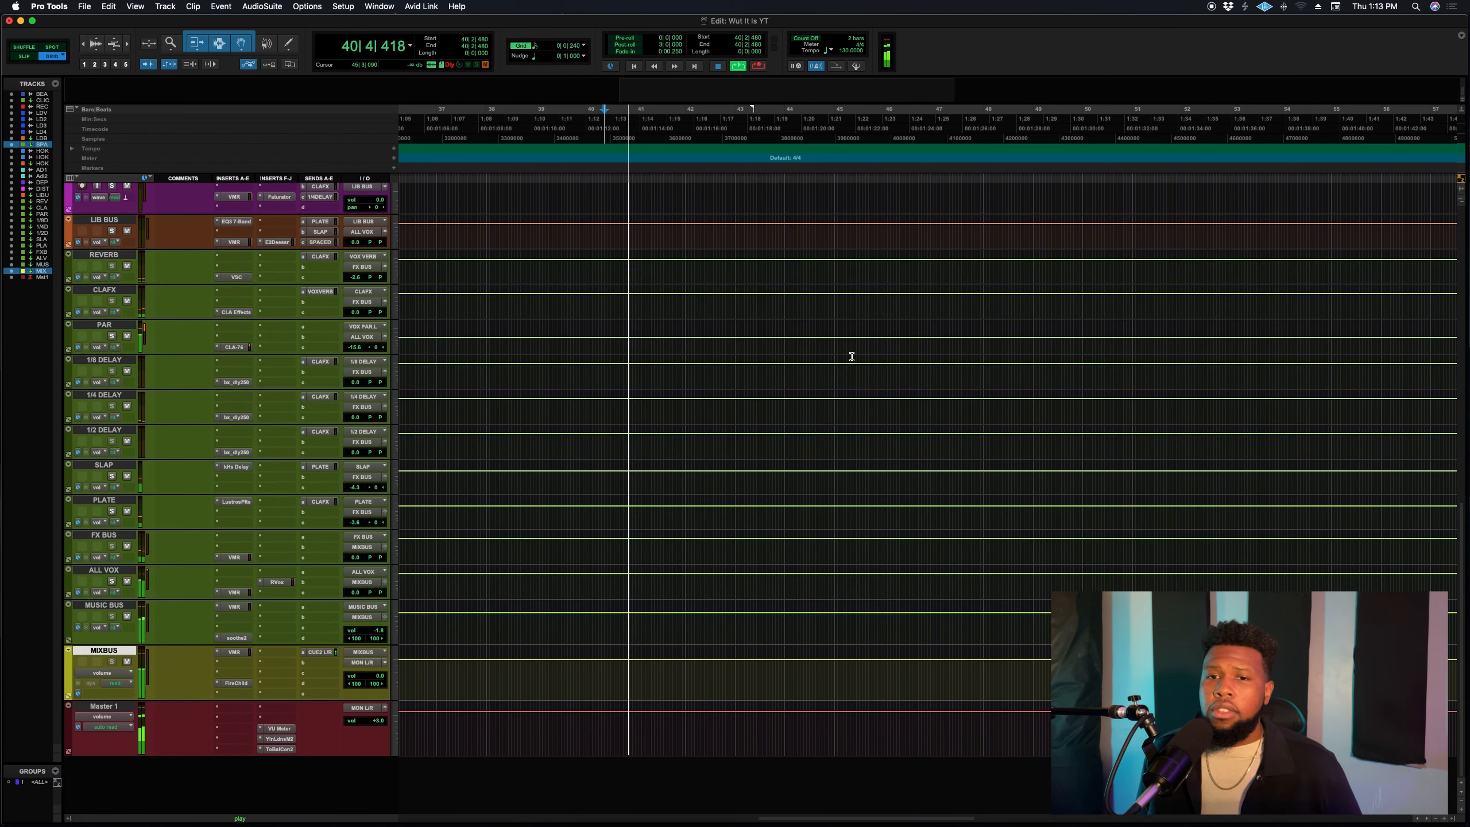
pyautogui.scroll(5, 802, 347)
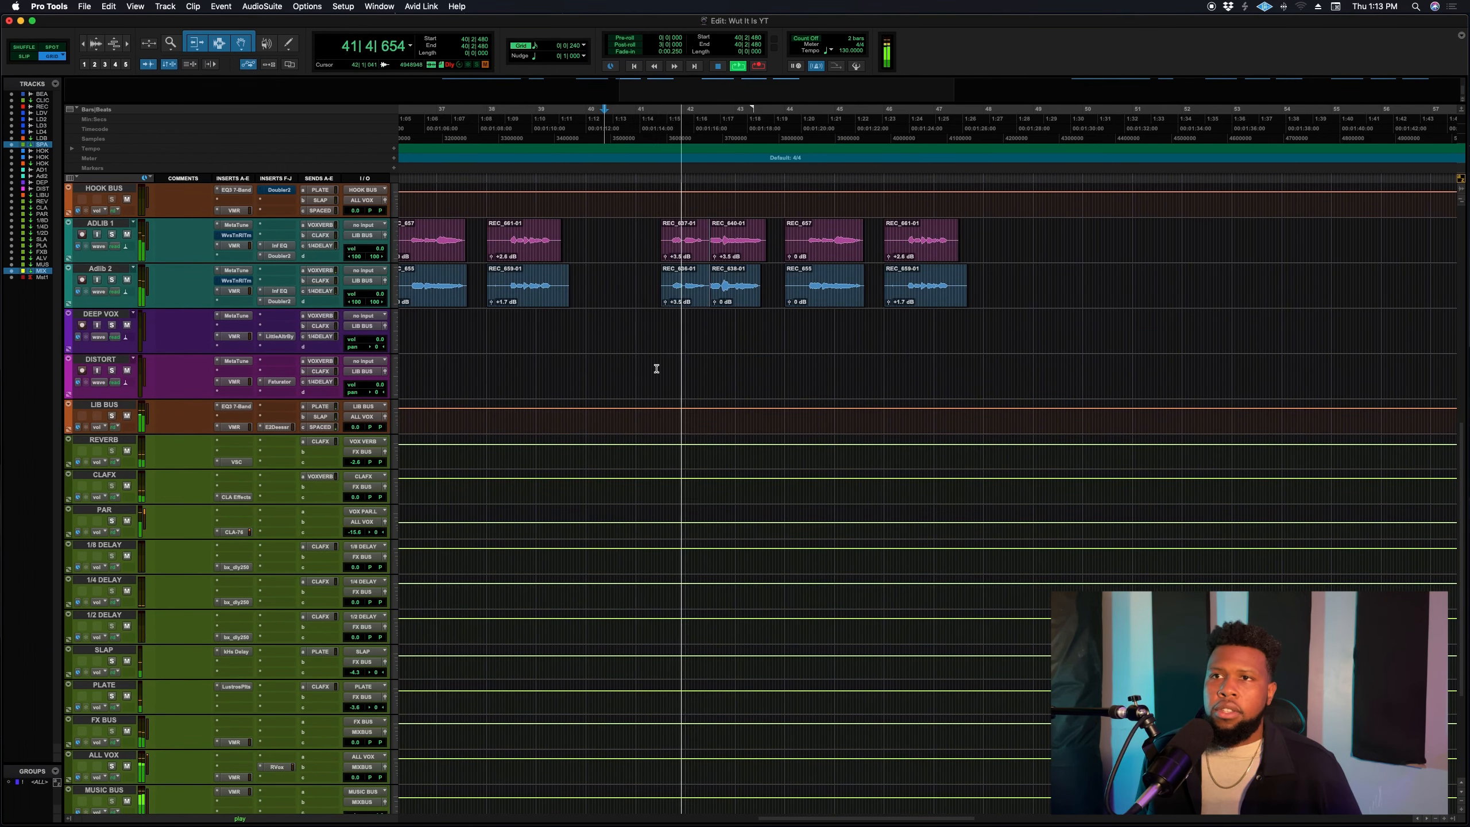
pyautogui.scroll(3, 668, 388)
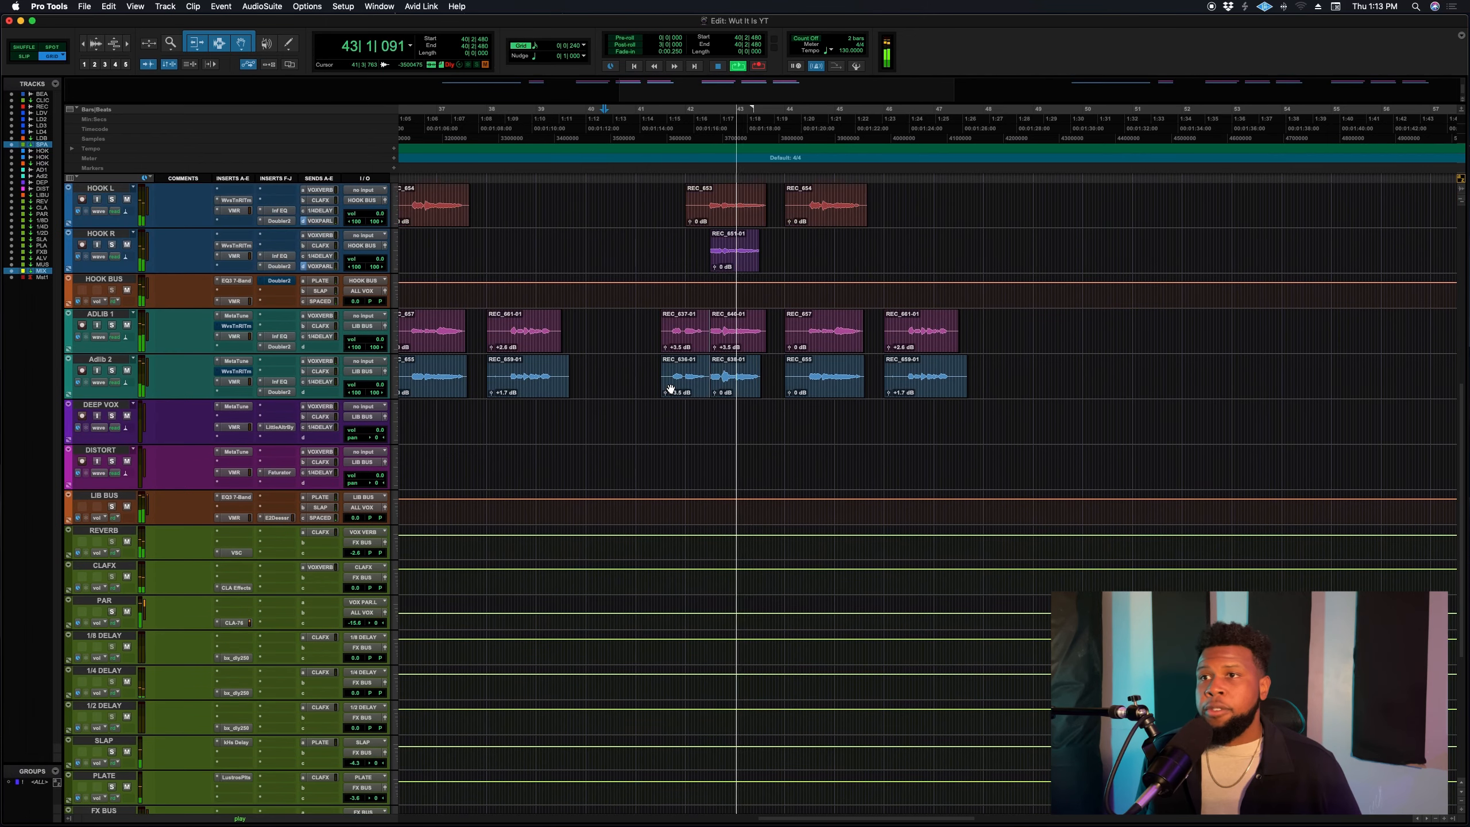
pyautogui.scroll(-3, 648, 392)
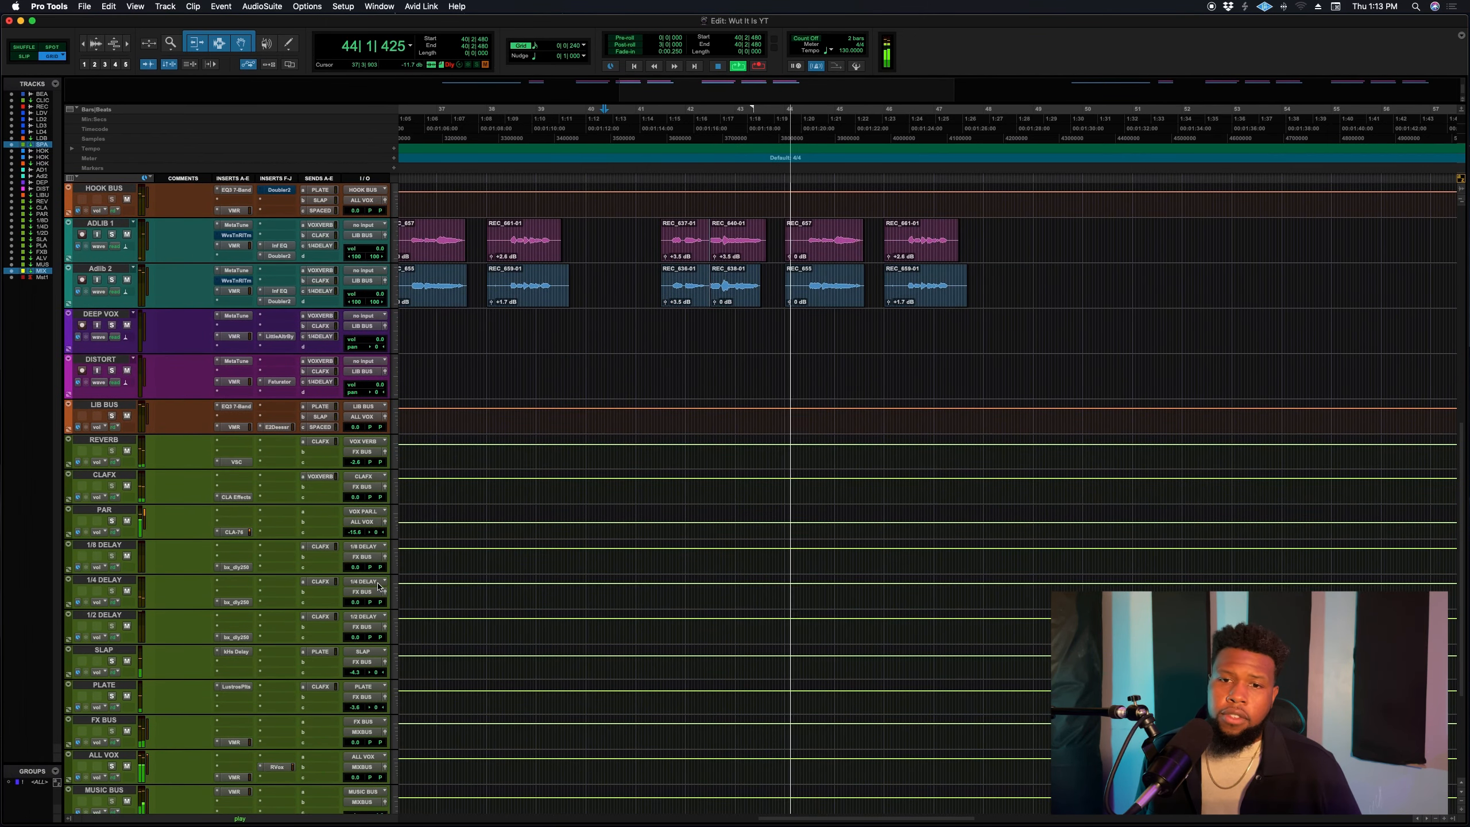
pyautogui.scroll(3, 590, 394)
pyautogui.scroll(-6, 590, 394)
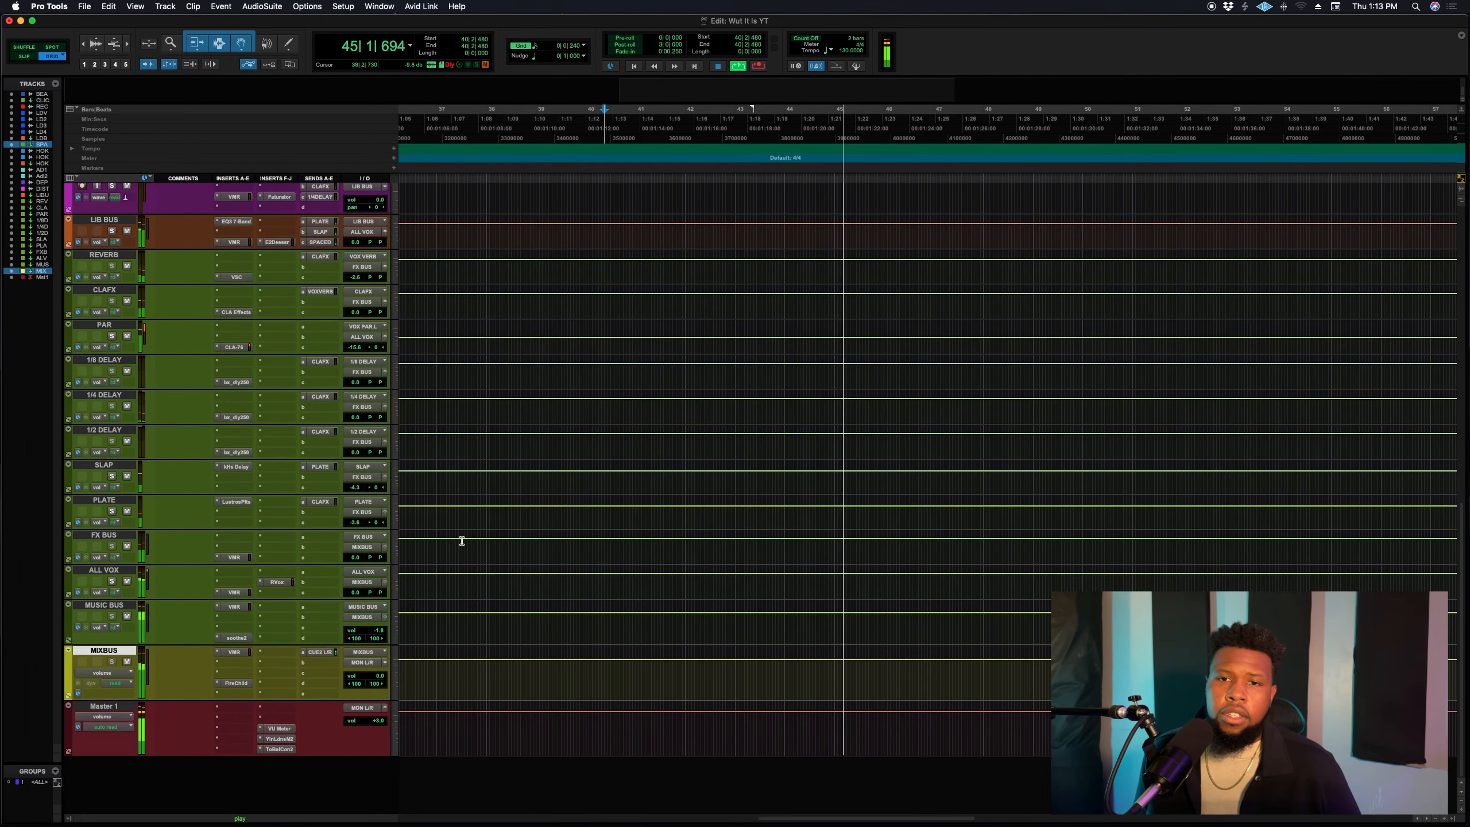
pyautogui.press('space')
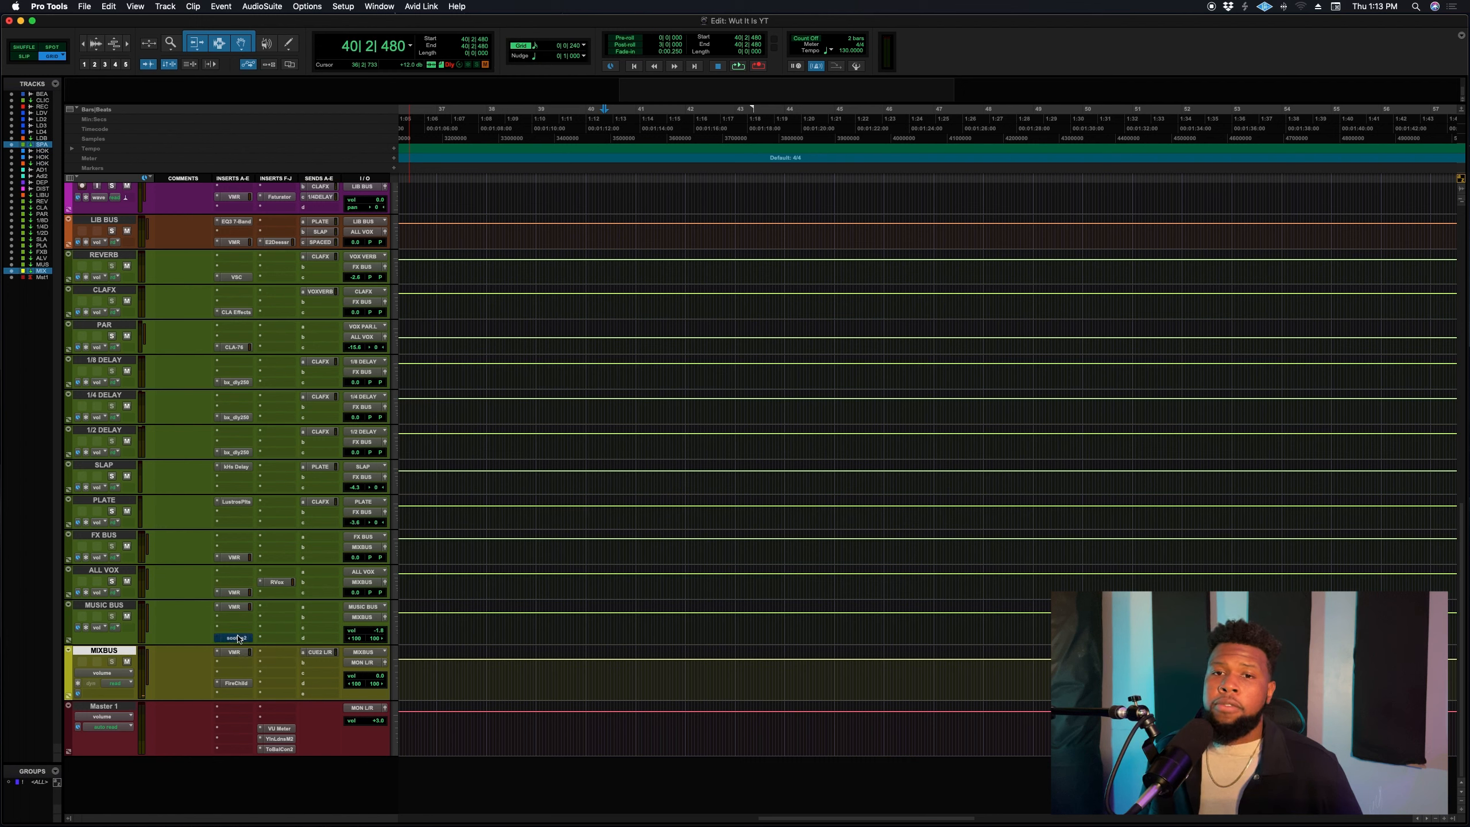
# Step: Compare playback from bar 40 beat 2 with soothe2 on the MUSIC BUS bypassed and re-enabled
pyautogui.press('space')
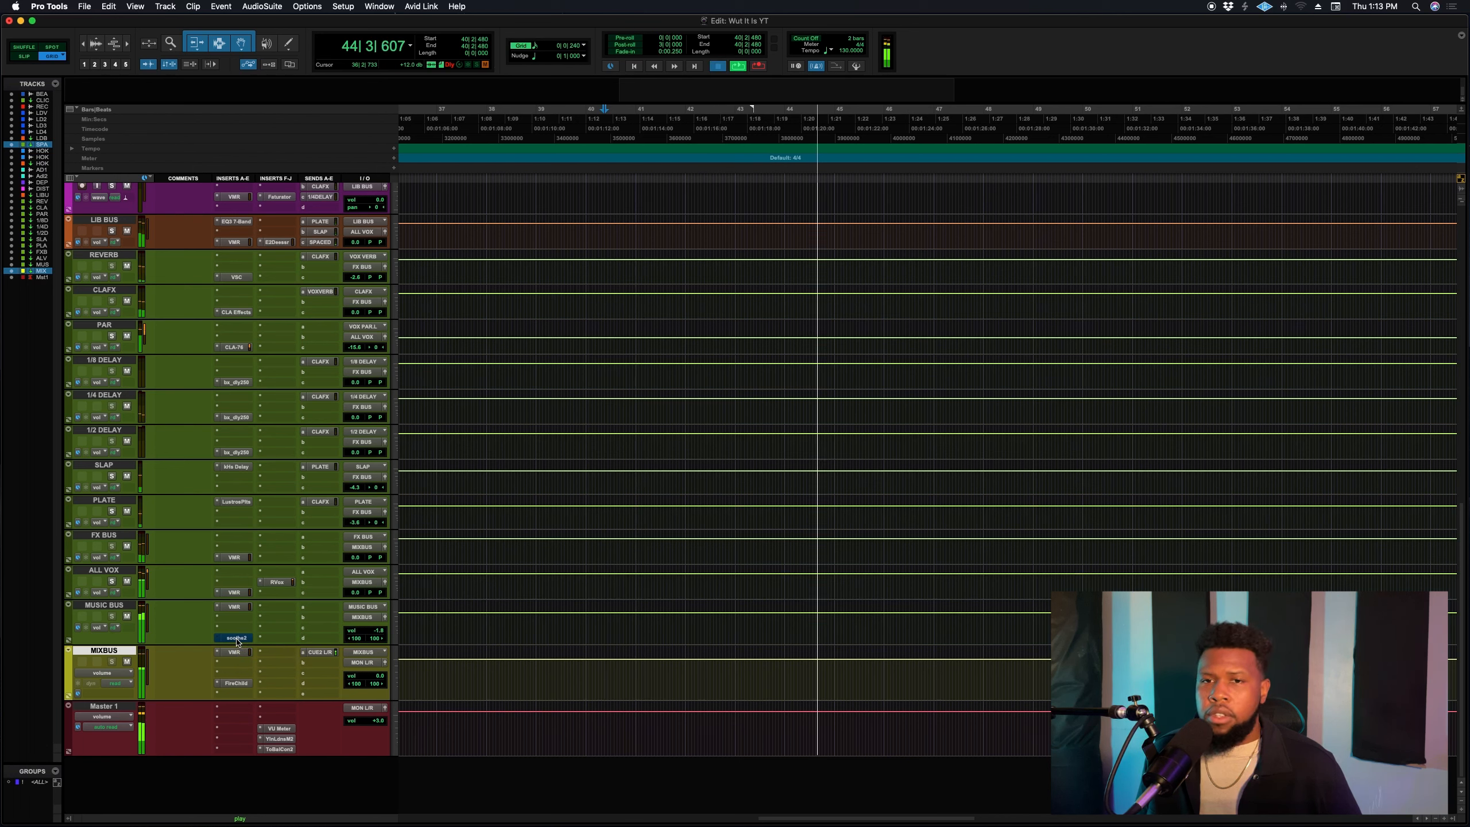
pyautogui.press('space')
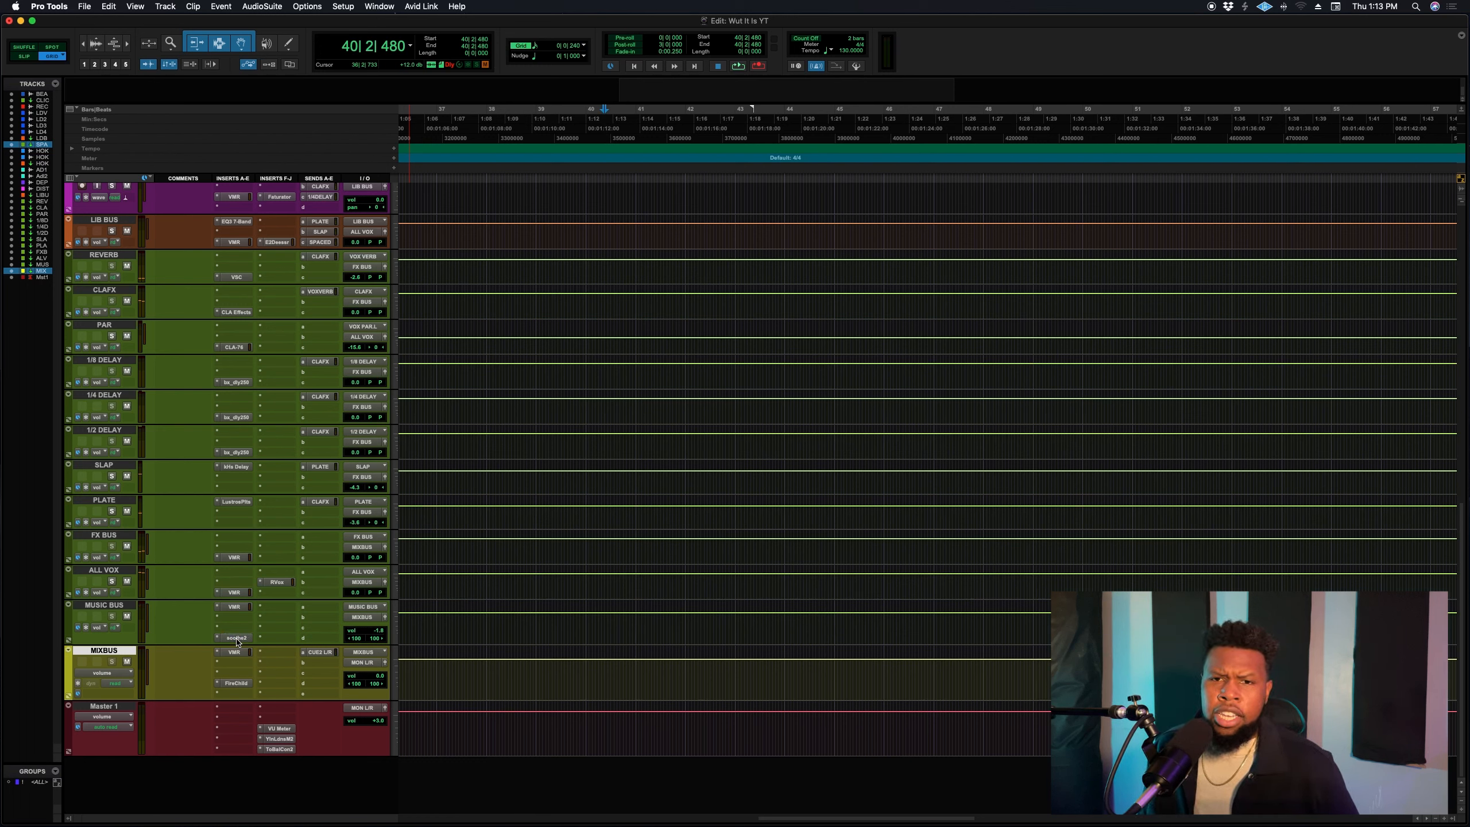
pyautogui.press('space')
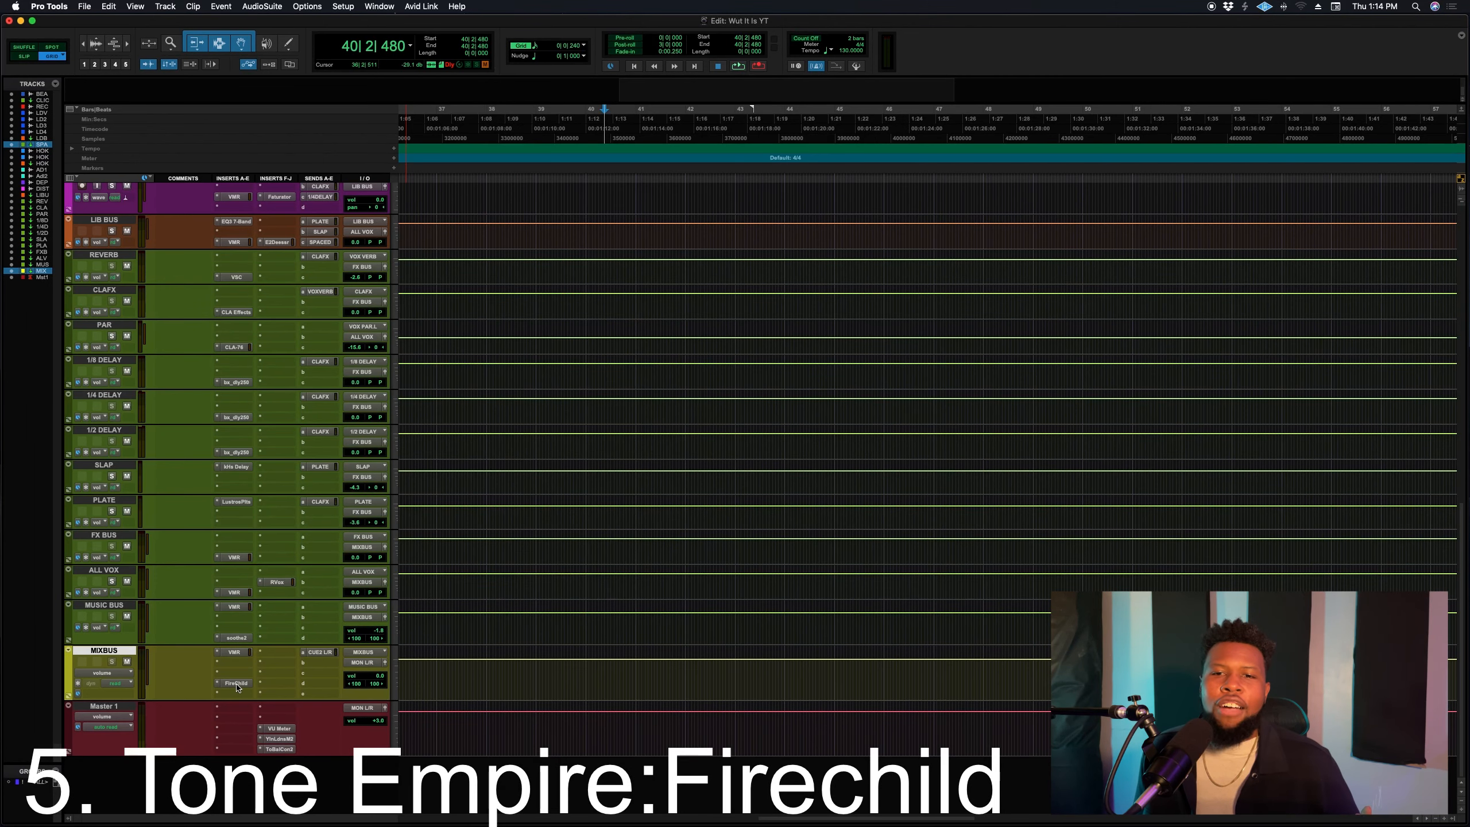
# Step: Open FireChild on the MIXBUS and audition its compression from bar 40 beat 2
pyautogui.click(235, 684)
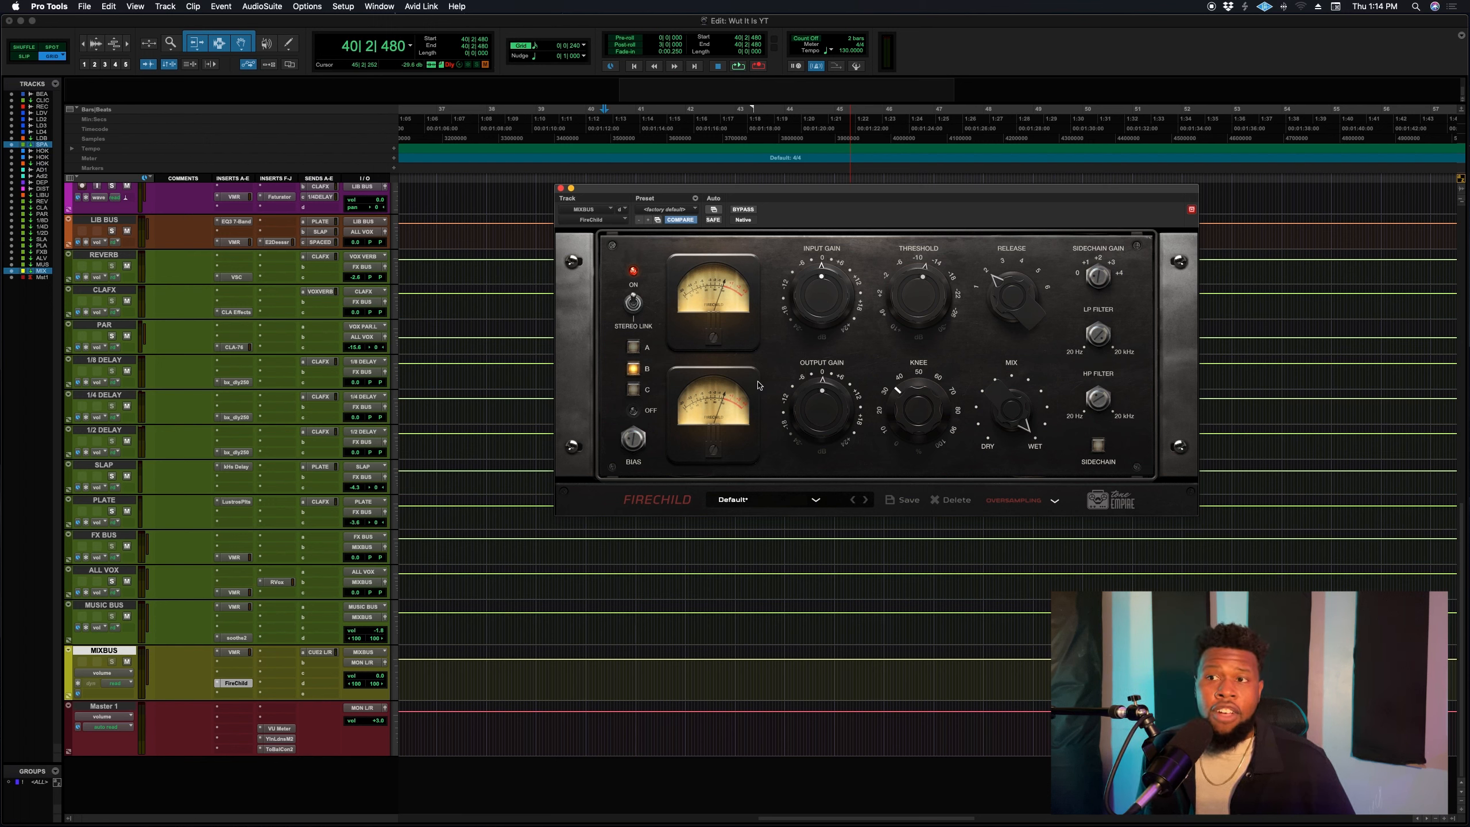
pyautogui.press('space')
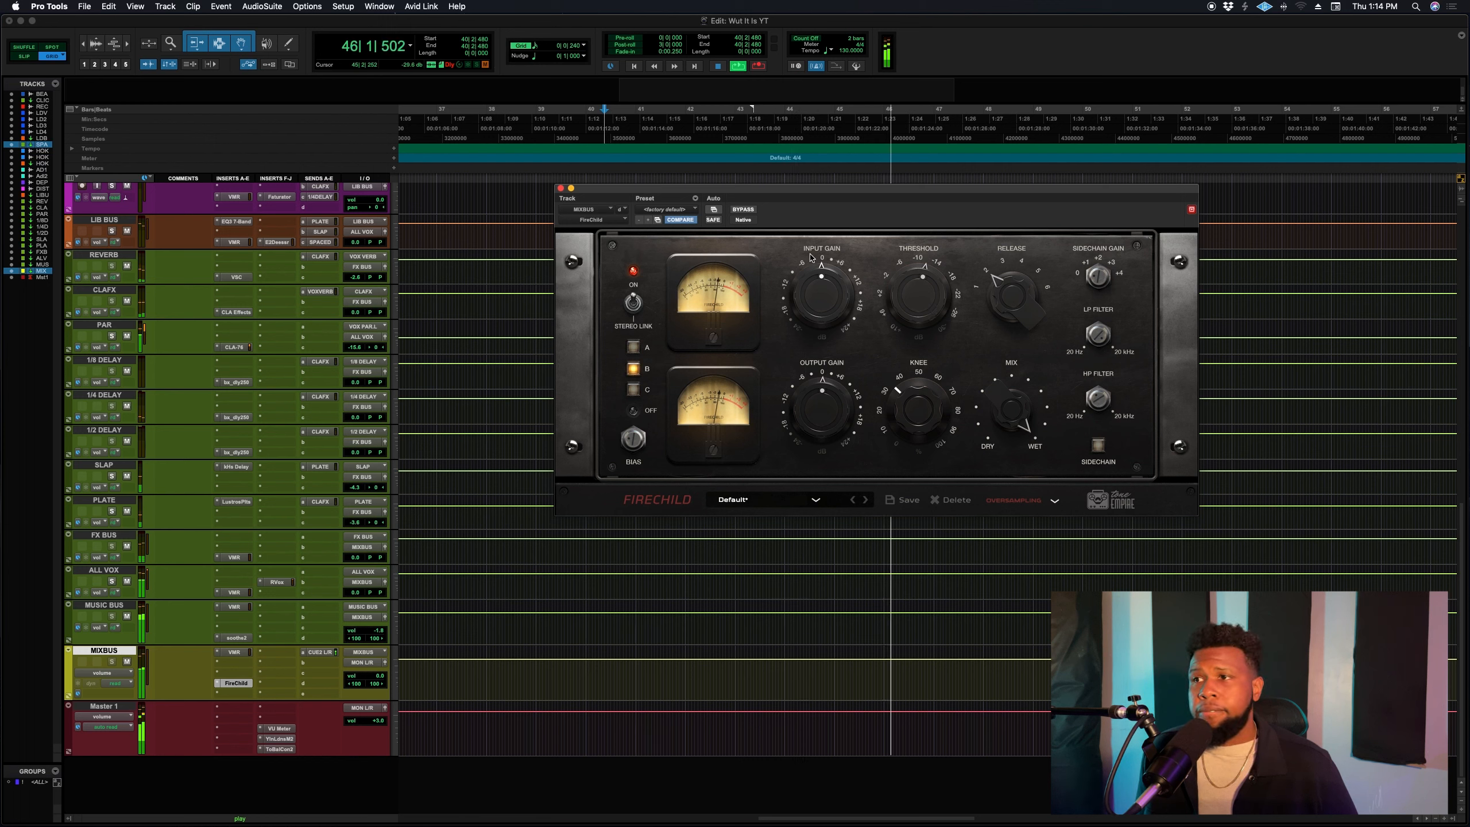
pyautogui.press('space')
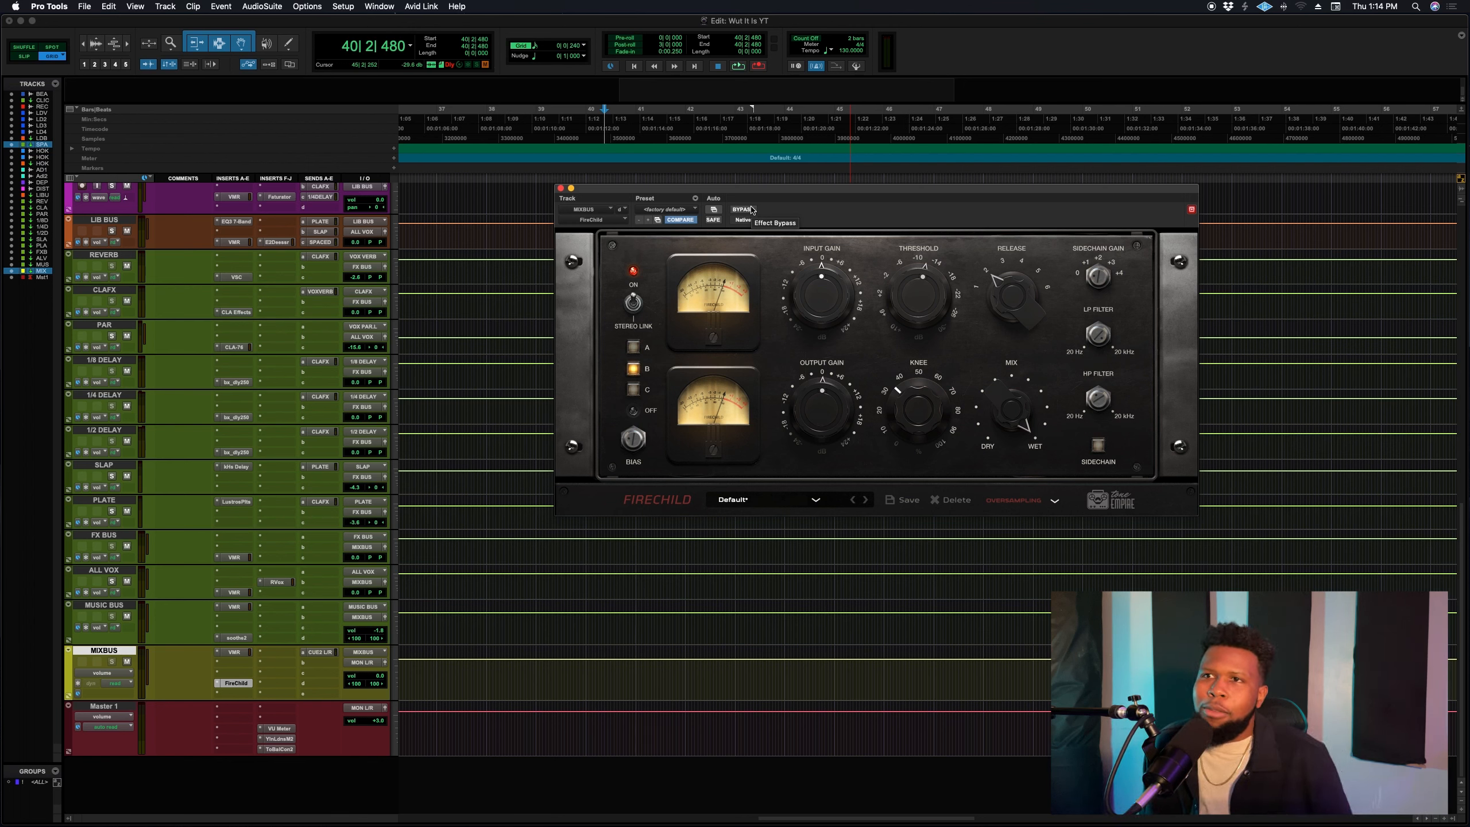
# Step: Bypass FireChild and audition the mix without it, re-enable the plugin, and restart playback to compare
pyautogui.click(749, 210)
pyautogui.press('space')
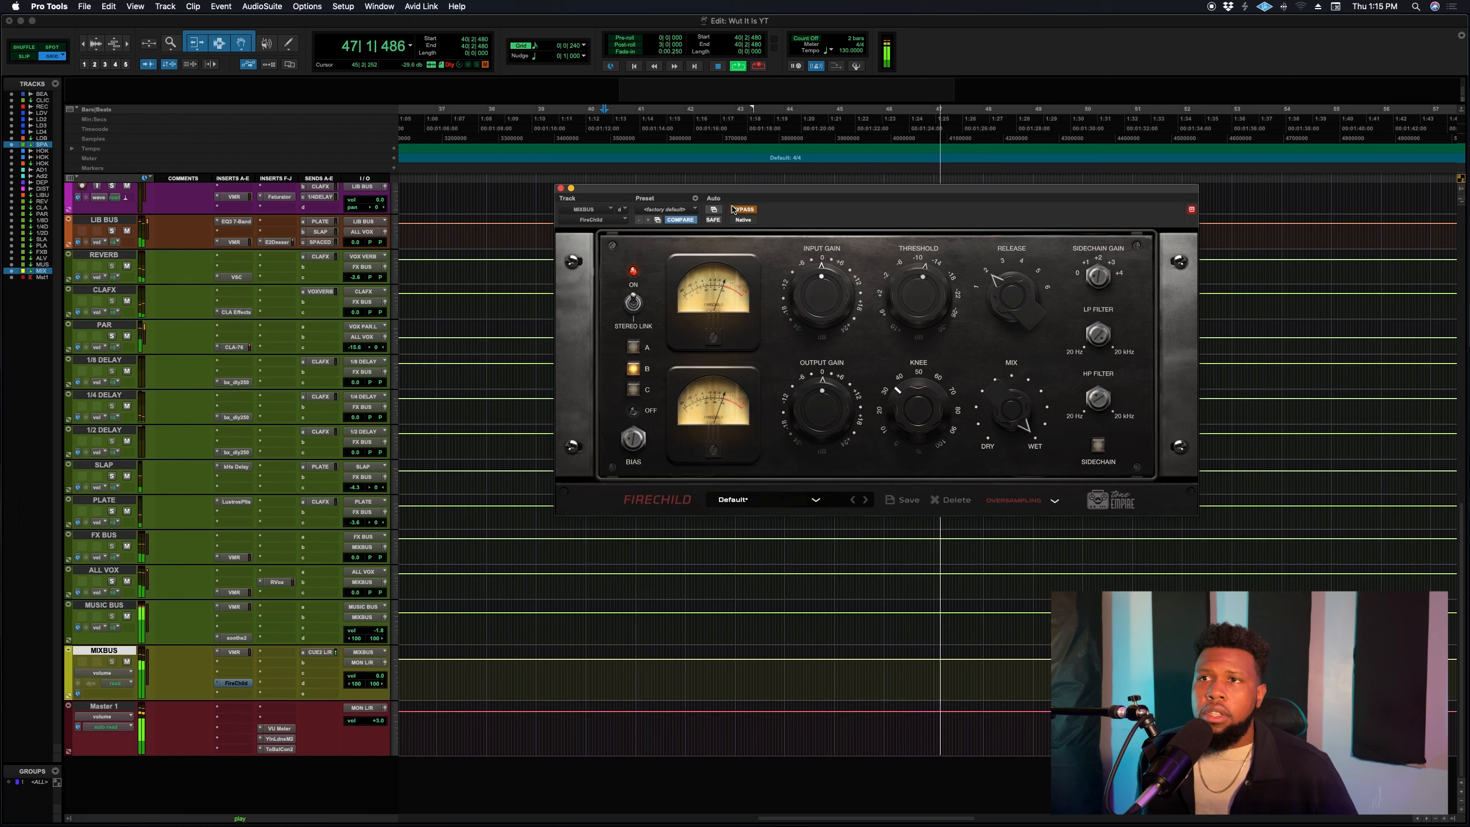
pyautogui.press('space')
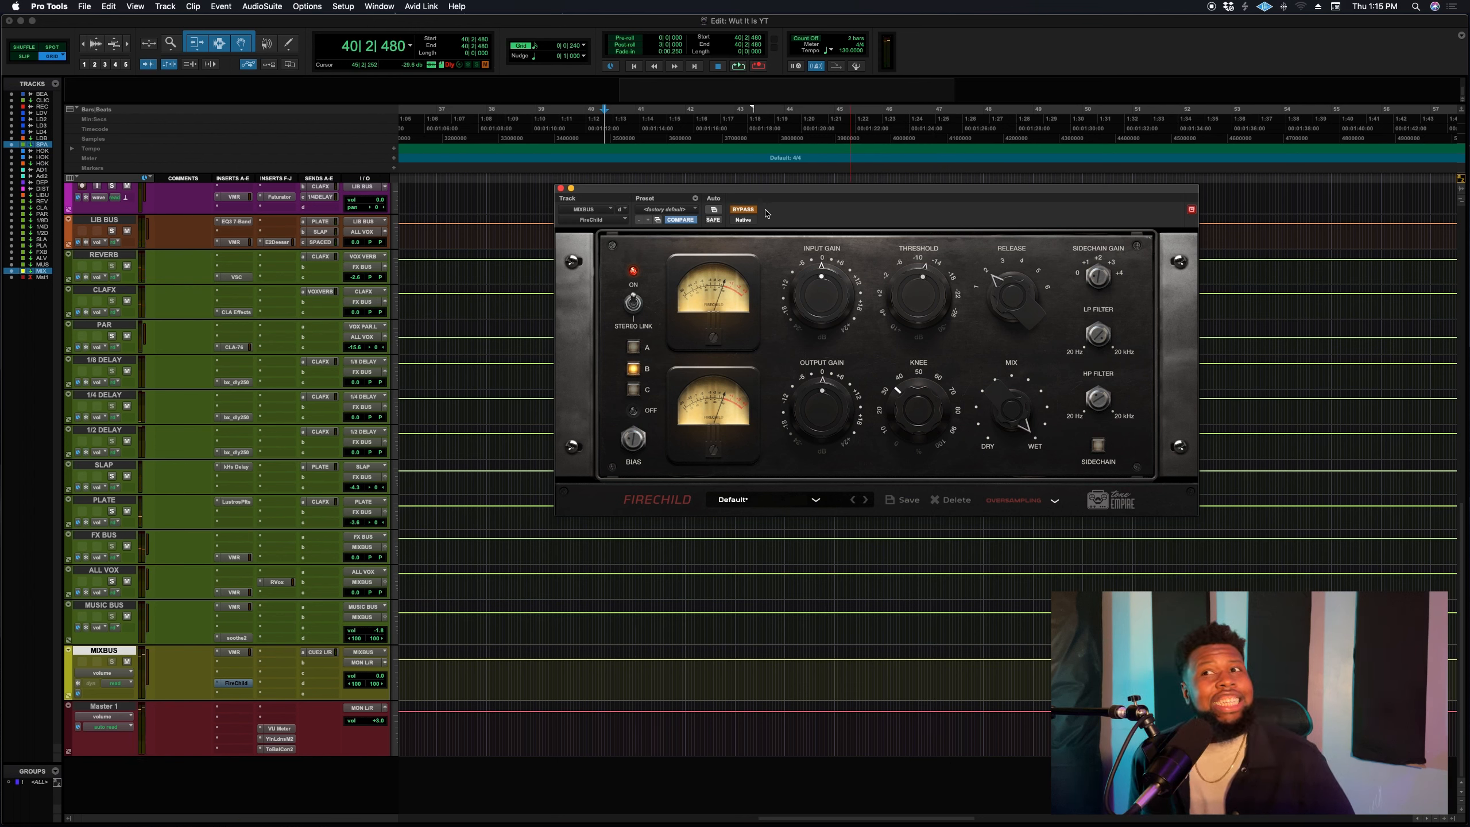
pyautogui.click(752, 210)
pyautogui.press('space')
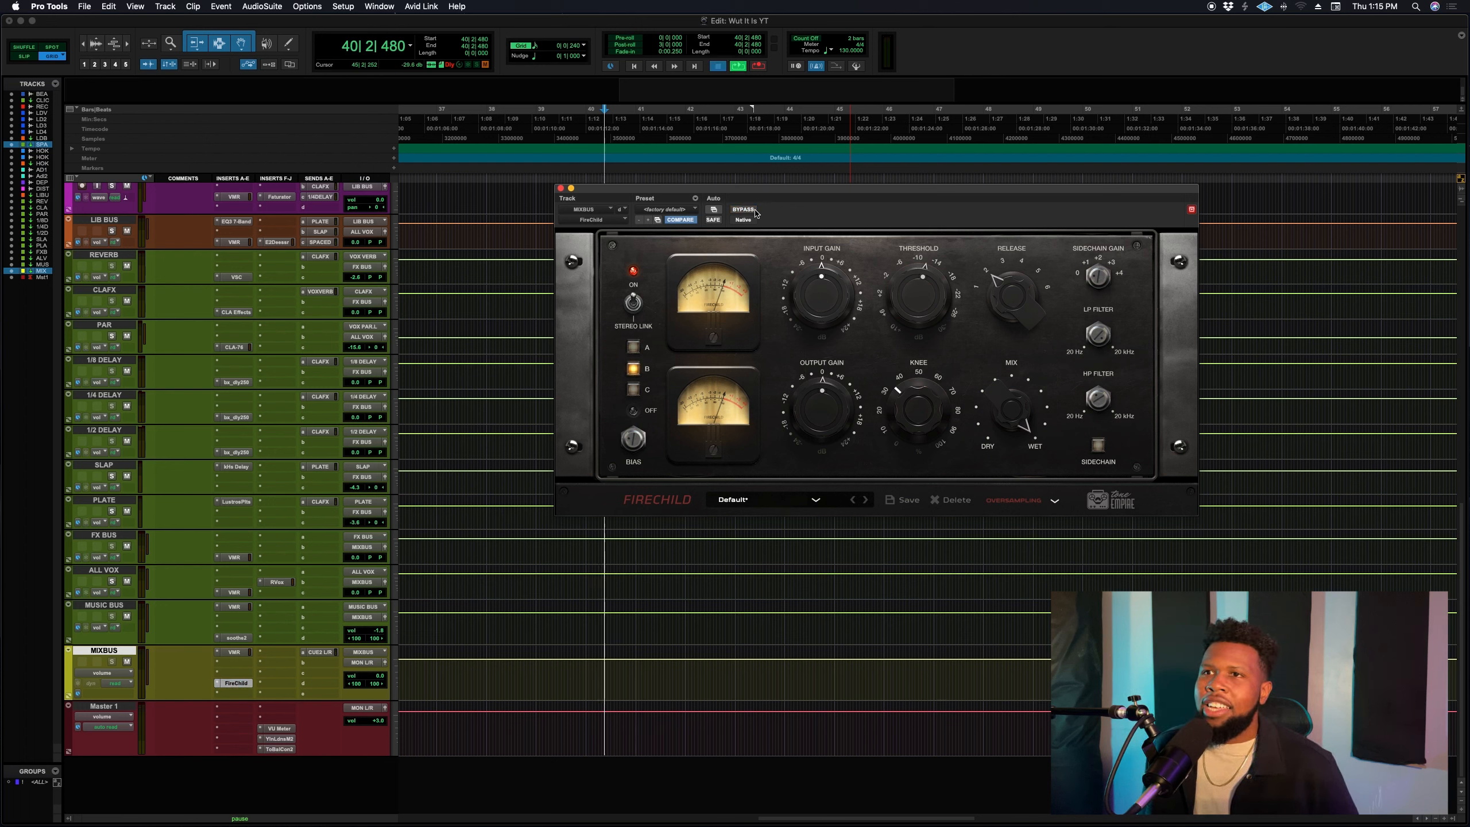